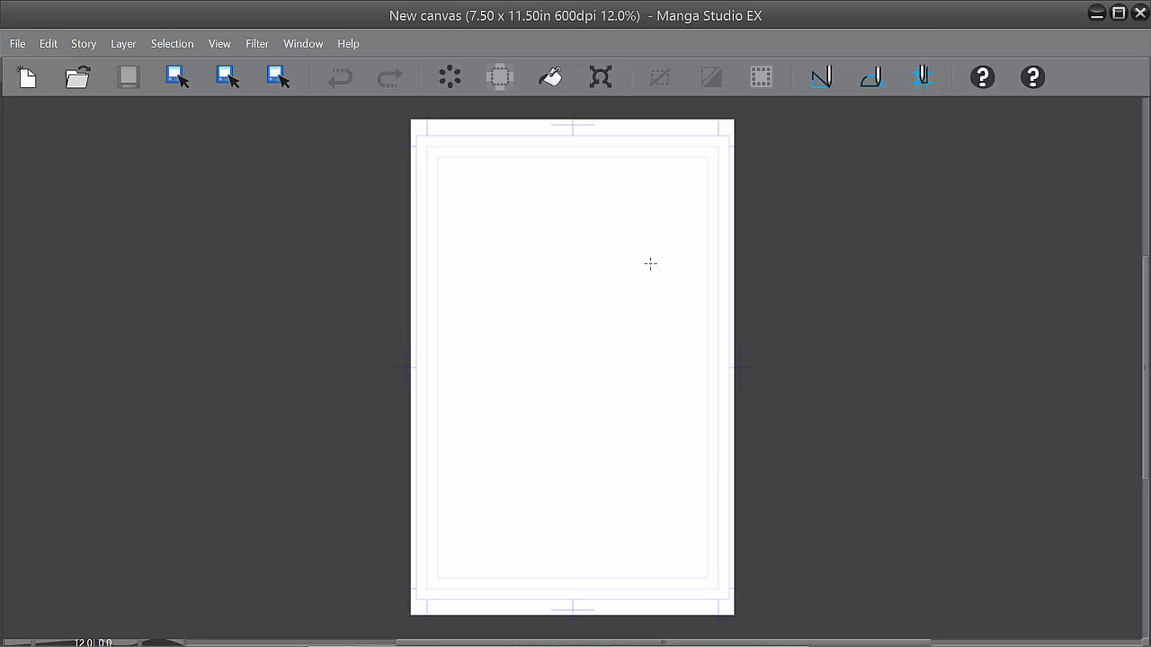
Sketch a circle for the front-view head near the page's upper left with a vertical centre line extending below it.
scroll(650, 263, up, 2)
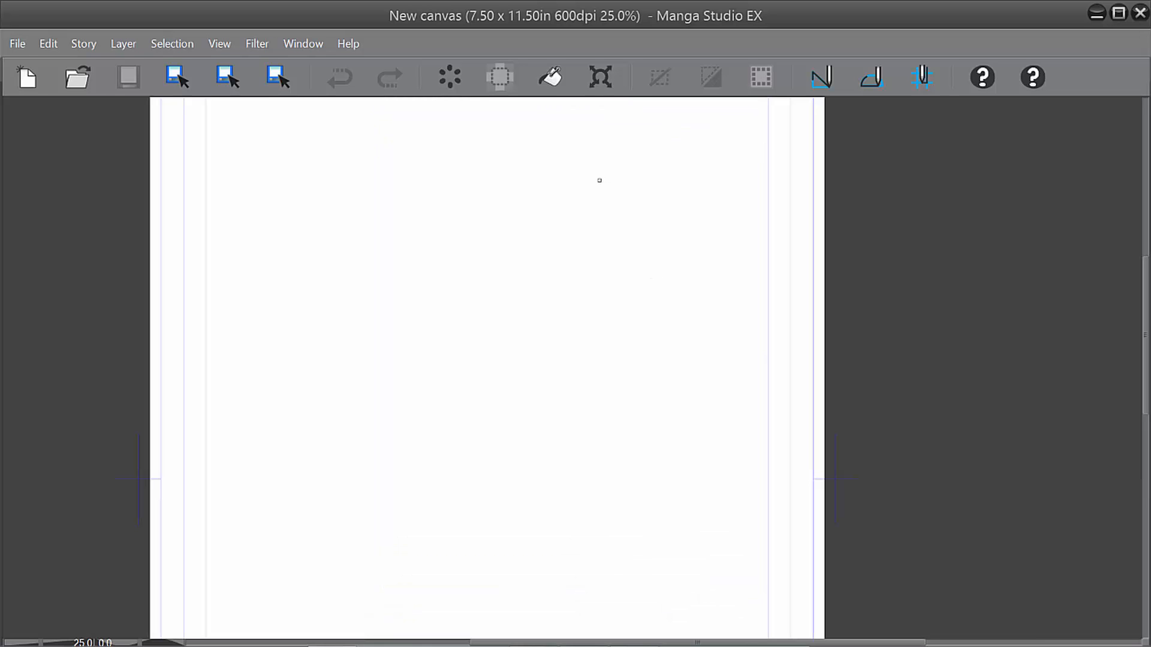
drag(588, 234, 575, 377)
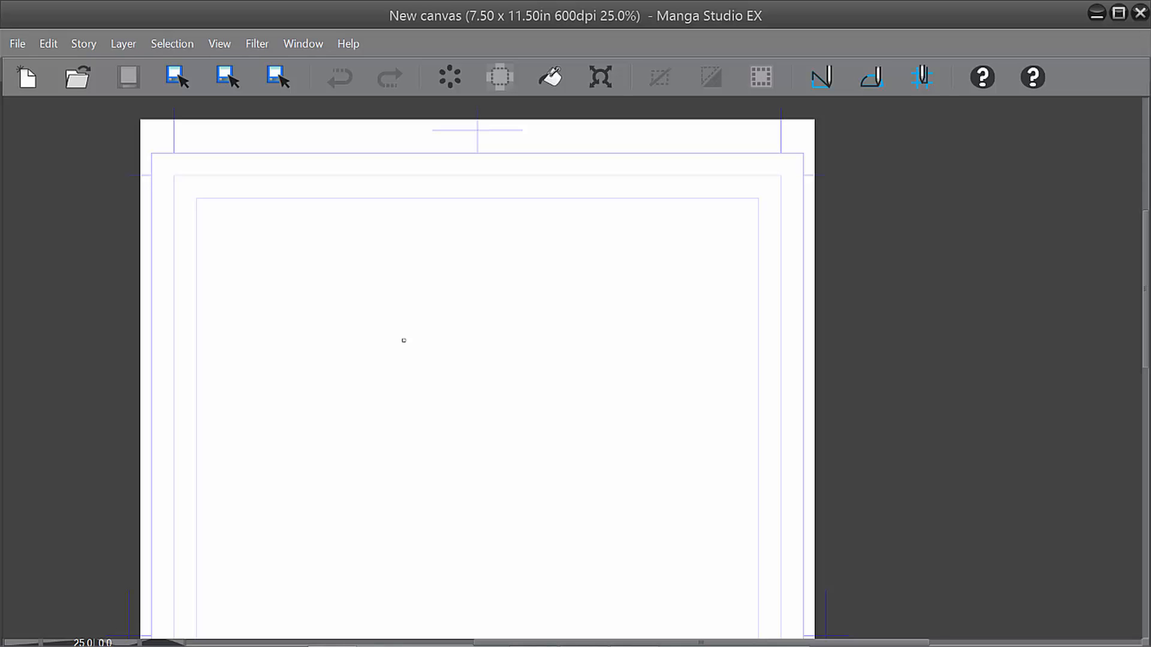
drag(478, 293, 479, 284)
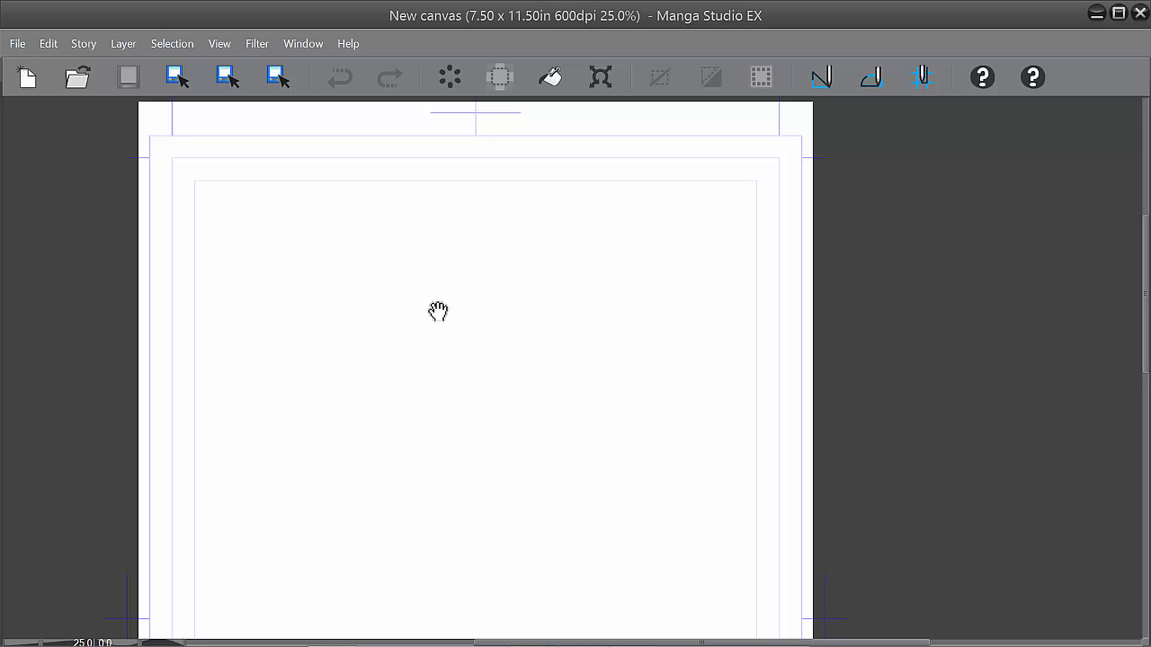
drag(437, 311, 442, 306)
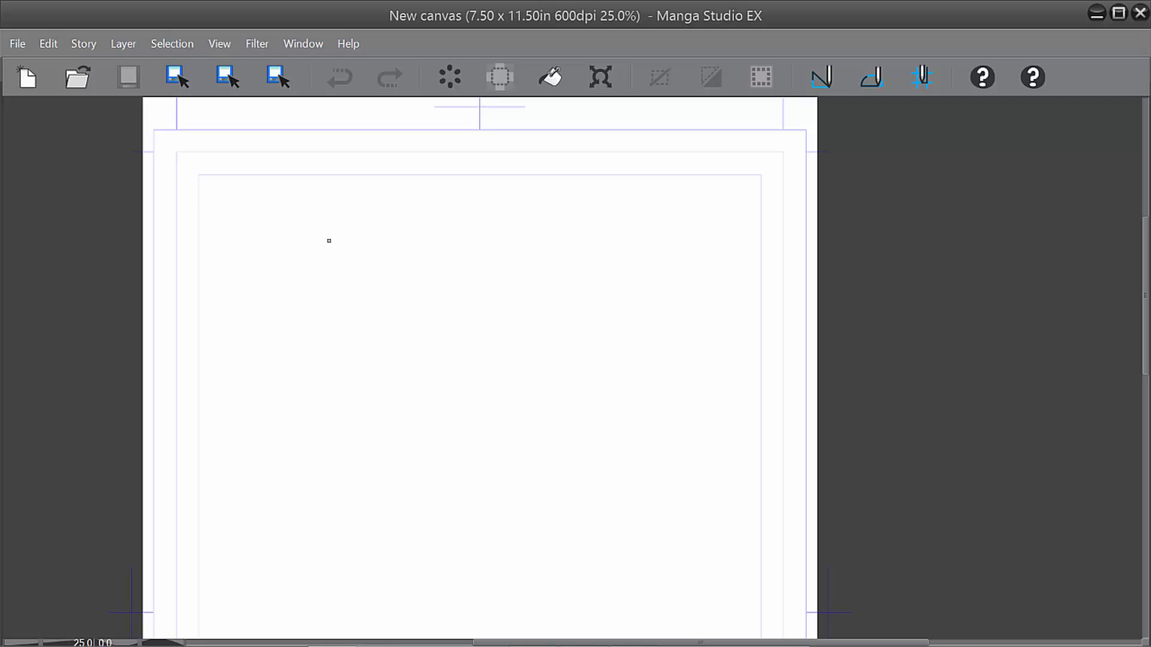
mouse_move(333, 233)
mouse_down()
mouse_move(281, 282)
mouse_move(285, 320)
mouse_move(315, 350)
mouse_move(404, 272)
mouse_move(394, 261)
mouse_move(379, 342)
mouse_move(392, 323)
mouse_move(326, 354)
mouse_up()
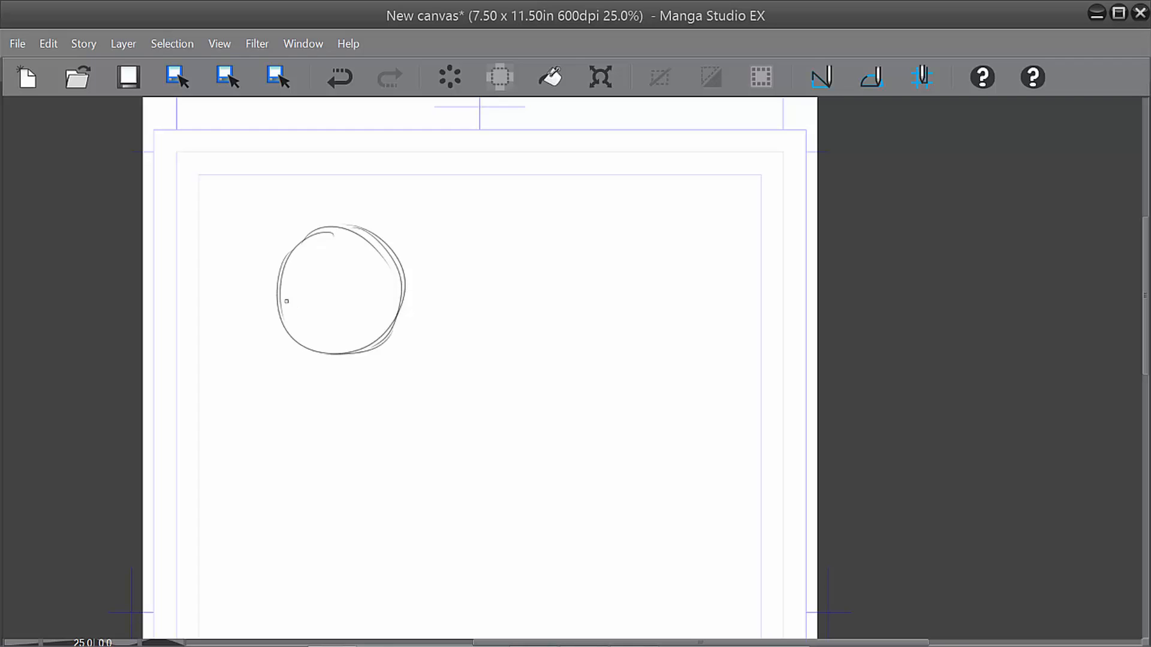
mouse_move(338, 240)
mouse_down()
mouse_move(341, 437)
mouse_move(340, 422)
mouse_up()
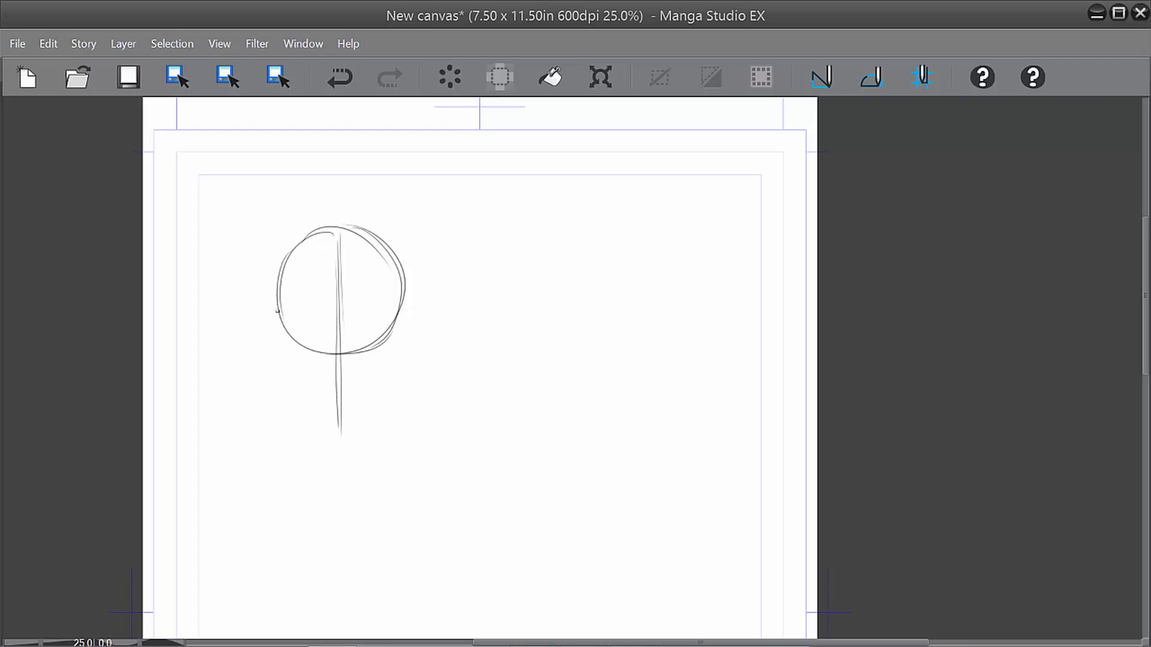
Add tapering cheek lines, angled jaw lines and a short flat chin below the circle of the front-view head.
mouse_move(277, 298)
mouse_down()
mouse_move(287, 373)
mouse_move(330, 415)
mouse_up()
drag(397, 282, 390, 381)
drag(396, 326, 391, 383)
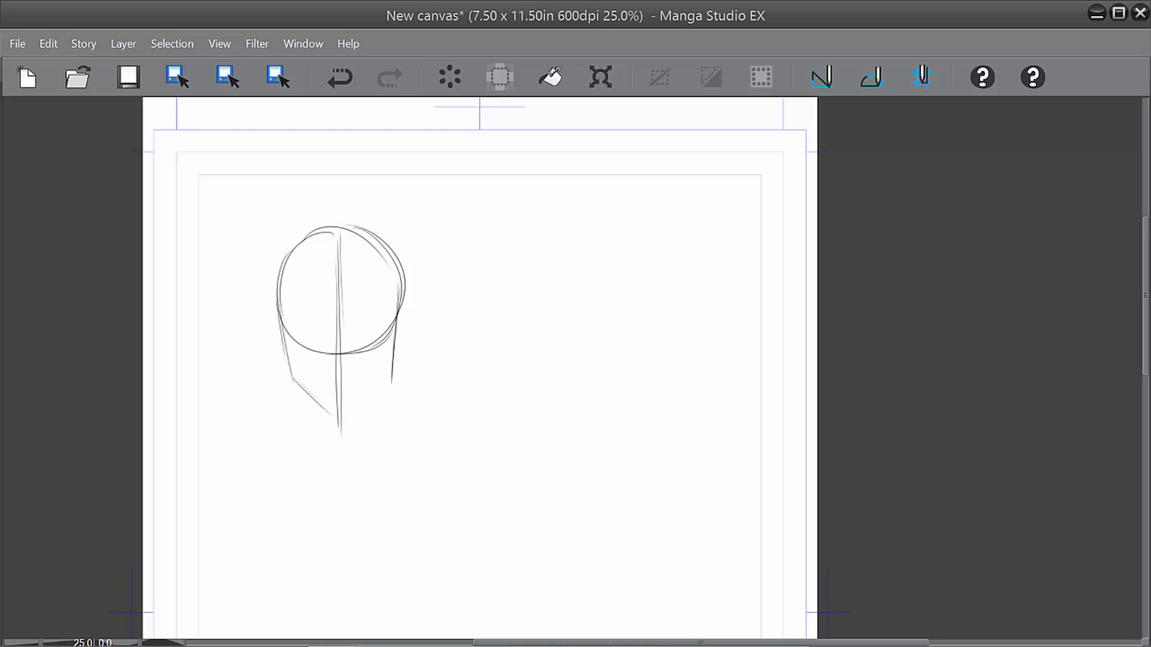
drag(319, 407, 356, 410)
mouse_move(318, 407)
mouse_down()
mouse_move(363, 405)
mouse_move(394, 365)
mouse_up()
drag(398, 322, 374, 392)
drag(399, 272, 393, 372)
mouse_move(279, 325)
mouse_down()
mouse_move(290, 376)
mouse_move(320, 405)
mouse_up()
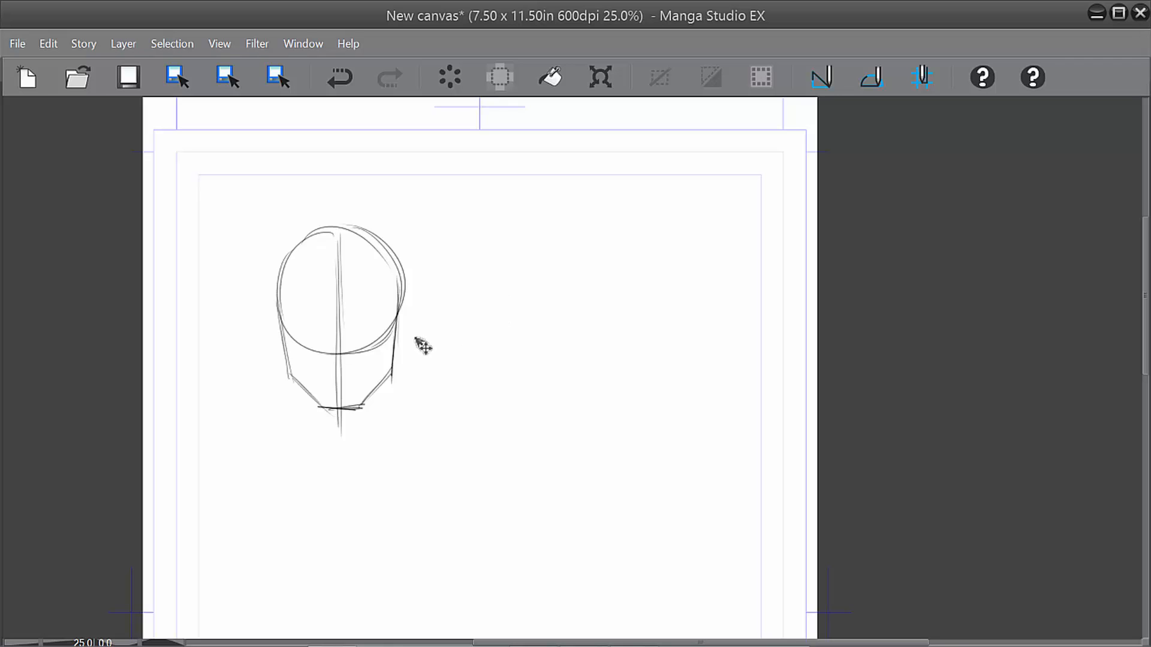
Place a copy of the head sketch beside the original and erase the copy's jaw and chin below the circle.
mouse_move(419, 342)
mouse_down()
mouse_move(681, 378)
mouse_move(654, 382)
mouse_move(663, 382)
mouse_up()
key(e)
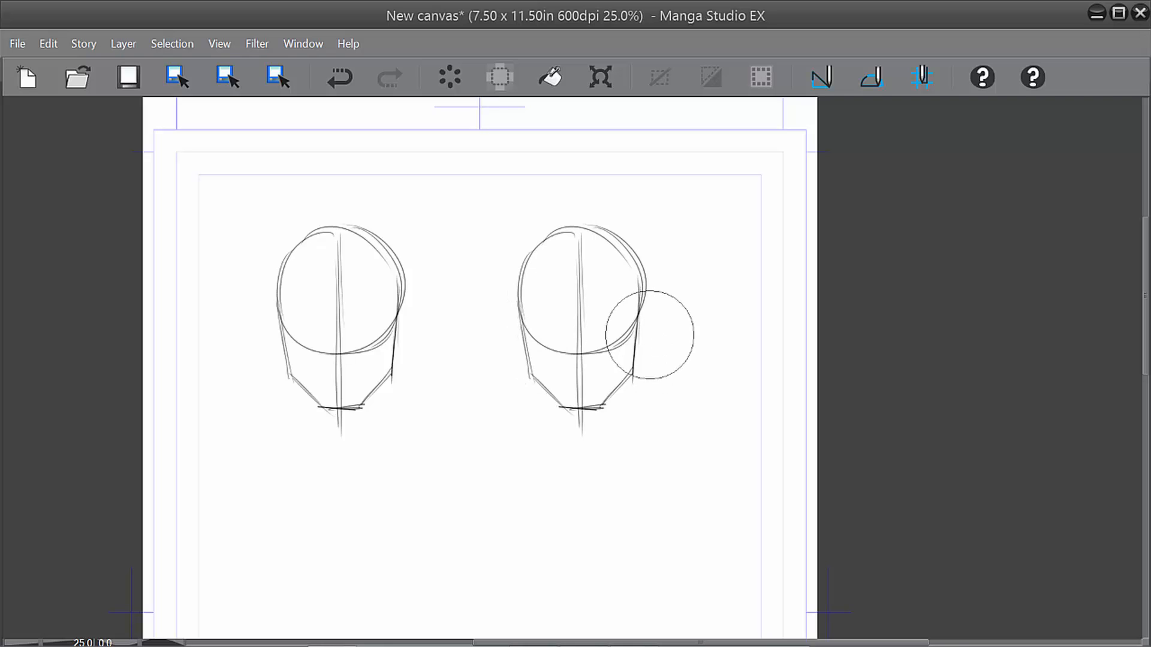
key([)
key([)
key([)
key([)
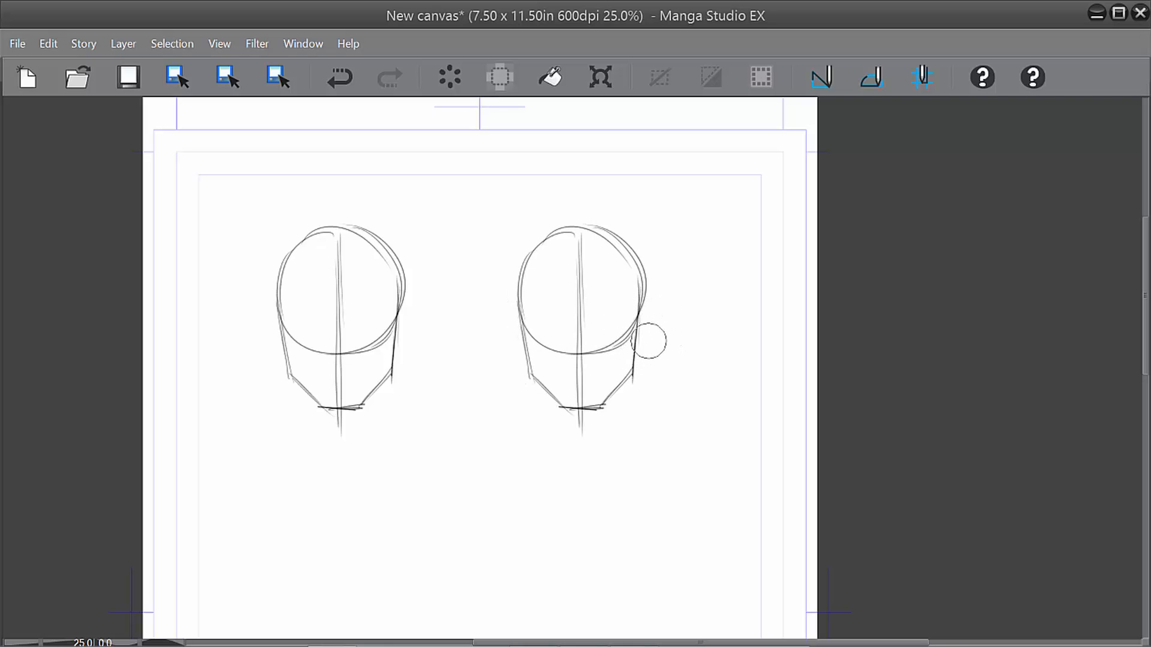
mouse_move(644, 336)
mouse_down()
mouse_move(603, 405)
mouse_move(577, 419)
mouse_move(597, 383)
mouse_move(578, 366)
mouse_move(591, 440)
mouse_move(538, 392)
mouse_move(511, 338)
mouse_move(525, 365)
mouse_up()
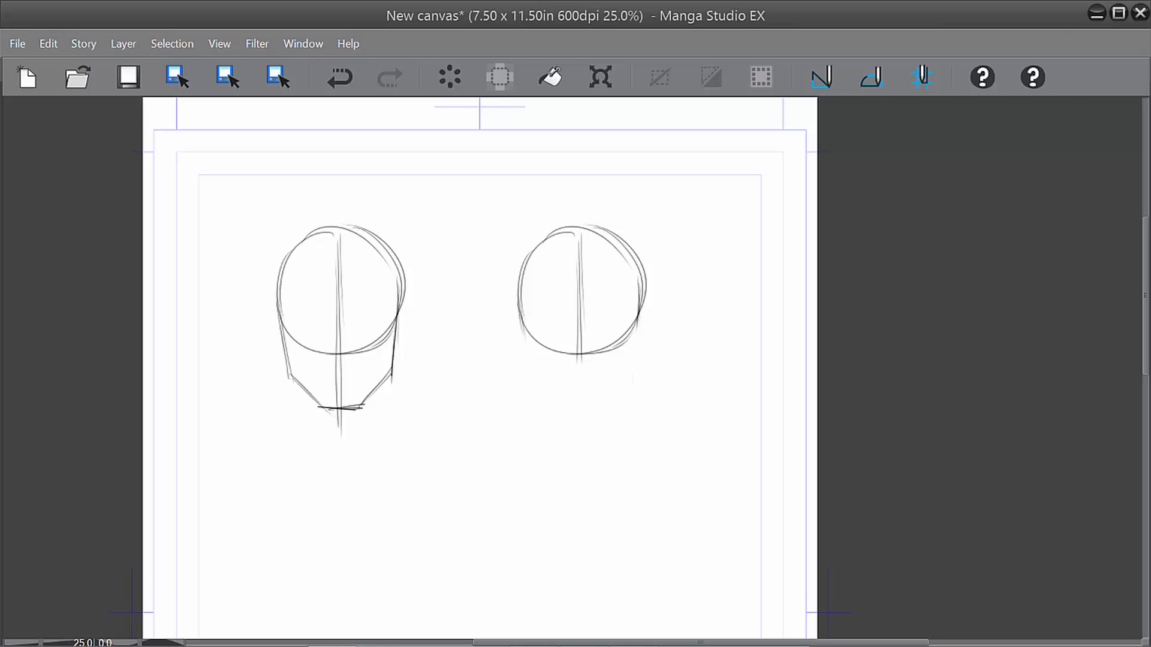
Try to extend the back of the copied circle outward with overlapping strokes for a side-view skull.
mouse_move(541, 243)
mouse_down()
mouse_move(590, 230)
mouse_move(619, 237)
mouse_up()
mouse_move(562, 234)
mouse_down()
mouse_move(639, 252)
mouse_move(653, 280)
mouse_move(652, 256)
mouse_move(605, 235)
mouse_up()
mouse_move(599, 232)
mouse_down()
mouse_move(659, 273)
mouse_move(649, 315)
mouse_move(655, 300)
mouse_up()
mouse_move(654, 299)
mouse_down()
mouse_move(581, 353)
mouse_move(649, 302)
mouse_move(655, 254)
mouse_up()
mouse_move(561, 232)
mouse_down()
mouse_move(645, 258)
mouse_move(619, 240)
mouse_up()
mouse_move(624, 246)
mouse_down()
mouse_move(654, 284)
mouse_move(603, 351)
mouse_up()
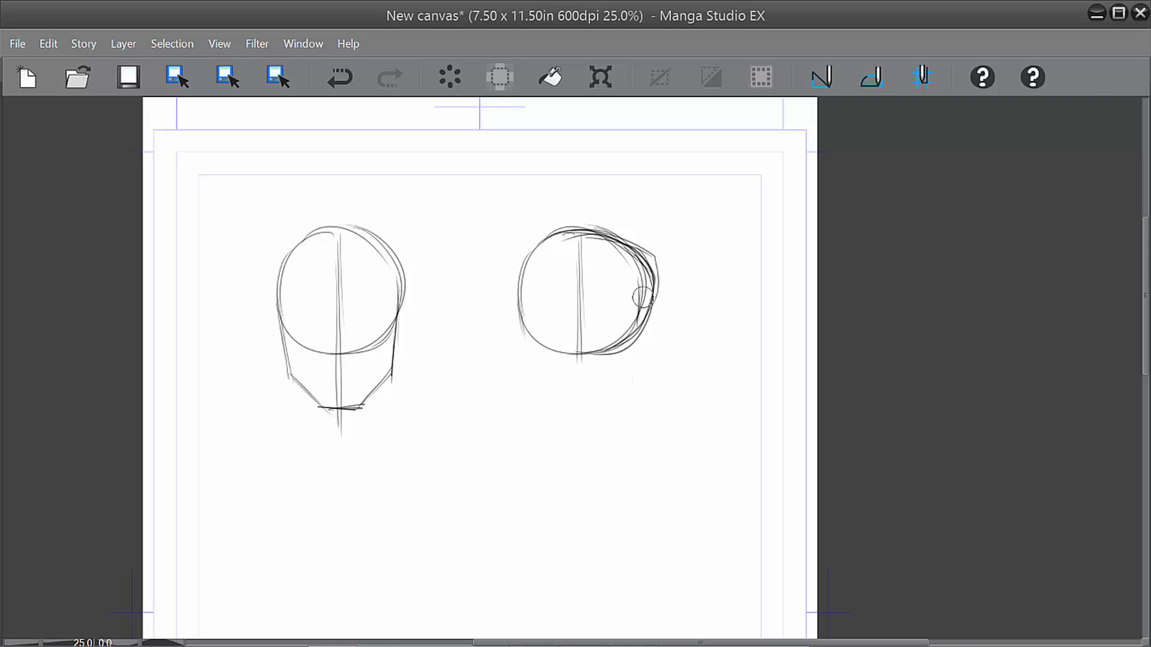
Fade out the copied circle's heavy strokes with a larger eraser and redraw the side-view skull as a wide oval.
key(])
mouse_move(648, 272)
mouse_down()
mouse_move(555, 258)
mouse_move(628, 328)
mouse_move(575, 298)
mouse_move(638, 333)
mouse_move(637, 265)
mouse_move(537, 307)
mouse_move(649, 324)
mouse_move(534, 295)
mouse_move(615, 247)
mouse_move(550, 354)
mouse_move(624, 311)
mouse_move(649, 317)
mouse_up()
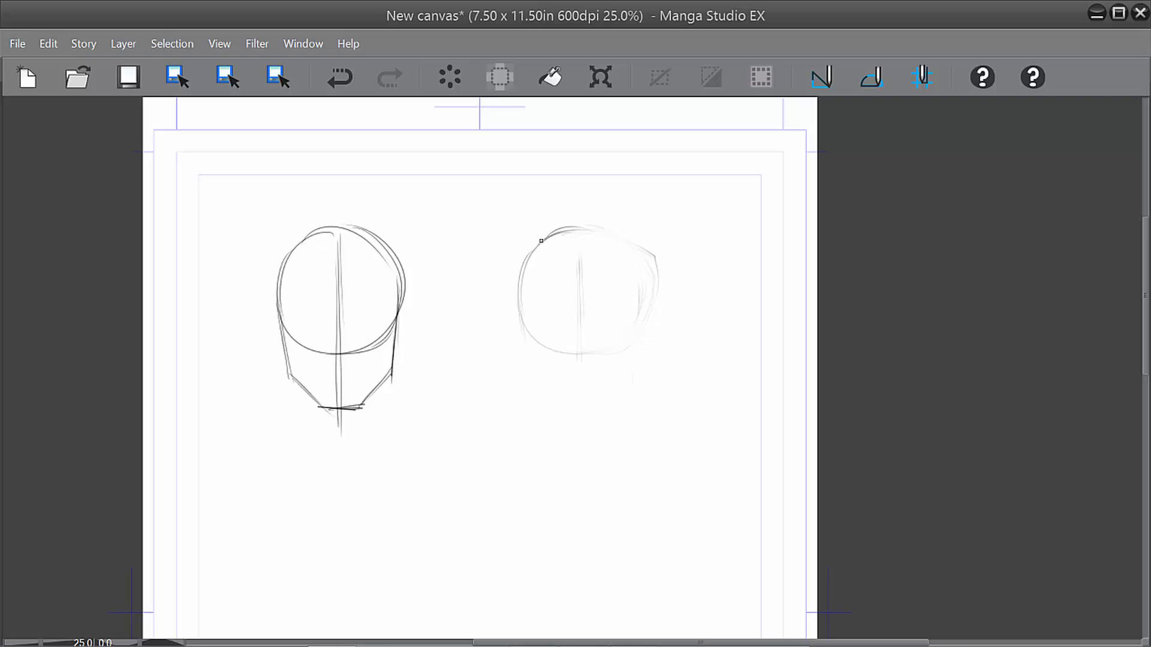
mouse_move(541, 240)
mouse_down()
mouse_move(583, 230)
mouse_move(647, 250)
mouse_up()
mouse_move(559, 238)
mouse_down()
mouse_move(662, 265)
mouse_move(620, 348)
mouse_up()
mouse_move(556, 232)
mouse_down()
mouse_move(522, 321)
mouse_move(516, 293)
mouse_move(551, 338)
mouse_move(640, 342)
mouse_move(647, 254)
mouse_move(649, 331)
mouse_move(563, 357)
mouse_up()
mouse_move(582, 266)
mouse_down()
mouse_move(576, 260)
mouse_move(581, 318)
mouse_move(615, 335)
mouse_up()
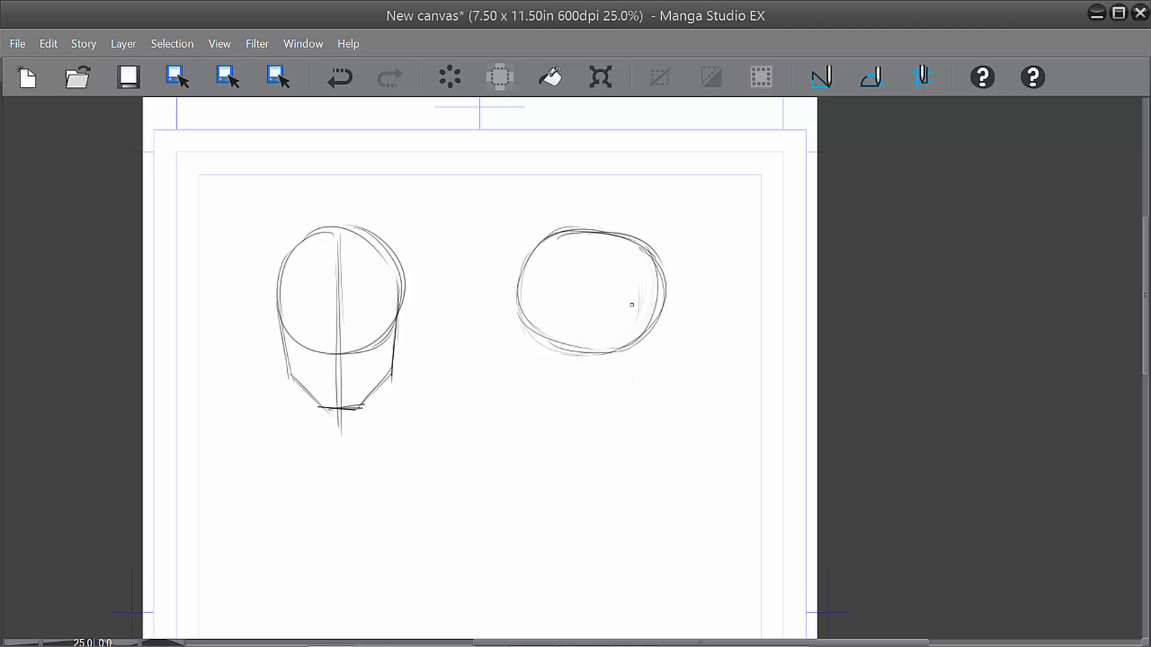
Draw the side-view head's vertical face line, vertical mid-skull line, flat chin and jaw rising toward the ear.
mouse_move(518, 300)
mouse_down()
mouse_move(520, 416)
mouse_move(547, 417)
mouse_move(537, 413)
mouse_up()
drag(517, 299, 521, 409)
drag(594, 262, 595, 316)
drag(596, 243, 595, 349)
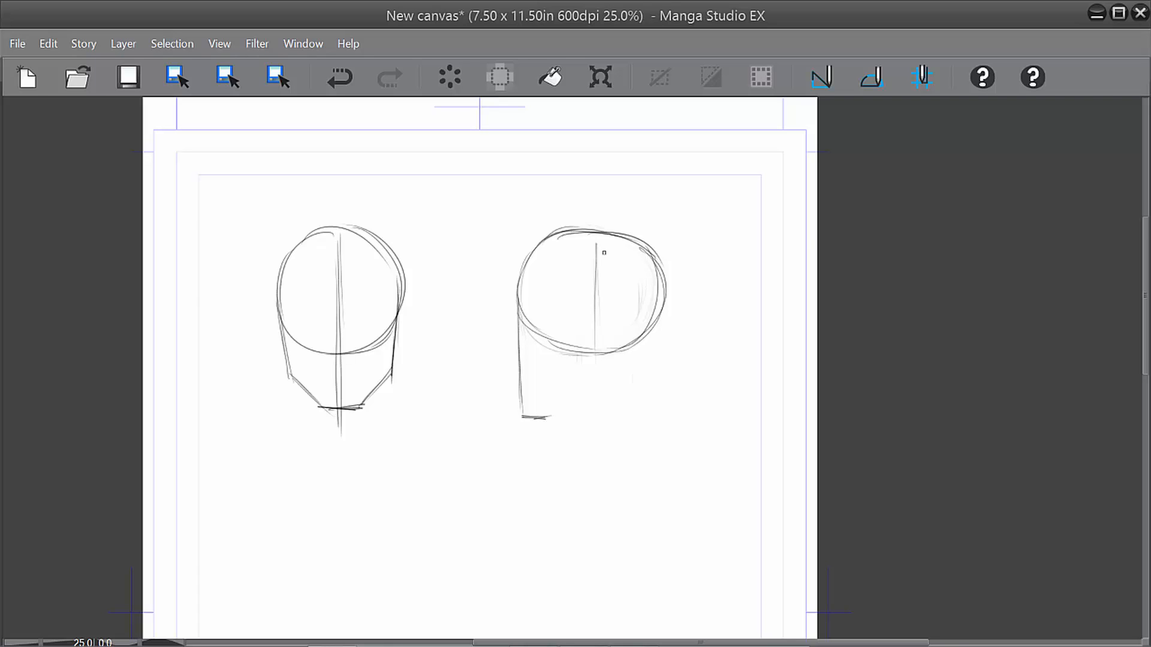
mouse_move(602, 237)
mouse_down()
mouse_move(599, 380)
mouse_move(525, 410)
mouse_move(599, 382)
mouse_move(603, 353)
mouse_move(600, 380)
mouse_up()
drag(517, 379, 518, 308)
mouse_move(518, 350)
mouse_down()
mouse_move(519, 288)
mouse_move(553, 250)
mouse_up()
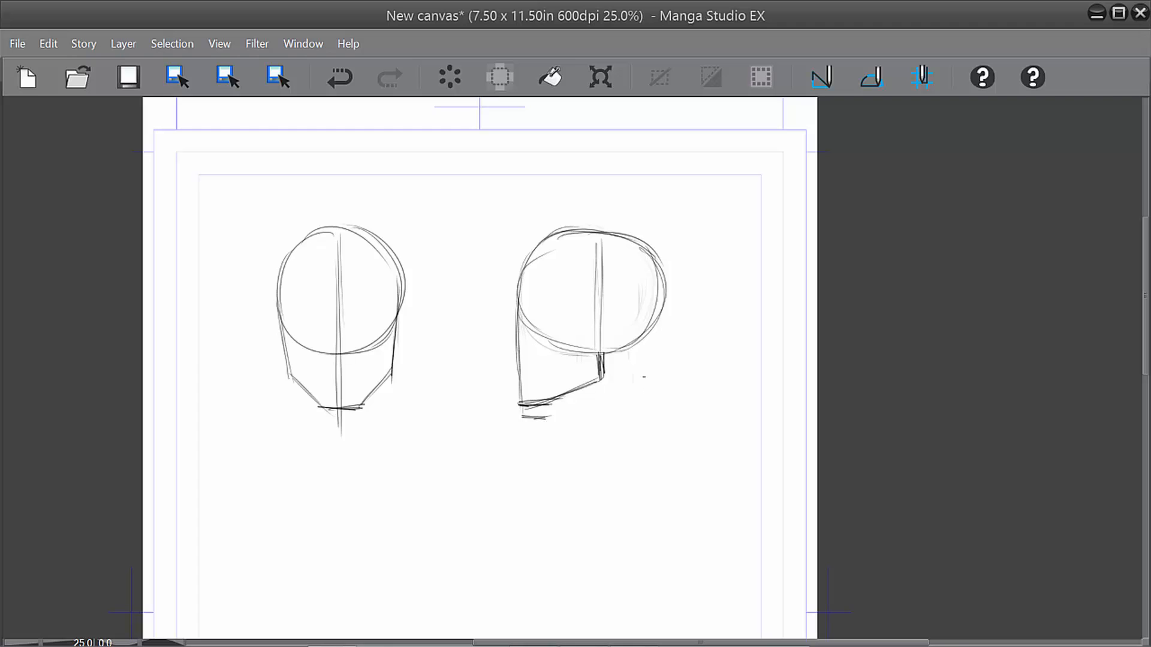
Erase the stray chin mark under the side-view head and draw the slanted back line of its neck.
key(e)
drag(560, 418, 542, 431)
drag(635, 349, 644, 371)
drag(635, 345, 657, 400)
key(ctrl+z)
mouse_move(613, 353)
mouse_down()
mouse_move(615, 413)
mouse_move(564, 424)
mouse_move(567, 444)
mouse_up()
key(ctrl+z)
key(ctrl+z)
mouse_move(655, 263)
mouse_down()
mouse_move(637, 365)
mouse_move(660, 428)
mouse_up()
drag(634, 350, 662, 430)
drag(635, 349, 662, 428)
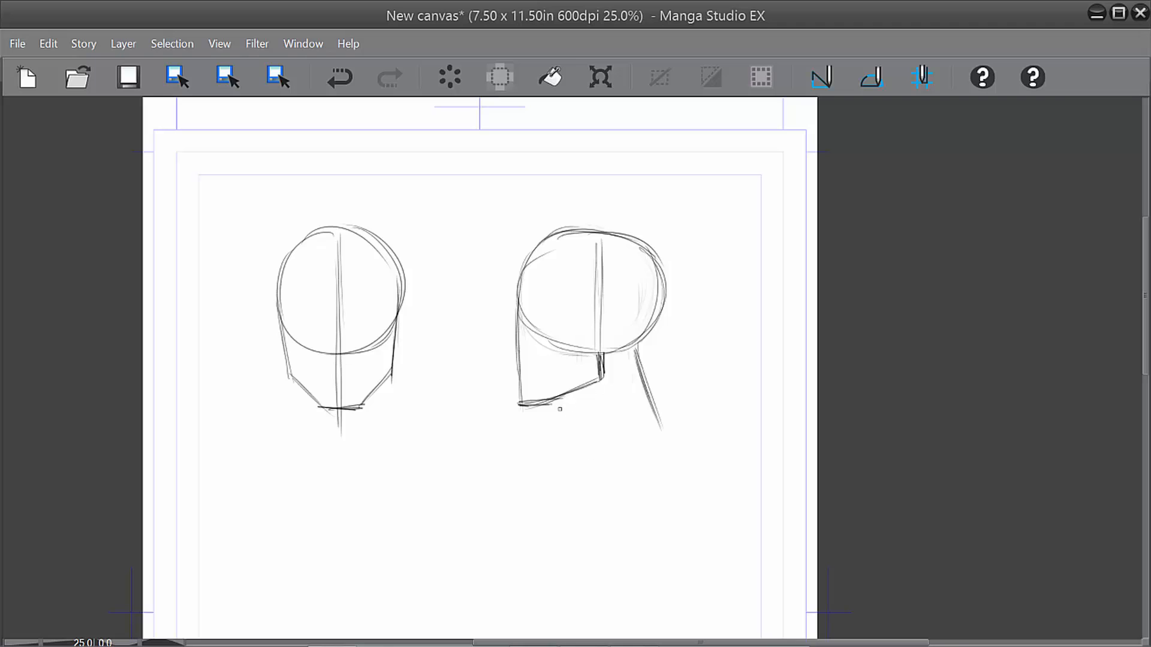
Draw the slanted front neck line on the side-view head and two neck lines under the front-view jaw.
drag(554, 403, 583, 454)
drag(558, 402, 584, 450)
drag(560, 398, 585, 454)
drag(634, 346, 664, 431)
drag(296, 380, 299, 431)
drag(382, 385, 385, 425)
drag(294, 388, 301, 442)
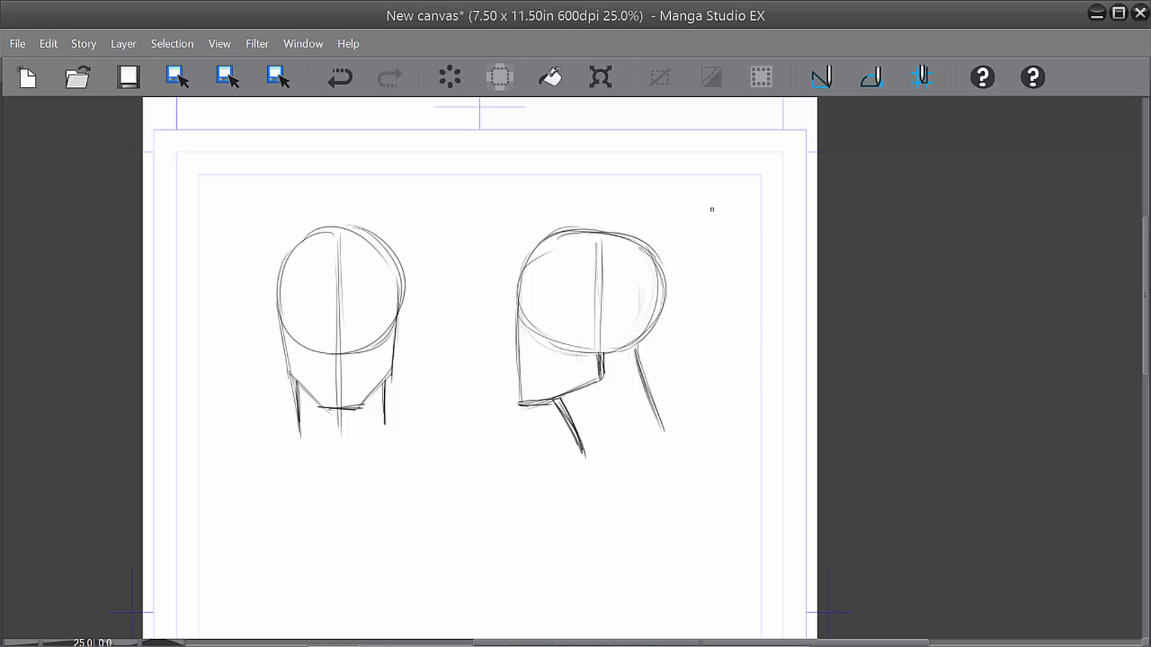
Sketch a small side-view figure with head, torso and hanging arm in the page's upper right corner.
mouse_move(714, 190)
mouse_down()
mouse_move(702, 183)
mouse_move(736, 193)
mouse_move(705, 197)
mouse_move(707, 221)
mouse_move(722, 207)
mouse_move(708, 221)
mouse_move(720, 207)
mouse_move(700, 203)
mouse_move(712, 195)
mouse_move(721, 277)
mouse_move(745, 228)
mouse_up()
mouse_move(745, 229)
mouse_down()
mouse_move(724, 281)
mouse_move(717, 231)
mouse_move(719, 278)
mouse_move(736, 298)
mouse_move(736, 324)
mouse_move(719, 329)
mouse_up()
mouse_move(709, 271)
mouse_down()
mouse_move(711, 320)
mouse_move(732, 302)
mouse_move(744, 230)
mouse_move(730, 309)
mouse_up()
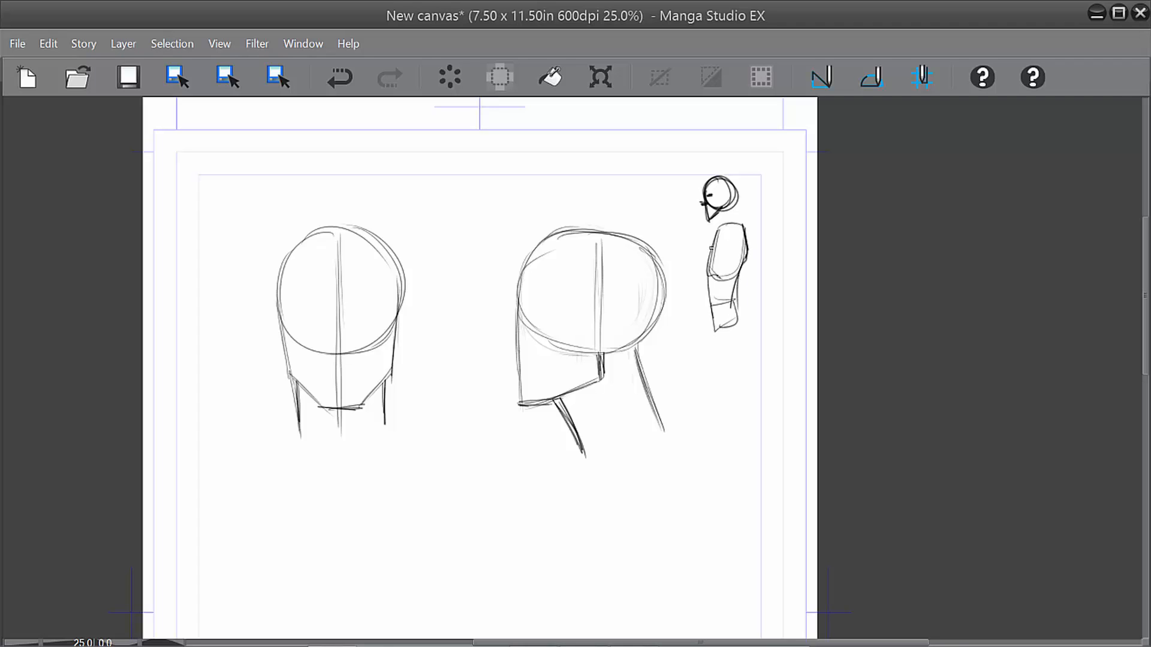
mouse_move(711, 247)
mouse_down()
mouse_move(707, 324)
mouse_move(728, 331)
mouse_move(716, 325)
mouse_up()
drag(735, 240, 714, 348)
mouse_move(739, 261)
mouse_down()
mouse_move(731, 338)
mouse_move(716, 346)
mouse_move(725, 337)
mouse_move(725, 352)
mouse_move(731, 339)
mouse_move(719, 336)
mouse_up()
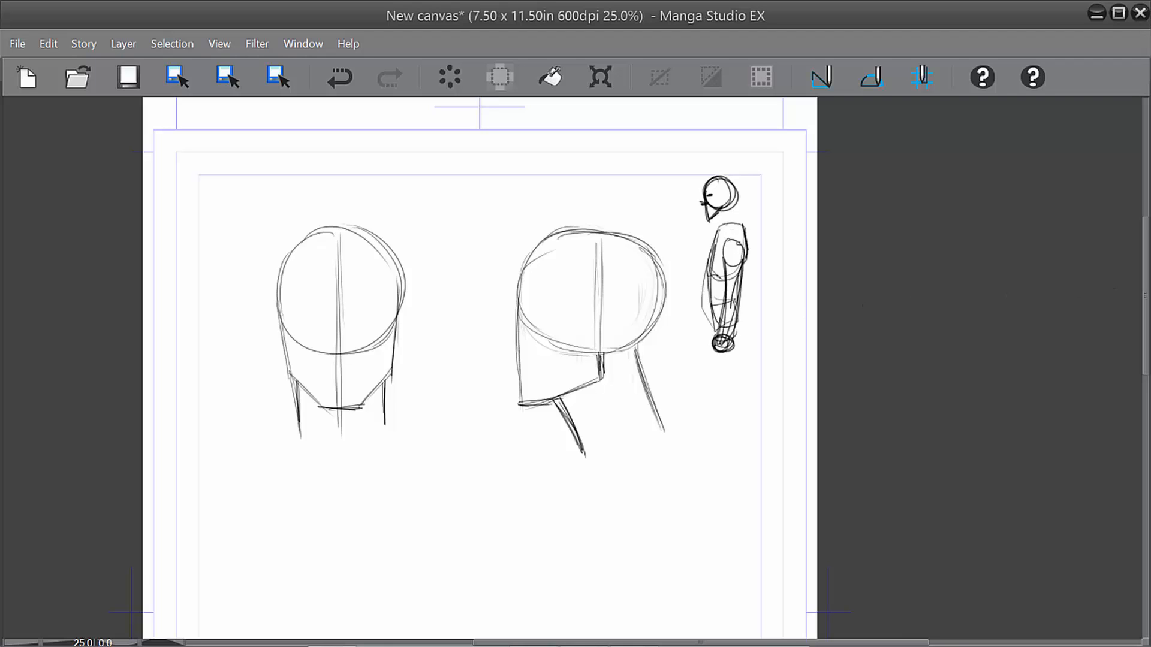
Add slanted neck lines to the small figure and an arrow beside it showing the neck's downward slope.
drag(731, 204, 736, 213)
mouse_move(729, 206)
mouse_down()
mouse_move(740, 227)
mouse_move(721, 225)
mouse_move(741, 226)
mouse_up()
mouse_move(727, 177)
mouse_down()
mouse_move(744, 231)
mouse_move(790, 244)
mouse_up()
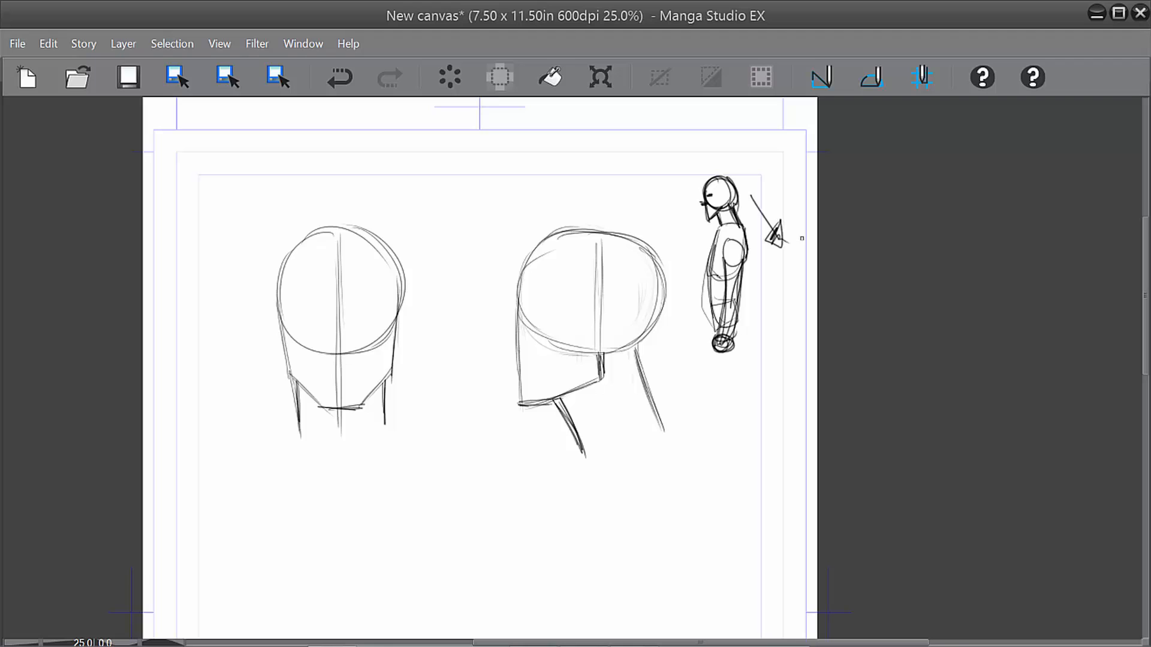
Undo the small figure's neck and arrow strokes and erase the rest of the figure.
key(ctrl+z)
key(ctrl+z)
key(ctrl+z)
key(ctrl+z)
key(ctrl+z)
key(ctrl+z)
key(ctrl+z)
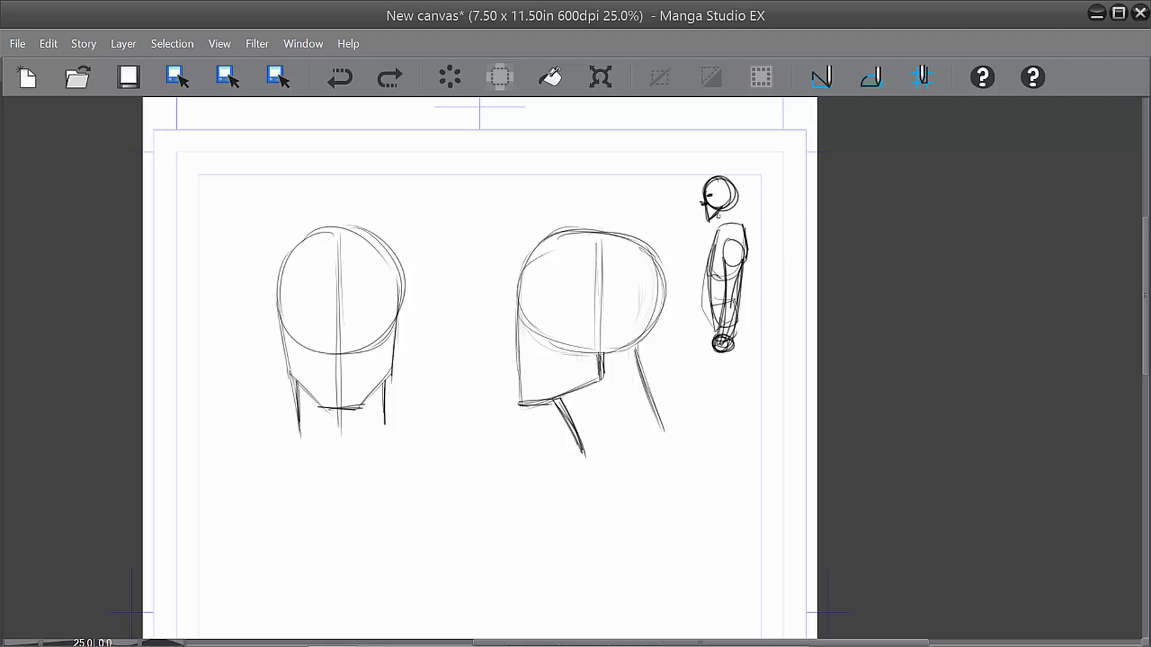
mouse_move(718, 210)
mouse_down()
mouse_move(722, 233)
mouse_move(740, 231)
mouse_move(721, 226)
mouse_move(735, 221)
mouse_up()
key(ctrl+z)
key(e)
mouse_move(707, 203)
mouse_down()
mouse_move(734, 191)
mouse_move(715, 193)
mouse_move(705, 232)
mouse_move(710, 347)
mouse_move(714, 235)
mouse_move(728, 258)
mouse_move(745, 211)
mouse_move(749, 236)
mouse_up()
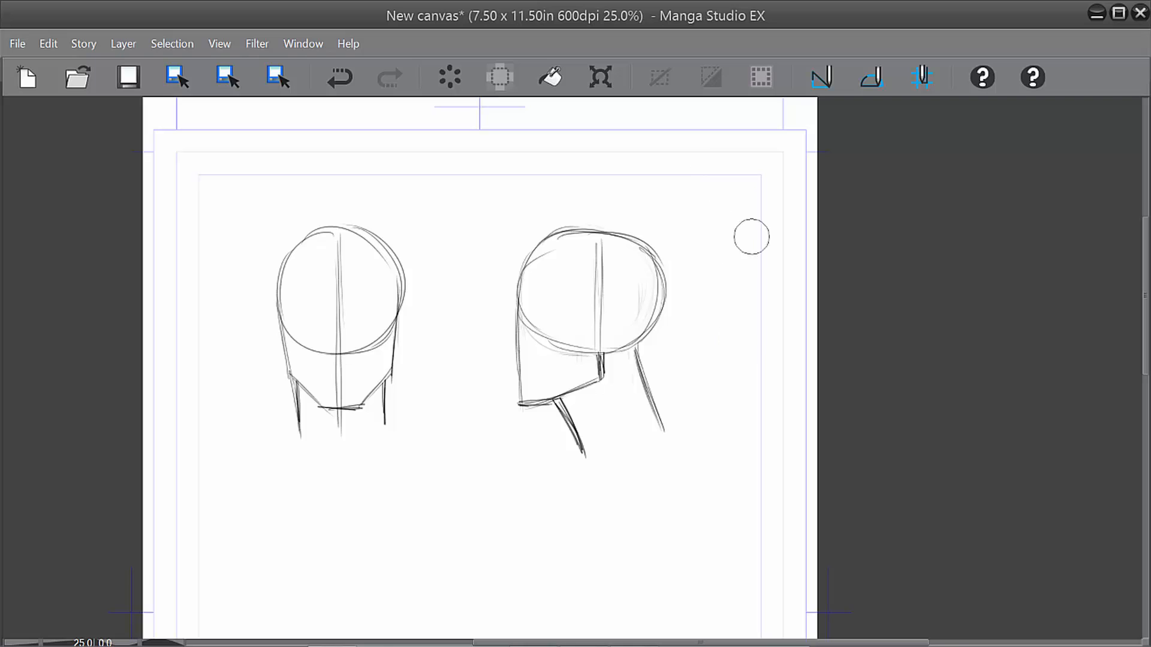
drag(740, 277, 730, 285)
Draw a horizontal eye line across the front-view head and a matching one across the side-view head.
mouse_move(275, 325)
mouse_down()
mouse_move(422, 321)
mouse_move(239, 314)
mouse_move(422, 319)
mouse_up()
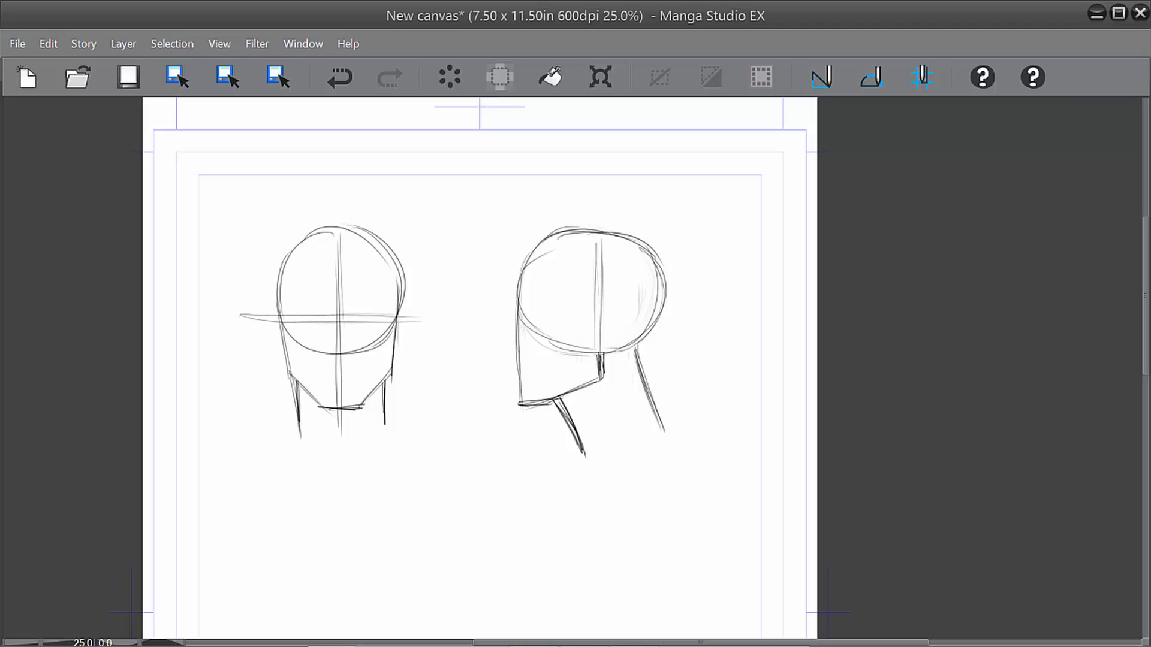
key(ctrl+z)
mouse_move(259, 317)
mouse_down()
mouse_move(430, 319)
mouse_move(295, 323)
mouse_up()
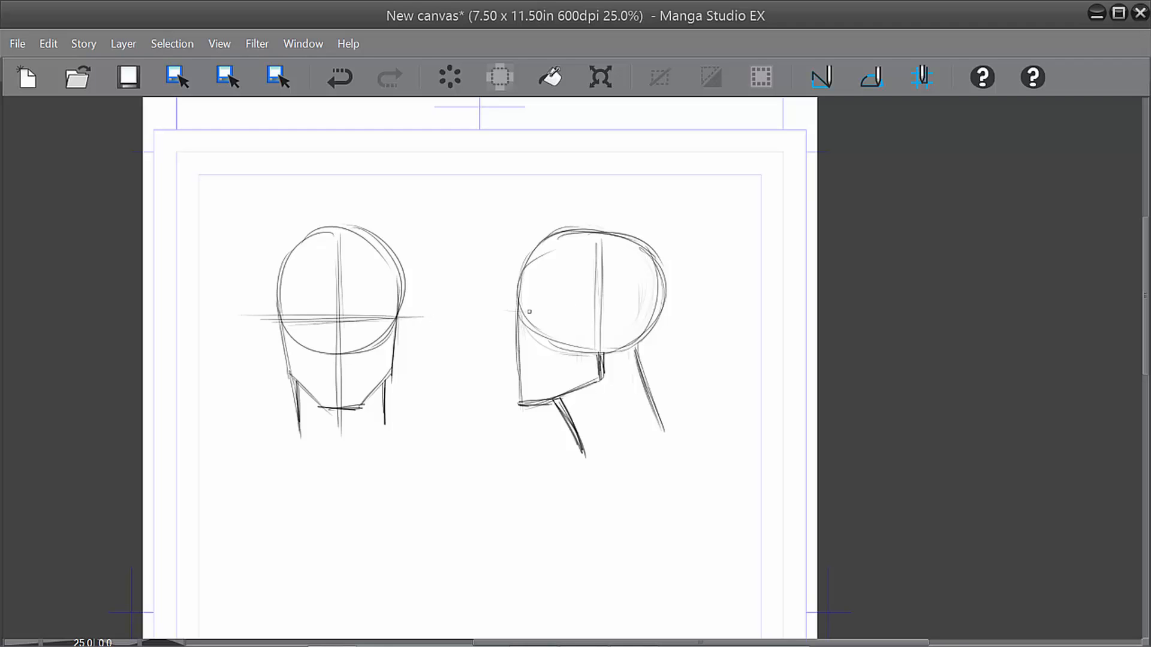
mouse_move(529, 311)
mouse_down()
mouse_move(497, 310)
mouse_move(700, 316)
mouse_move(523, 309)
mouse_move(674, 315)
mouse_move(470, 323)
mouse_move(704, 324)
mouse_up()
key(ctrl+z)
key(ctrl+z)
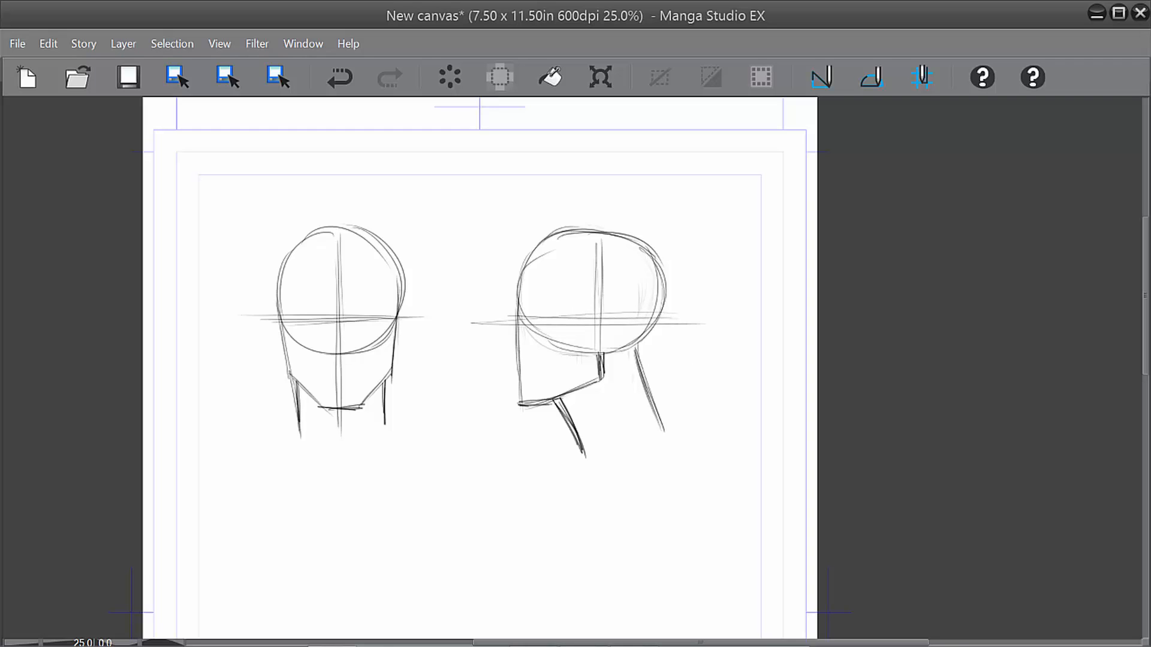
Draw the nose-base line level with the bottom of the circle on the front-view head and match it on the side view.
mouse_move(410, 318)
mouse_down()
mouse_move(388, 399)
mouse_move(369, 404)
mouse_move(413, 342)
mouse_move(401, 322)
mouse_move(418, 383)
mouse_move(397, 397)
mouse_move(435, 362)
mouse_up()
key(ctrl+z)
key(ctrl+z)
key(ctrl+z)
mouse_move(284, 358)
mouse_down()
mouse_move(439, 358)
mouse_move(256, 354)
mouse_move(422, 353)
mouse_up()
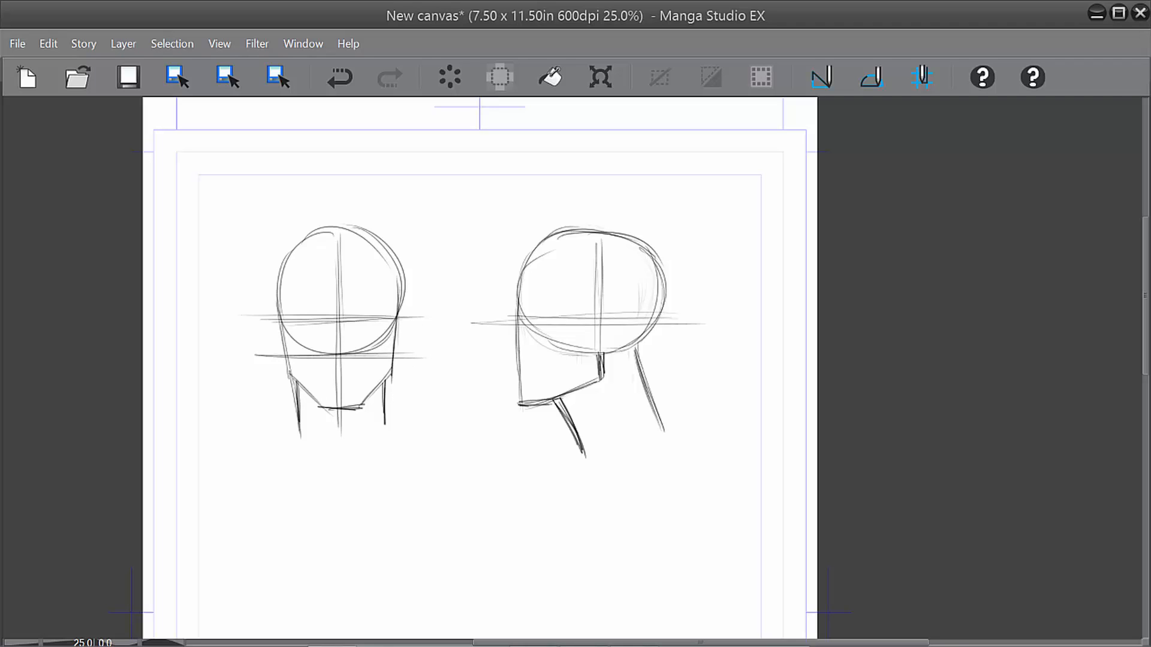
drag(506, 358, 640, 360)
key(ctrl+z)
mouse_move(508, 360)
mouse_down()
mouse_move(587, 359)
mouse_move(498, 360)
mouse_move(600, 359)
mouse_up()
Add a short mouth line between the nose line and the chin on both heads.
mouse_move(340, 362)
mouse_down()
mouse_move(346, 403)
mouse_move(360, 375)
mouse_move(309, 374)
mouse_up()
key(ctrl+z)
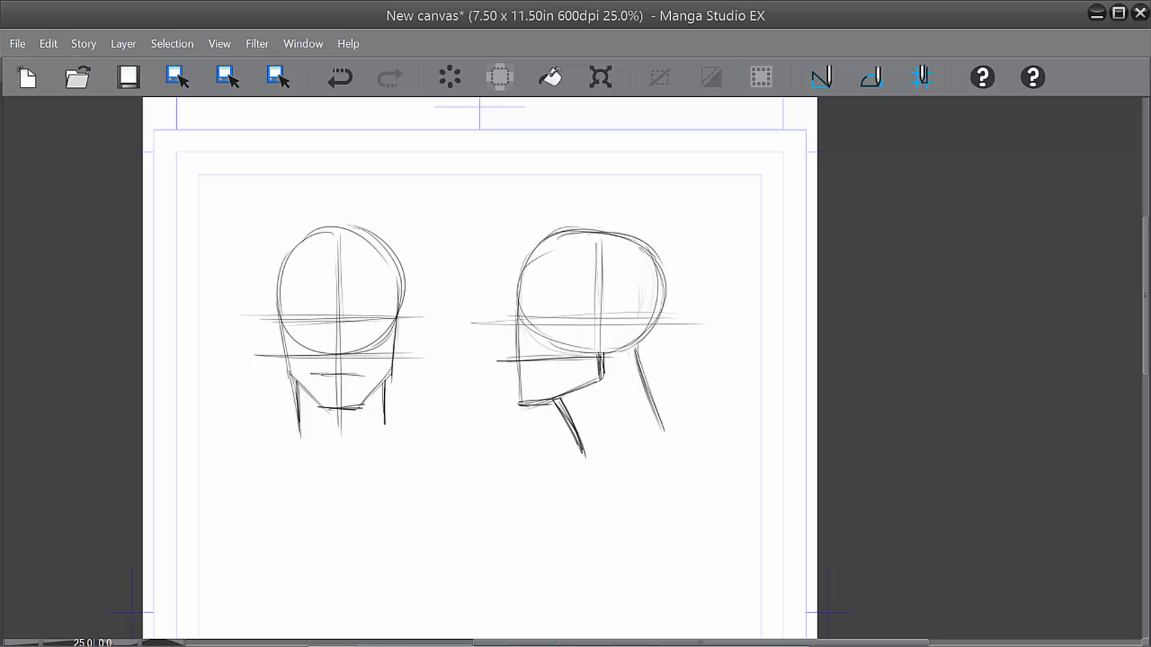
mouse_move(513, 378)
mouse_down()
mouse_move(543, 380)
mouse_move(502, 377)
mouse_move(568, 372)
mouse_up()
Draw an ear on each side of the front-view head, spanning from the eye line to the nose line.
drag(402, 319, 412, 318)
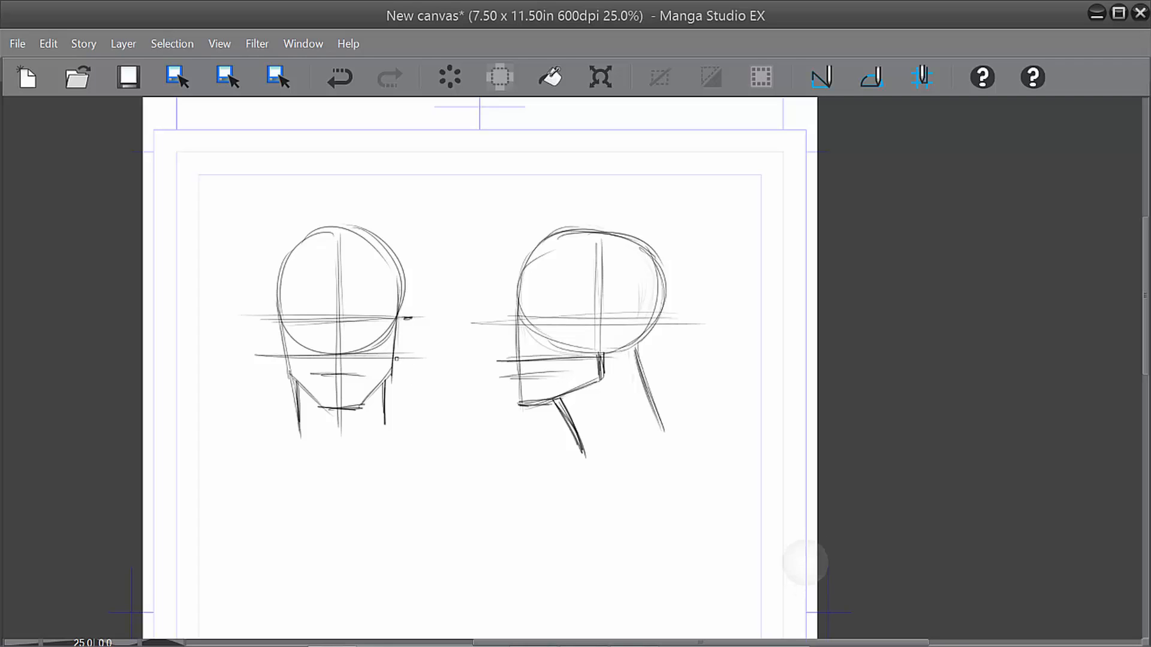
key(ctrl+z)
key(ctrl+z)
mouse_move(398, 316)
mouse_down()
mouse_move(408, 339)
mouse_move(397, 360)
mouse_up()
drag(280, 316, 280, 359)
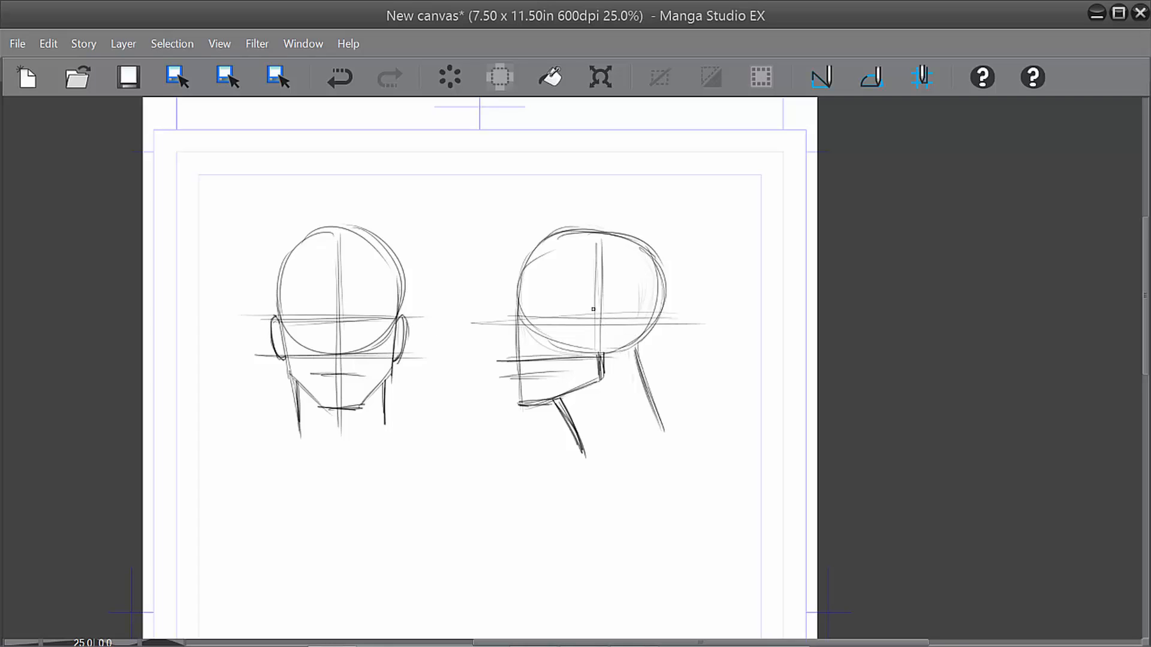
Draw the side-view ear at the vertical mid-skull line, between the eye line and the nose line.
mouse_move(593, 310)
mouse_down()
mouse_move(608, 316)
mouse_move(596, 356)
mouse_move(588, 314)
mouse_move(606, 321)
mouse_move(590, 351)
mouse_move(594, 310)
mouse_move(606, 353)
mouse_move(595, 361)
mouse_up()
key(ctrl+z)
key(ctrl+z)
key(ctrl+z)
mouse_move(604, 356)
mouse_down()
mouse_move(599, 309)
mouse_move(587, 320)
mouse_up()
mouse_move(597, 312)
mouse_down()
mouse_move(609, 319)
mouse_move(600, 360)
mouse_up()
Redraw the top of the side-view skull as a lower, flatter curve and erase the old outline above it.
mouse_move(522, 274)
mouse_down()
mouse_move(568, 247)
mouse_move(540, 254)
mouse_move(600, 239)
mouse_up()
mouse_move(540, 255)
mouse_down()
mouse_move(617, 237)
mouse_move(647, 250)
mouse_move(547, 254)
mouse_move(655, 272)
mouse_up()
key(e)
mouse_move(574, 223)
mouse_down()
mouse_move(522, 244)
mouse_move(658, 224)
mouse_move(577, 219)
mouse_move(665, 237)
mouse_move(635, 209)
mouse_move(672, 278)
mouse_up()
key(p)
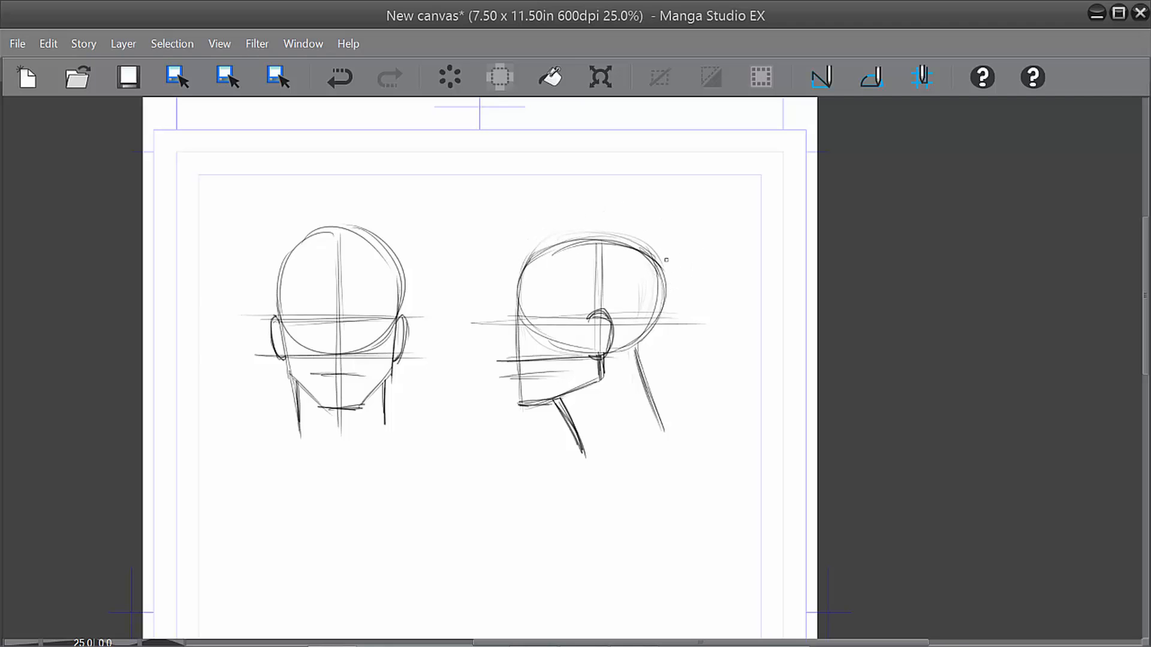
mouse_move(528, 262)
mouse_down()
mouse_move(586, 239)
mouse_move(620, 237)
mouse_move(643, 254)
mouse_up()
mouse_move(557, 247)
mouse_down()
mouse_move(655, 260)
mouse_move(661, 281)
mouse_move(570, 239)
mouse_up()
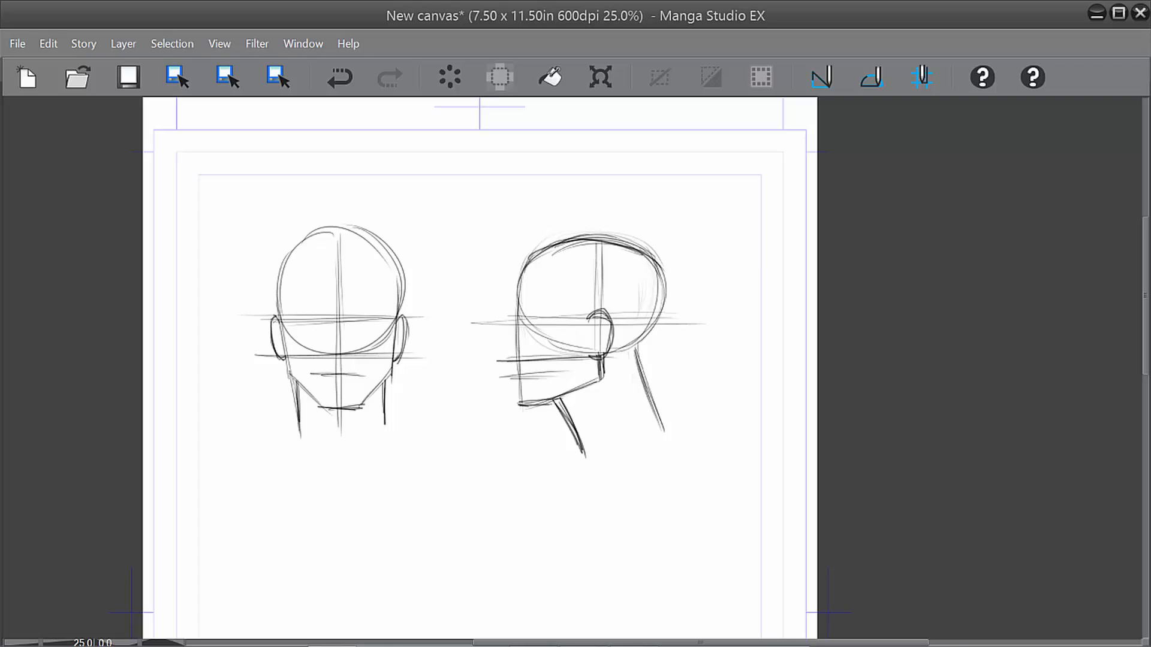
drag(519, 271, 562, 241)
Draw two narrow eyes with upper-lid curves along the front-view head's eye line, one on each side of the centre line.
scroll(350, 340, up, 1)
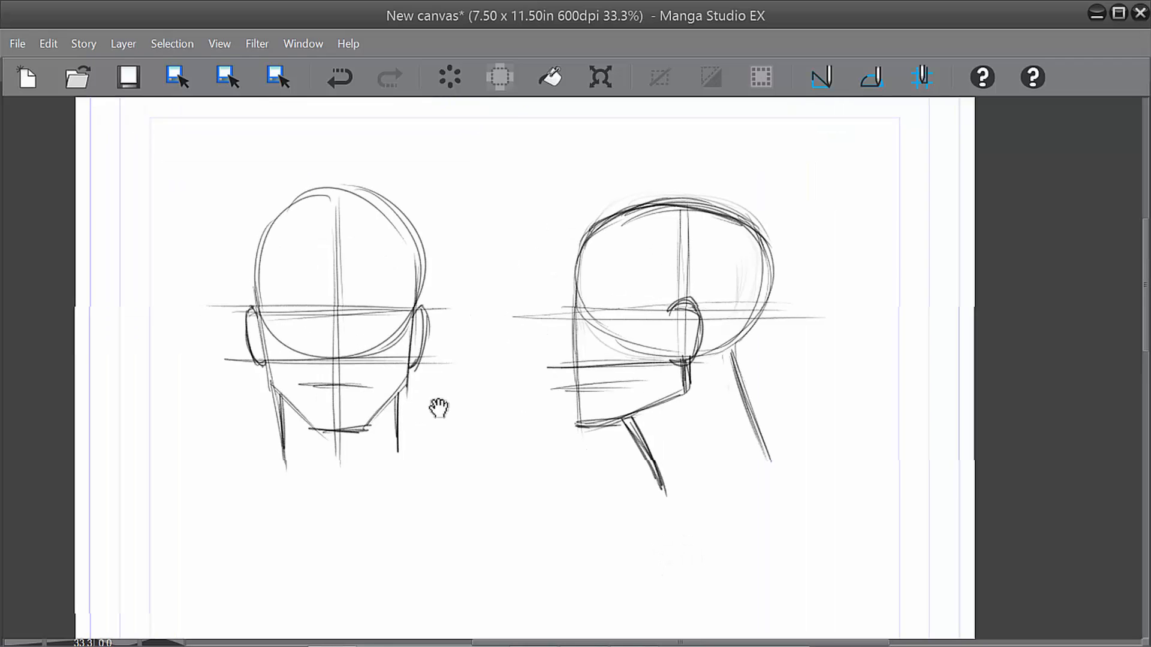
drag(438, 408, 495, 403)
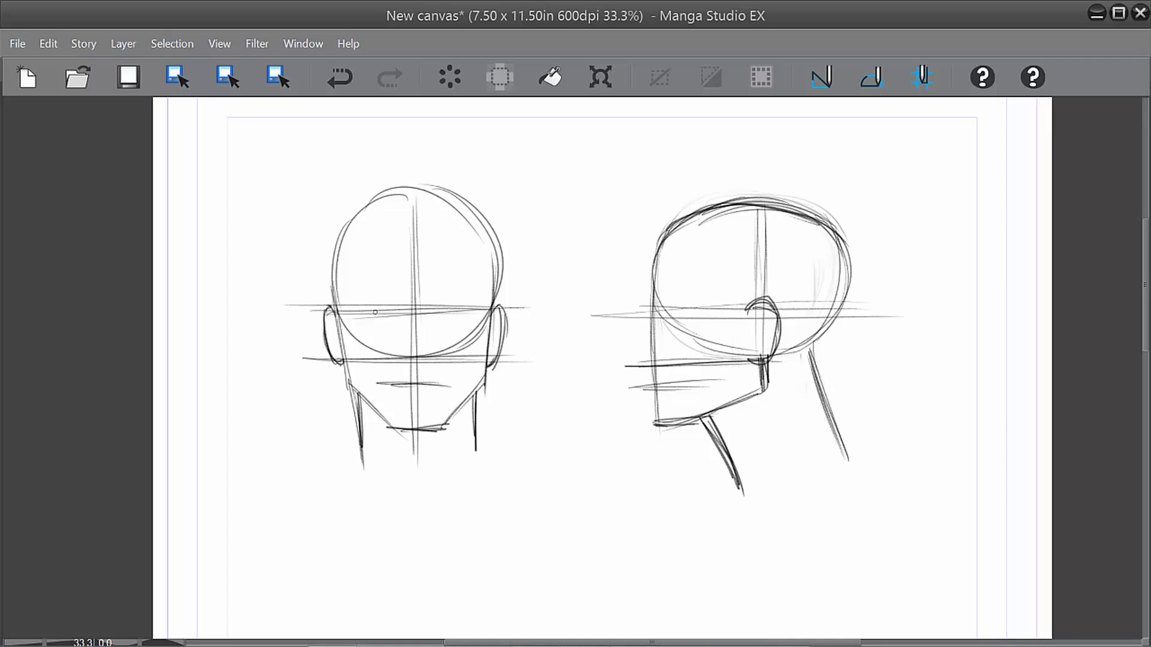
mouse_move(383, 310)
mouse_down()
mouse_move(366, 310)
mouse_move(394, 310)
mouse_up()
key(ctrl+z)
mouse_move(371, 311)
mouse_down()
mouse_move(462, 312)
mouse_move(429, 312)
mouse_move(454, 312)
mouse_move(407, 328)
mouse_move(392, 308)
mouse_move(364, 308)
mouse_move(465, 310)
mouse_up()
key(ctrl+z)
key(ctrl+z)
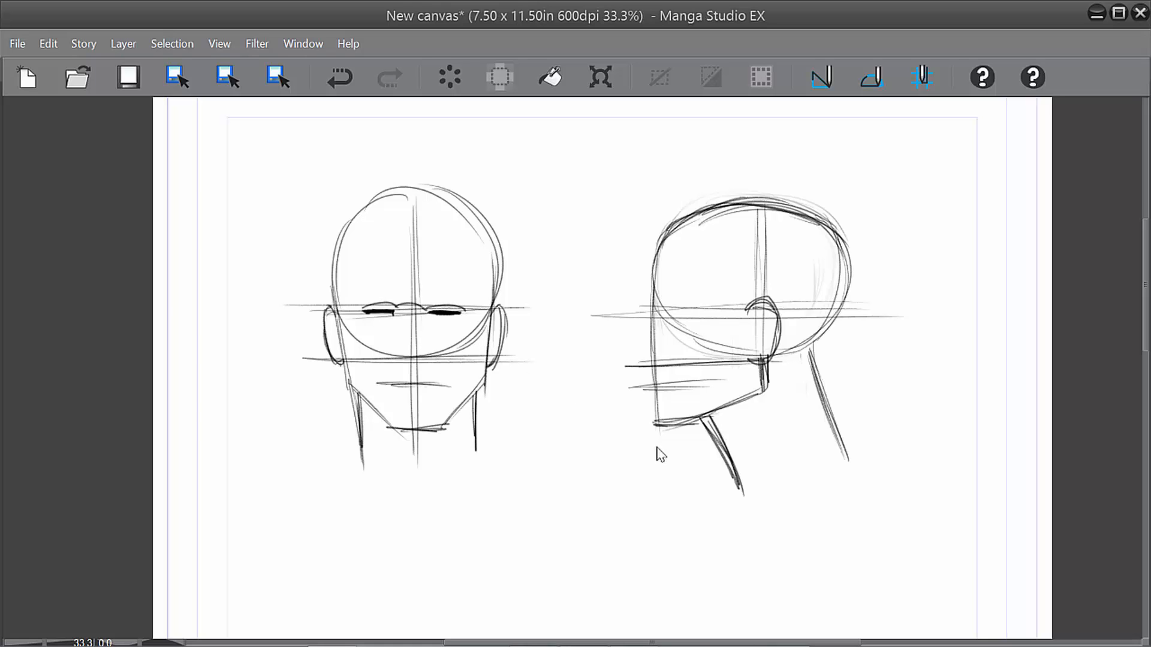
Undo the upper-lid curves above the front-view head's eyes.
key(ctrl+z)
key(ctrl+z)
key(ctrl+z)
click(429, 312)
mouse_move(394, 313)
mouse_down()
mouse_move(392, 382)
mouse_move(392, 312)
mouse_move(397, 379)
mouse_move(417, 344)
mouse_move(392, 368)
mouse_move(393, 306)
mouse_move(396, 344)
mouse_move(408, 363)
mouse_move(425, 361)
mouse_move(397, 363)
mouse_up()
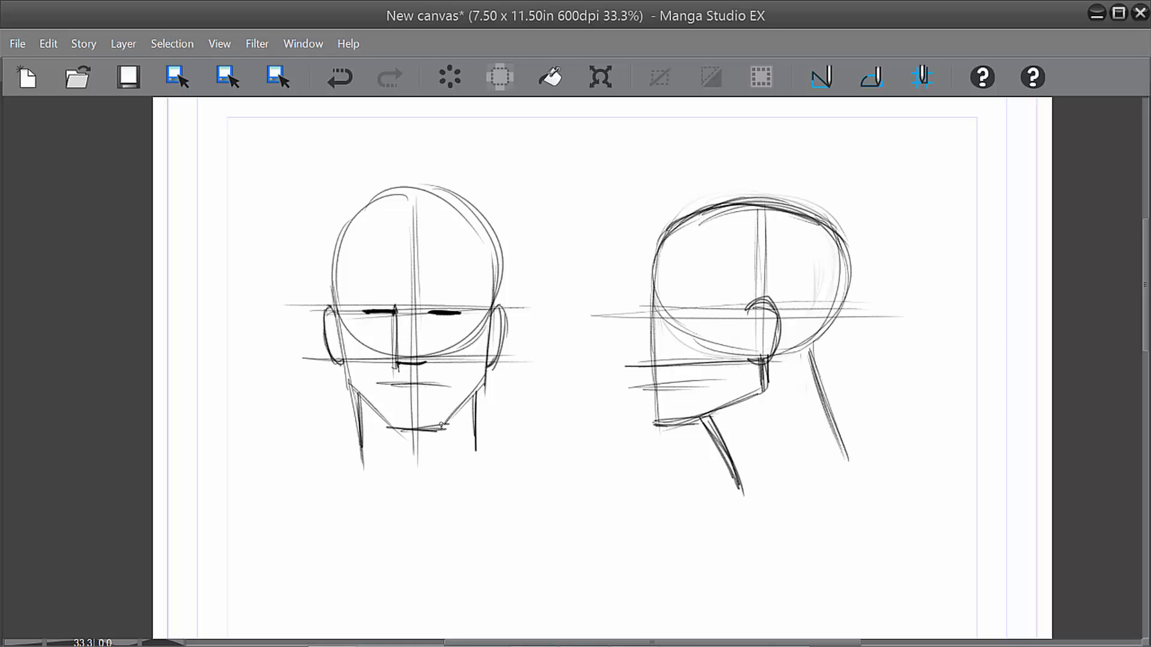
key(ctrl+z)
key(ctrl+z)
key(ctrl+z)
key(ctrl+z)
Draw the front-view nose with light side lines from the inner eye corners and an angled base at the nose line.
drag(393, 314, 394, 360)
drag(429, 304, 428, 360)
key(ctrl+z)
mouse_move(428, 307)
mouse_down()
mouse_move(430, 373)
mouse_move(432, 324)
mouse_move(397, 357)
mouse_move(426, 361)
mouse_move(395, 360)
mouse_move(394, 312)
mouse_move(428, 365)
mouse_move(410, 364)
mouse_up()
Draw light vertical guides through both front-view eye centres, a straight mouth line between them, and a short lower-lip stroke.
drag(377, 292, 375, 375)
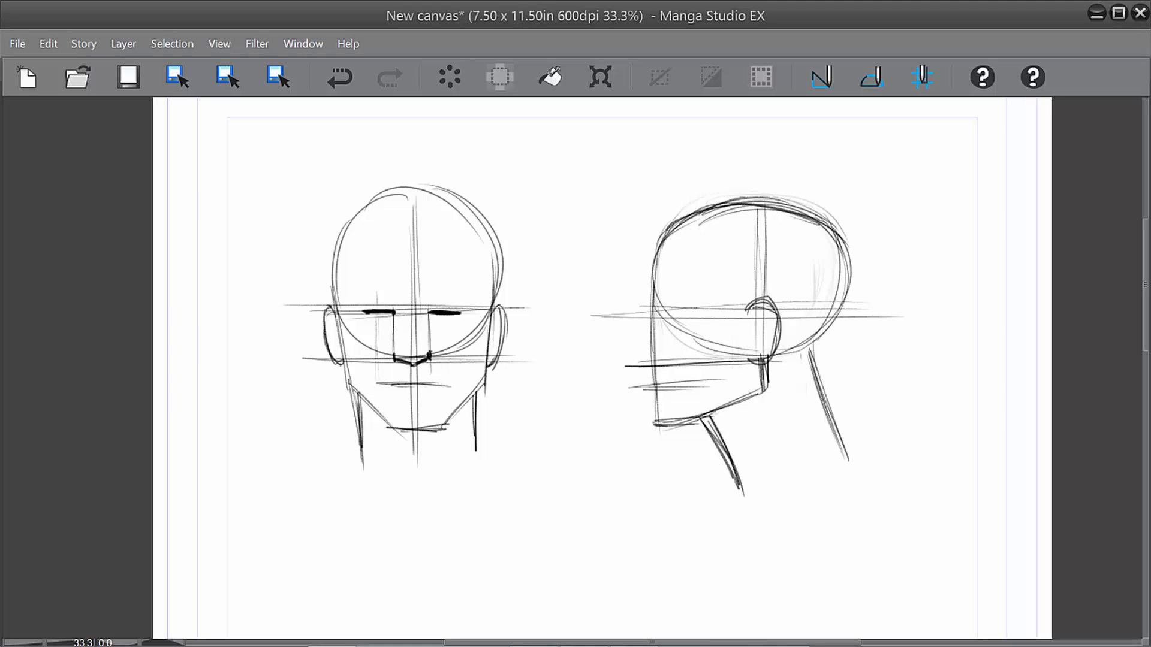
drag(447, 296, 444, 379)
mouse_move(380, 383)
mouse_down()
mouse_move(445, 384)
mouse_move(403, 396)
mouse_move(414, 396)
mouse_up()
Draw two thick, straight eyebrows just above the front-view head's eyes.
drag(1024, 531, 1019, 514)
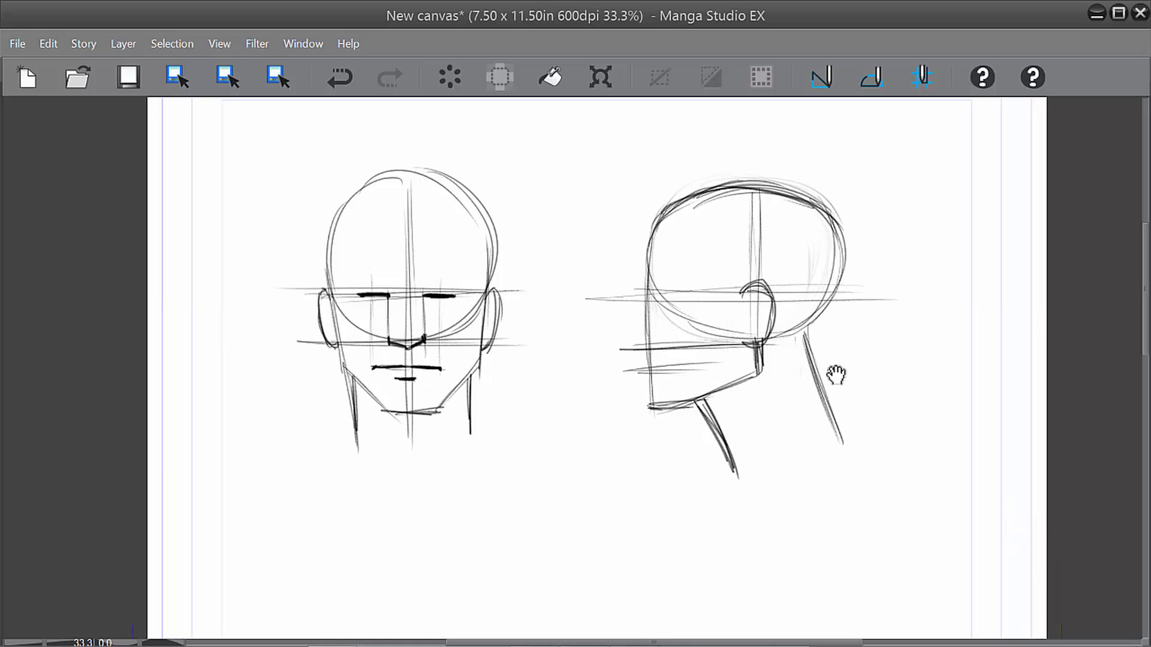
drag(844, 384, 866, 425)
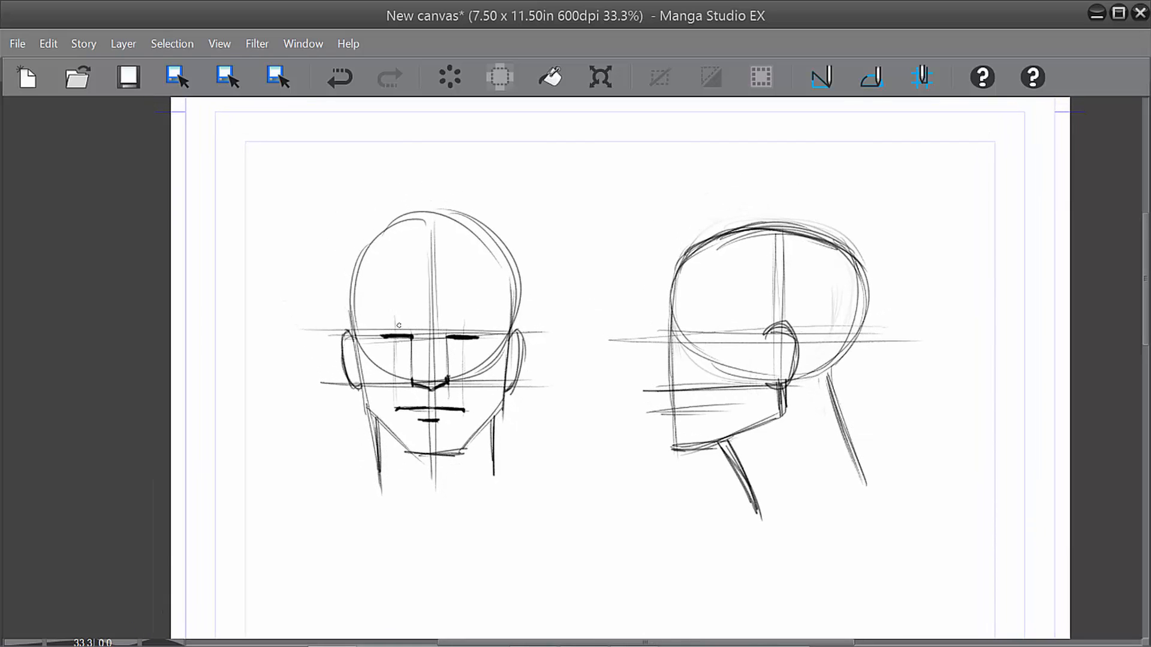
drag(377, 325, 405, 325)
mouse_move(383, 326)
mouse_down()
mouse_move(483, 325)
mouse_move(453, 325)
mouse_move(463, 324)
mouse_up()
mouse_move(413, 382)
mouse_down()
mouse_move(417, 372)
mouse_move(422, 384)
mouse_move(419, 372)
mouse_move(450, 379)
mouse_up()
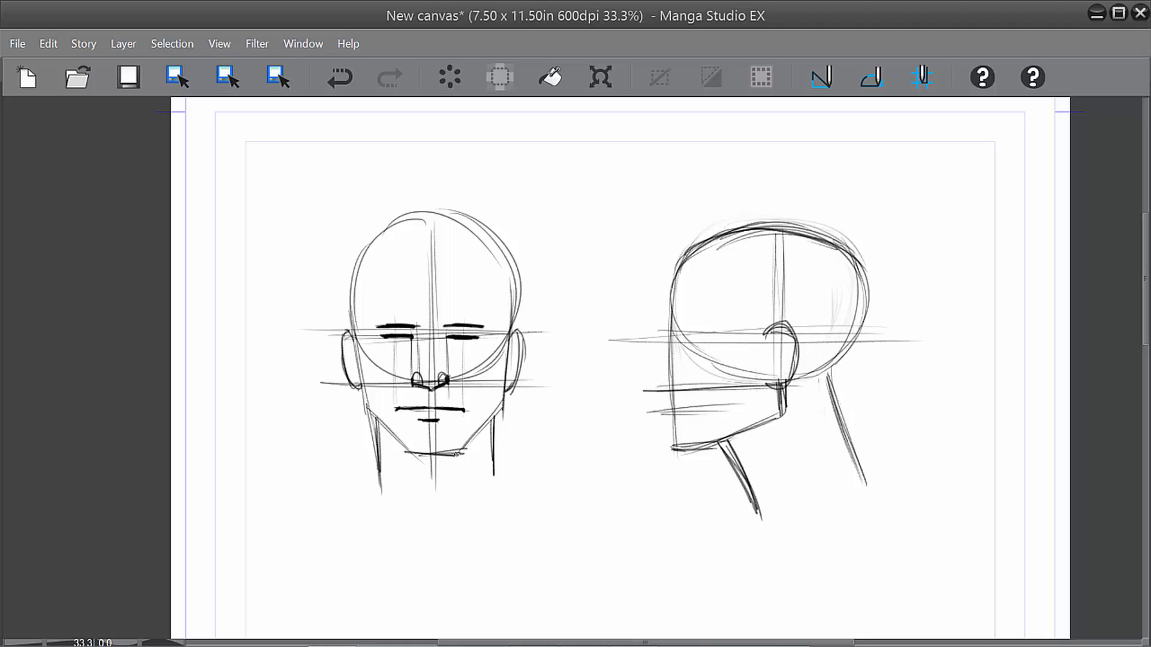
key(ctrl+z)
key(ctrl+z)
key(ctrl+z)
key(ctrl+z)
click(417, 329)
drag(376, 324, 375, 358)
key(ctrl+z)
key(ctrl+z)
Draw the side-view brow notch at the eye line and a nose bridge slanting forward to the nose line.
click(668, 329)
drag(667, 329, 680, 346)
drag(670, 329, 679, 344)
key(ctrl+z)
key(ctrl+z)
key(ctrl+z)
key(ctrl+z)
key(ctrl+z)
mouse_move(669, 328)
mouse_down()
mouse_move(678, 340)
mouse_move(658, 385)
mouse_move(678, 395)
mouse_move(658, 387)
mouse_move(670, 360)
mouse_move(679, 397)
mouse_up()
drag(668, 329, 680, 265)
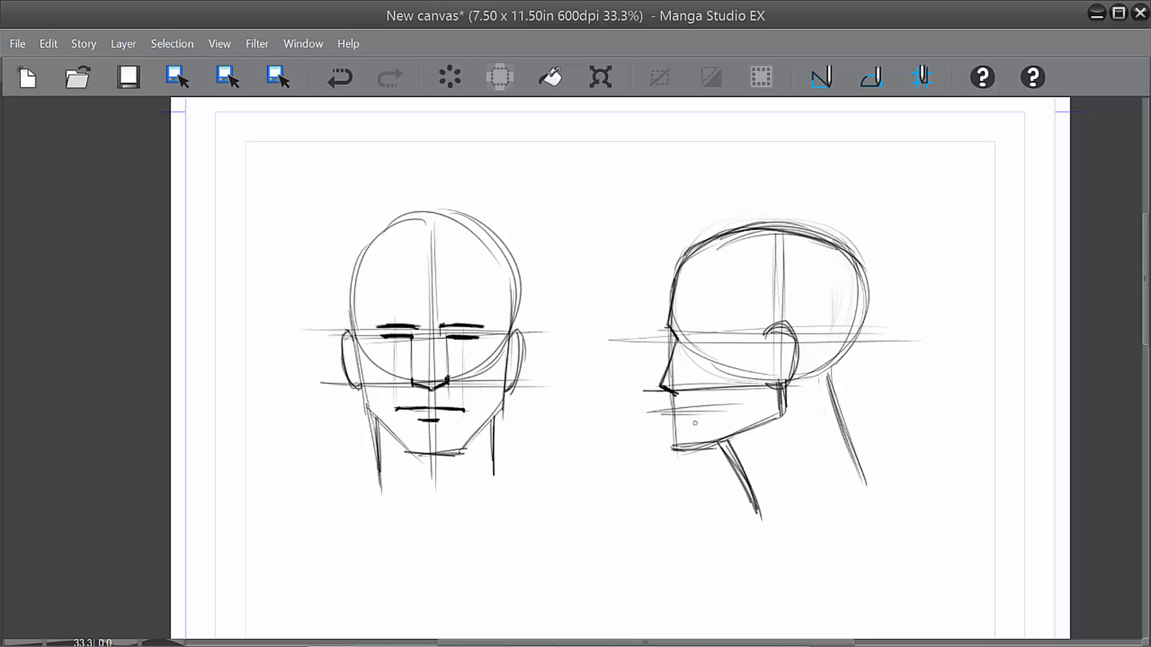
drag(667, 392, 674, 407)
mouse_move(676, 412)
mouse_down()
mouse_move(668, 447)
mouse_move(689, 458)
mouse_move(751, 427)
mouse_move(683, 451)
mouse_move(668, 425)
mouse_move(672, 444)
mouse_up()
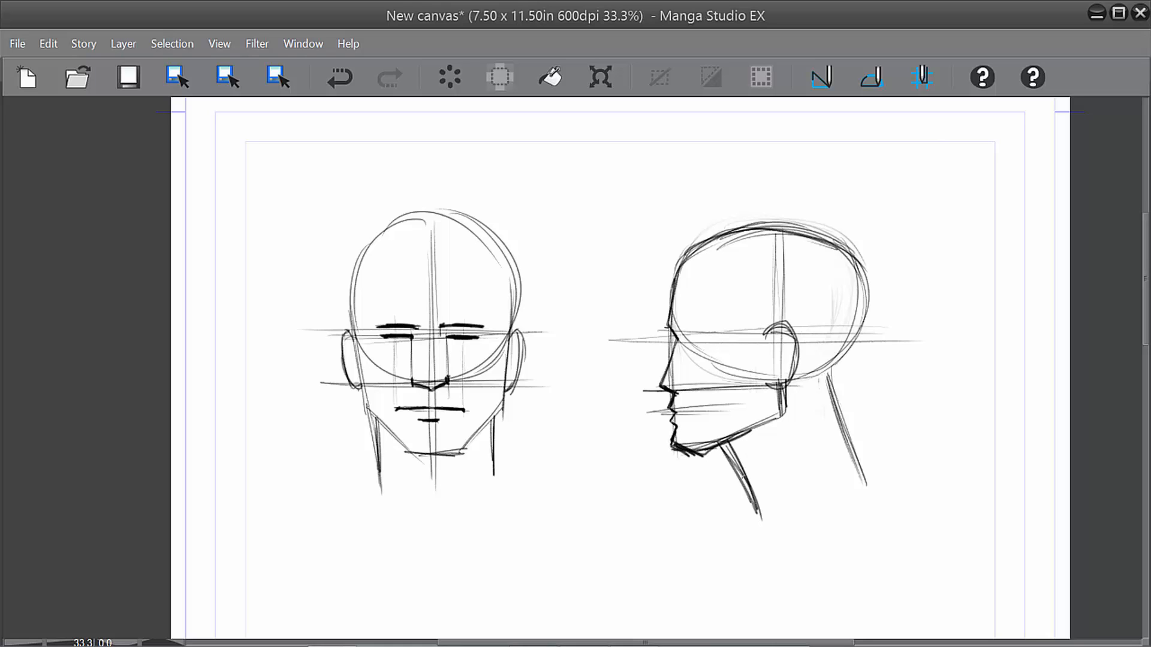
key(ctrl+z)
key(ctrl+z)
key(ctrl+z)
key(ctrl+z)
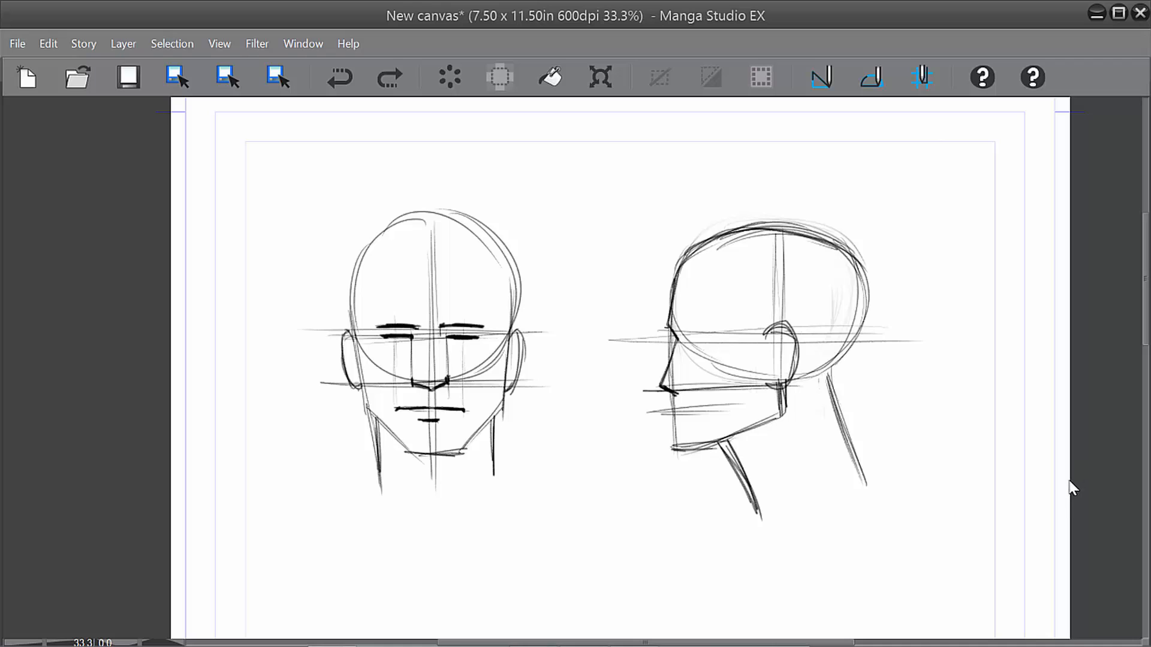
key(ctrl+z)
key(ctrl+z)
Draw the side-view profile from nose through lips to chin, darken the forehead and bridge, and add mouth and nostril lines.
mouse_move(661, 383)
mouse_down()
mouse_move(677, 390)
mouse_move(661, 382)
mouse_move(677, 433)
mouse_move(698, 449)
mouse_up()
mouse_move(677, 422)
mouse_down()
mouse_move(672, 441)
mouse_move(737, 436)
mouse_up()
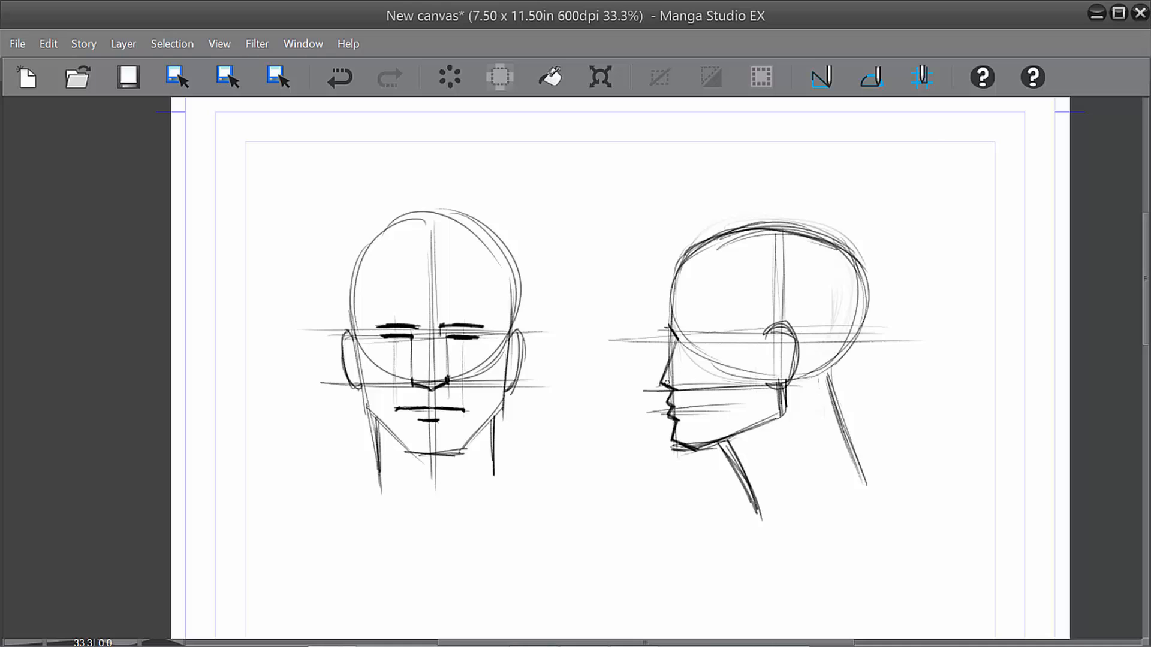
mouse_move(660, 383)
mouse_down()
mouse_move(683, 261)
mouse_move(735, 237)
mouse_up()
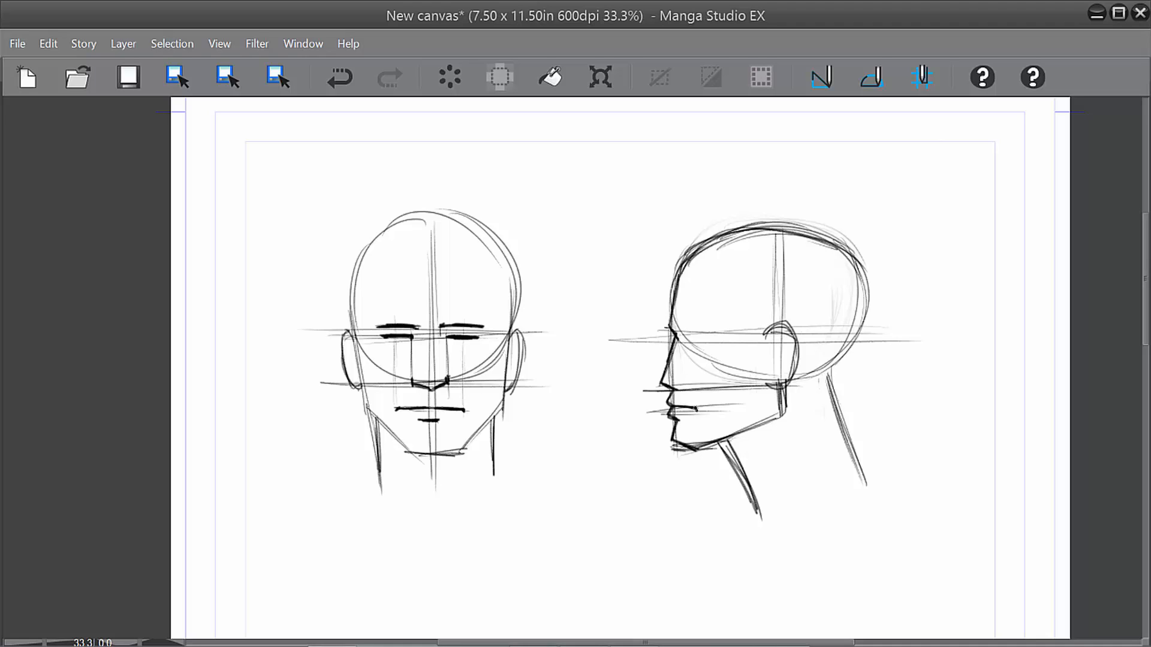
drag(696, 409, 671, 406)
drag(688, 386, 671, 384)
mouse_move(682, 332)
mouse_down()
mouse_move(681, 348)
mouse_move(697, 334)
mouse_move(684, 346)
mouse_up()
drag(696, 419, 697, 309)
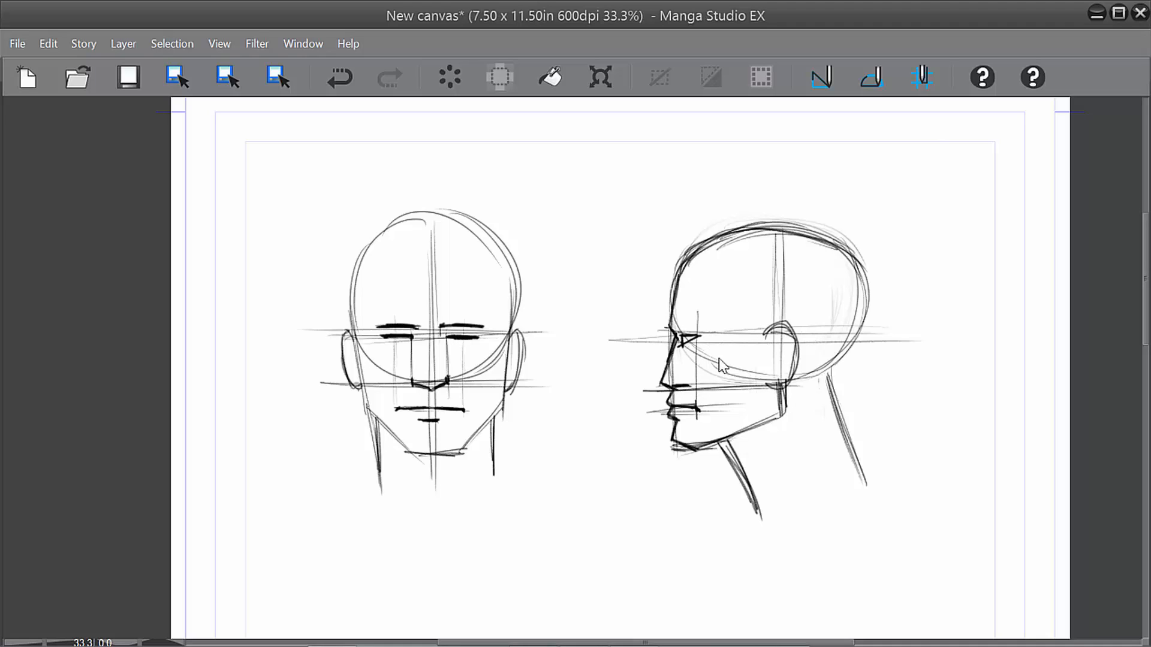
key(ctrl+z)
key(ctrl+z)
Draw a light vertical guide from the side-view mouth corner to the eye line and a wedge-shaped eye there.
drag(690, 408, 700, 411)
drag(696, 327, 696, 407)
mouse_move(694, 339)
mouse_down()
mouse_move(692, 355)
mouse_move(715, 340)
mouse_move(695, 345)
mouse_up()
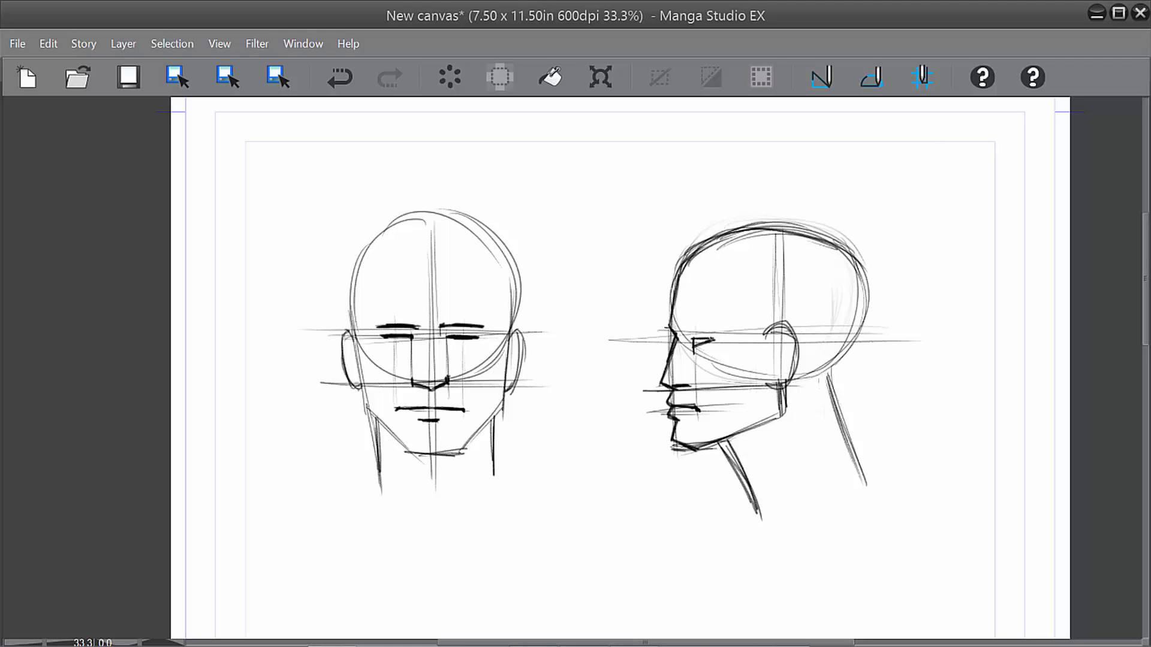
key(ctrl+z)
key(ctrl+z)
mouse_move(697, 347)
mouse_down()
mouse_move(719, 329)
mouse_move(690, 330)
mouse_up()
drag(662, 325, 671, 334)
drag(662, 347, 662, 327)
drag(661, 326, 669, 333)
key(ctrl+z)
mouse_move(418, 329)
mouse_down()
mouse_move(433, 334)
mouse_move(432, 349)
mouse_move(423, 338)
mouse_move(457, 329)
mouse_up()
key(ctrl+z)
key(ctrl+z)
key(ctrl+z)
Draw a thick side-view eyebrow above the eye and darken the back of the skull and both neck lines.
click(689, 329)
drag(688, 329, 722, 328)
mouse_move(854, 254)
mouse_down()
mouse_move(865, 284)
mouse_move(855, 258)
mouse_move(860, 336)
mouse_up()
drag(865, 283, 839, 358)
mouse_move(861, 320)
mouse_down()
mouse_move(831, 371)
mouse_move(866, 483)
mouse_up()
mouse_move(832, 375)
mouse_down()
mouse_move(864, 292)
mouse_move(854, 254)
mouse_move(829, 247)
mouse_up()
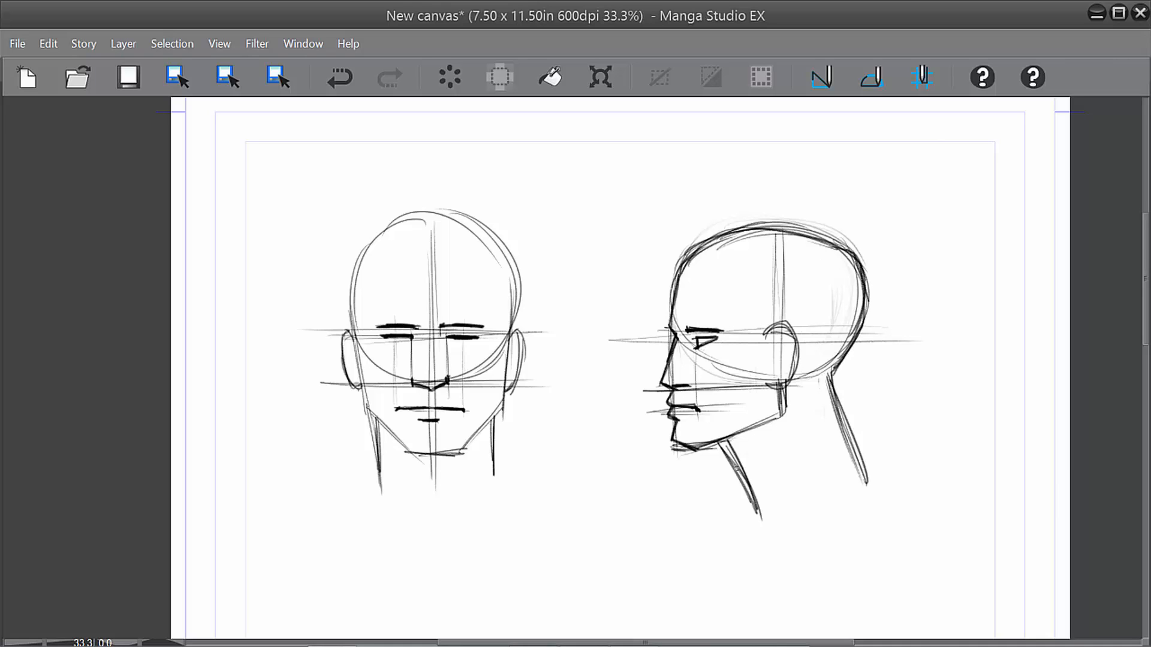
drag(722, 443, 762, 525)
Darken both sides of the front-view face from the eye line down to the jaw.
drag(356, 354, 371, 418)
drag(362, 370, 354, 334)
mouse_move(504, 333)
mouse_down()
mouse_move(499, 412)
mouse_move(435, 454)
mouse_up()
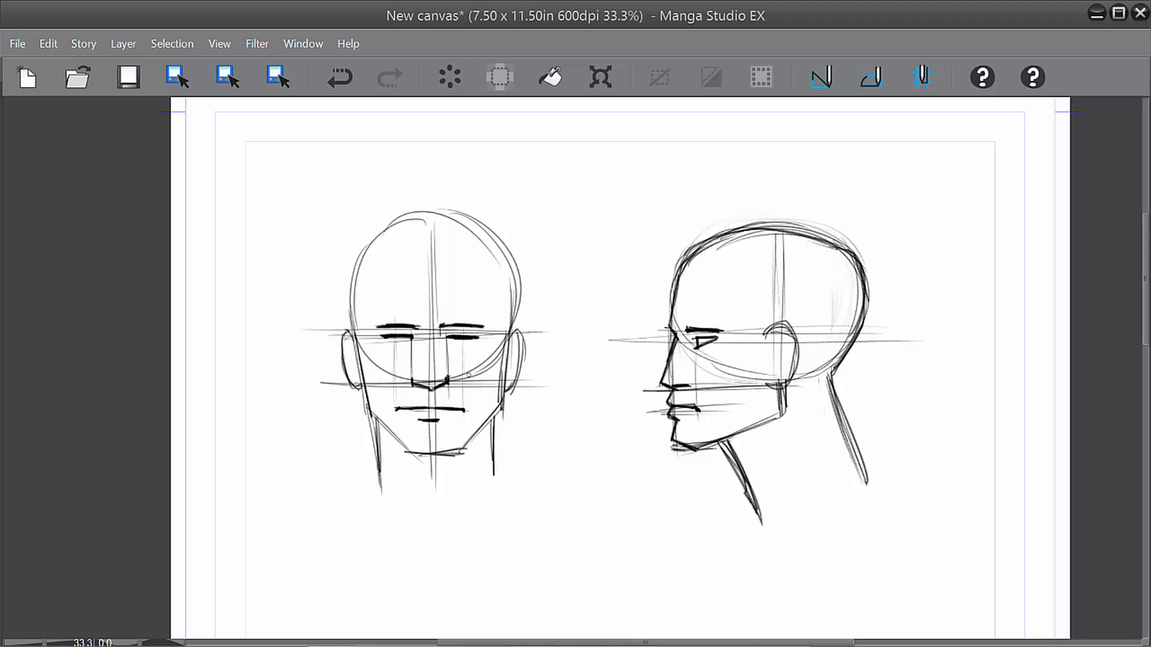
Mark short, slanted cheekbones in both views and draw front-view cheek lines from them down toward the chin.
drag(489, 382, 484, 342)
key(ctrl+z)
mouse_move(489, 364)
mouse_down()
mouse_move(480, 375)
mouse_move(493, 364)
mouse_up()
drag(371, 363, 379, 367)
drag(736, 377, 726, 379)
mouse_move(486, 370)
mouse_down()
mouse_move(468, 449)
mouse_move(483, 373)
mouse_up()
drag(386, 376, 398, 441)
drag(391, 401, 383, 375)
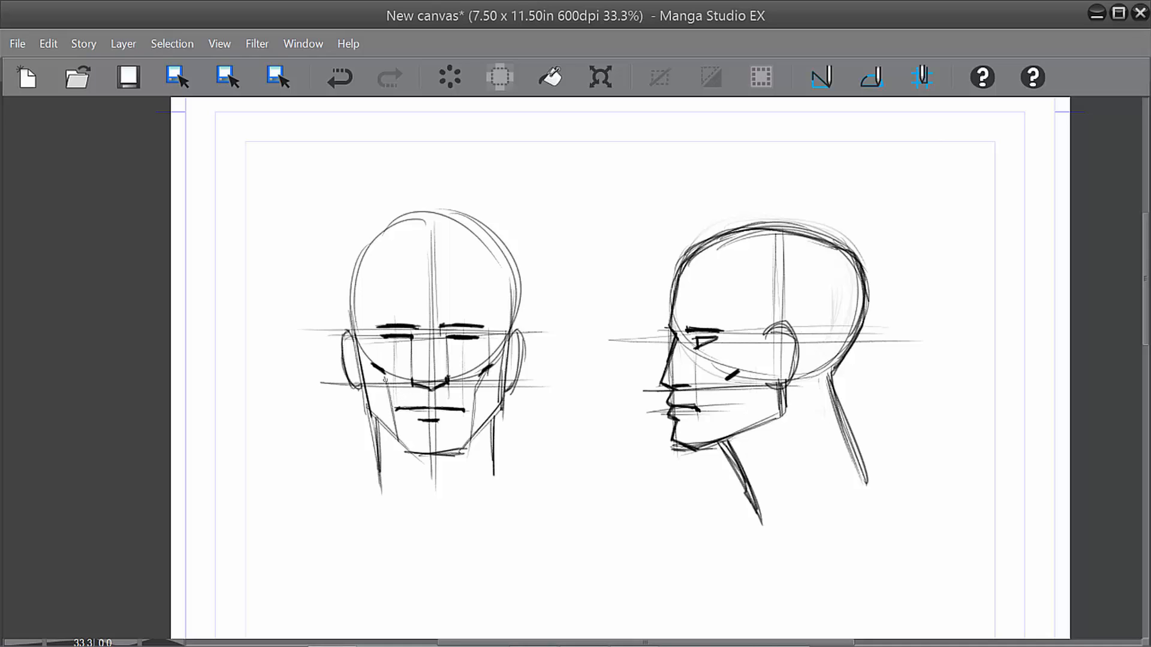
Draw plane lines from the cheekbones up to brow level in both views, and down to the jaw in the side view.
mouse_move(368, 330)
mouse_down()
mouse_move(372, 360)
mouse_move(373, 317)
mouse_up()
drag(492, 326, 479, 387)
mouse_move(716, 403)
mouse_down()
mouse_move(708, 437)
mouse_move(732, 366)
mouse_move(725, 328)
mouse_move(730, 350)
mouse_up()
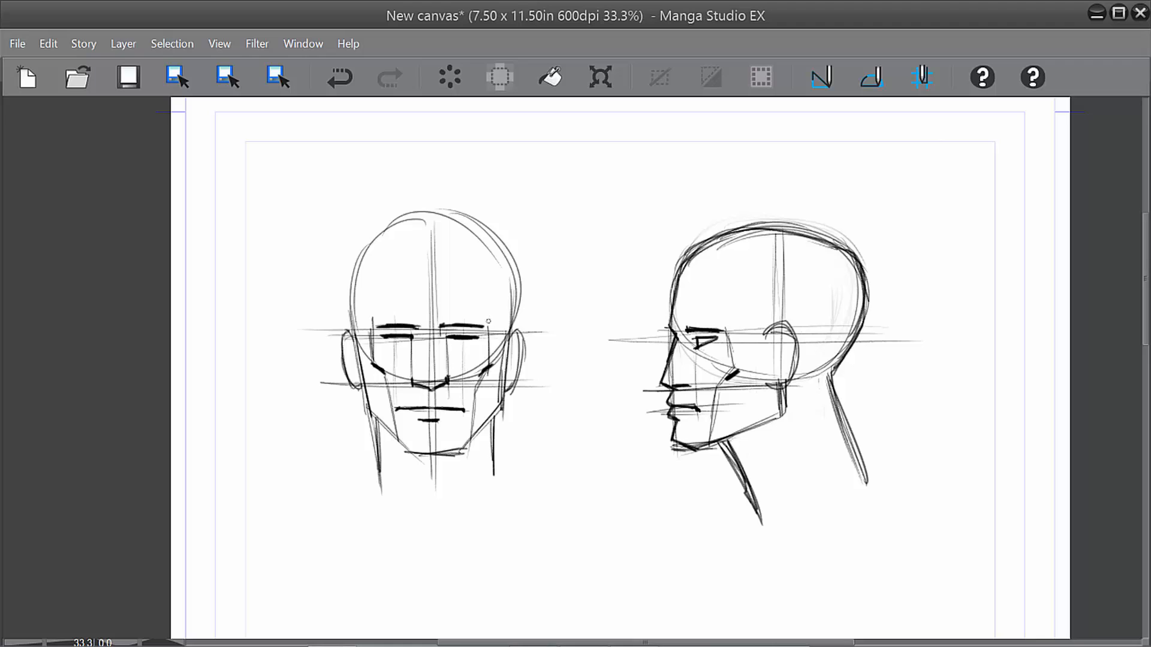
Draw temple lines up both sides of the front-view forehead and an arched temple line across the side-view skull.
mouse_move(488, 321)
mouse_down()
mouse_move(497, 260)
mouse_move(503, 321)
mouse_move(503, 272)
mouse_move(491, 303)
mouse_up()
drag(500, 262, 498, 326)
key(ctrl+z)
key(ctrl+z)
mouse_move(489, 320)
mouse_down()
mouse_move(502, 270)
mouse_move(491, 320)
mouse_move(490, 290)
mouse_up()
mouse_move(373, 324)
mouse_down()
mouse_move(368, 283)
mouse_move(371, 320)
mouse_up()
mouse_move(722, 325)
mouse_down()
mouse_move(738, 279)
mouse_move(782, 266)
mouse_move(825, 277)
mouse_up()
drag(748, 276, 828, 282)
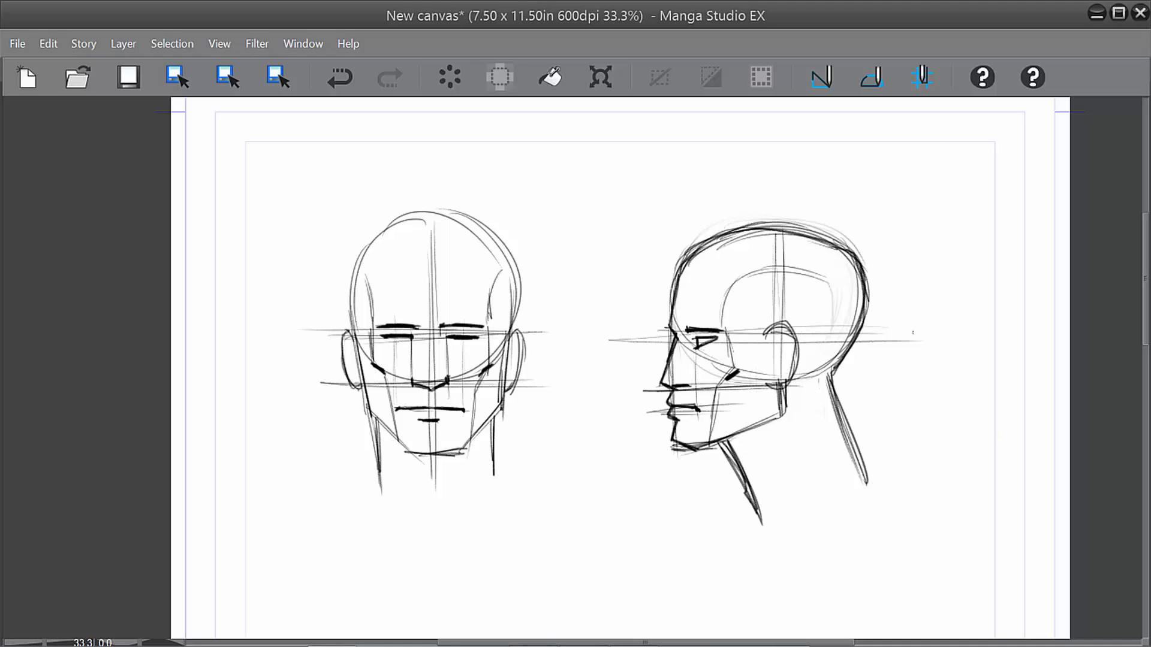
Draw the neck muscle lines slanting down from behind the jaw toward the base of the throat in both views.
mouse_move(769, 335)
mouse_down()
mouse_move(790, 329)
mouse_move(762, 519)
mouse_up()
drag(781, 410, 769, 502)
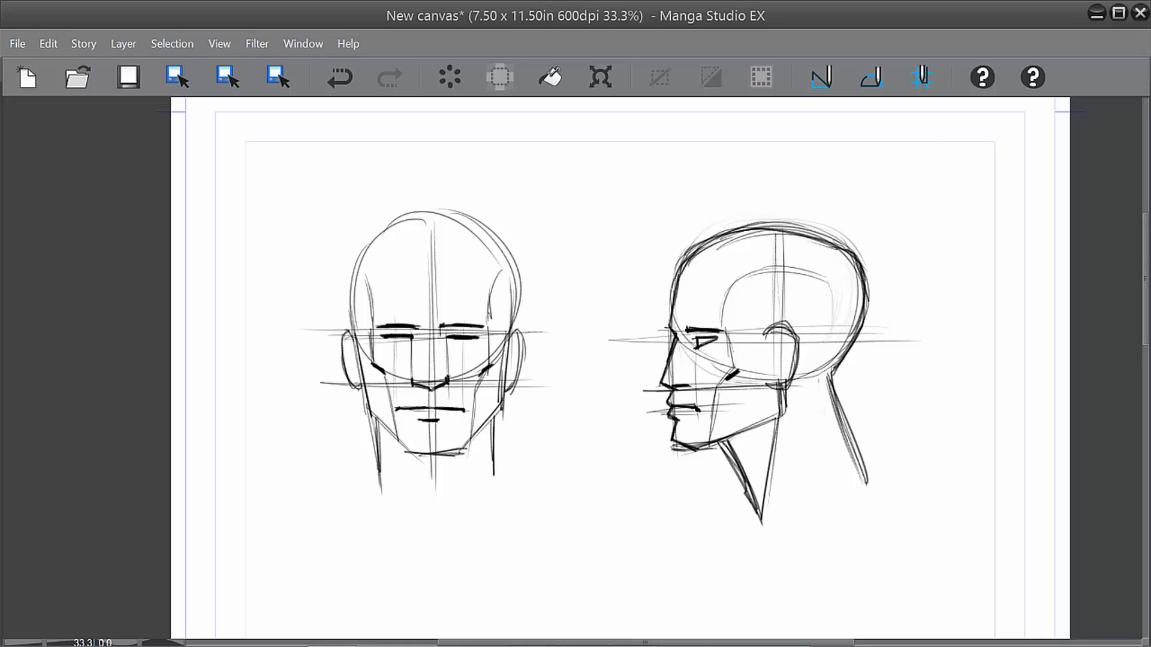
drag(375, 418, 416, 519)
drag(501, 407, 472, 495)
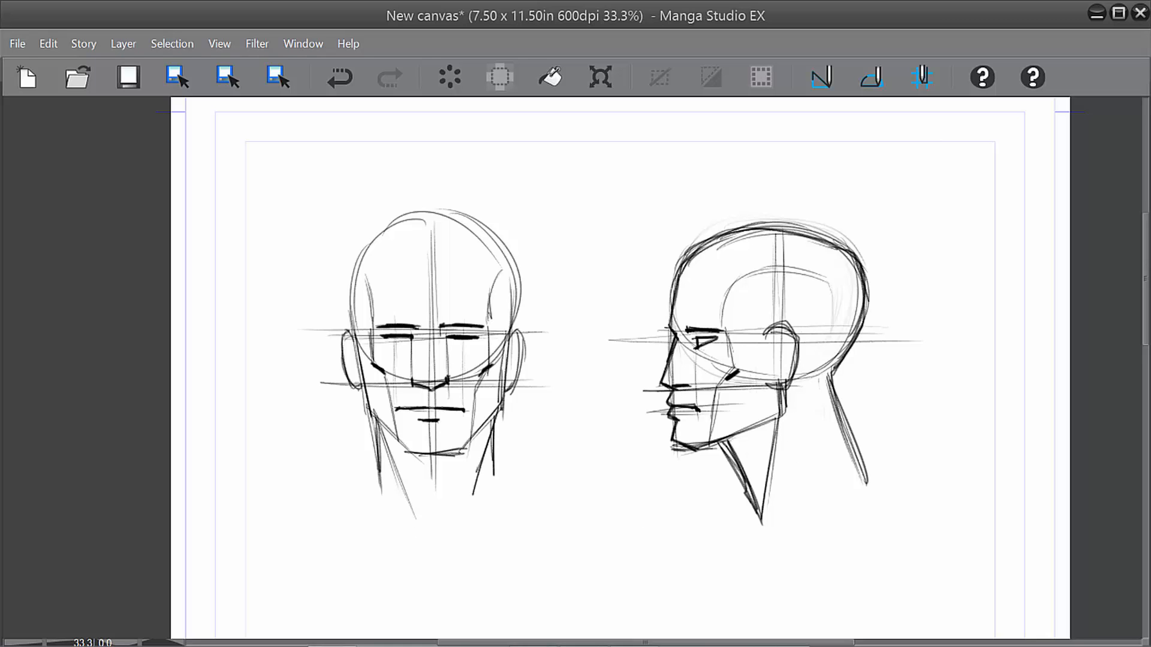
Fill in the side-view eye and redraw the front-view cranium with a rounder, darker outline.
drag(937, 449, 917, 447)
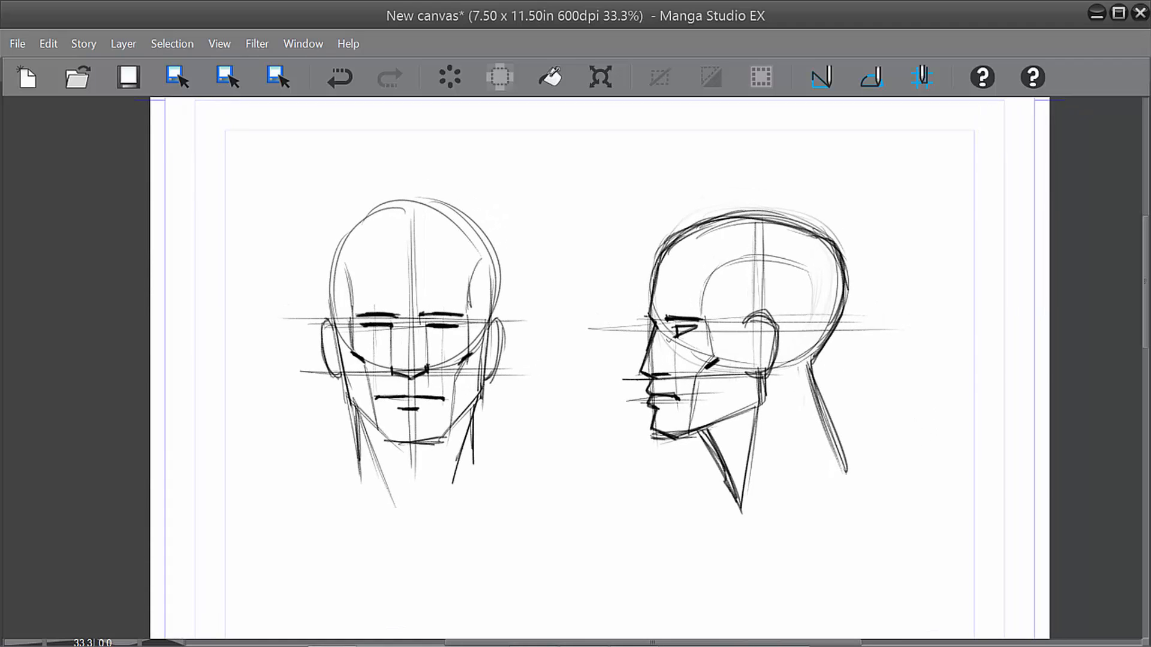
drag(677, 331, 688, 329)
drag(864, 420, 867, 379)
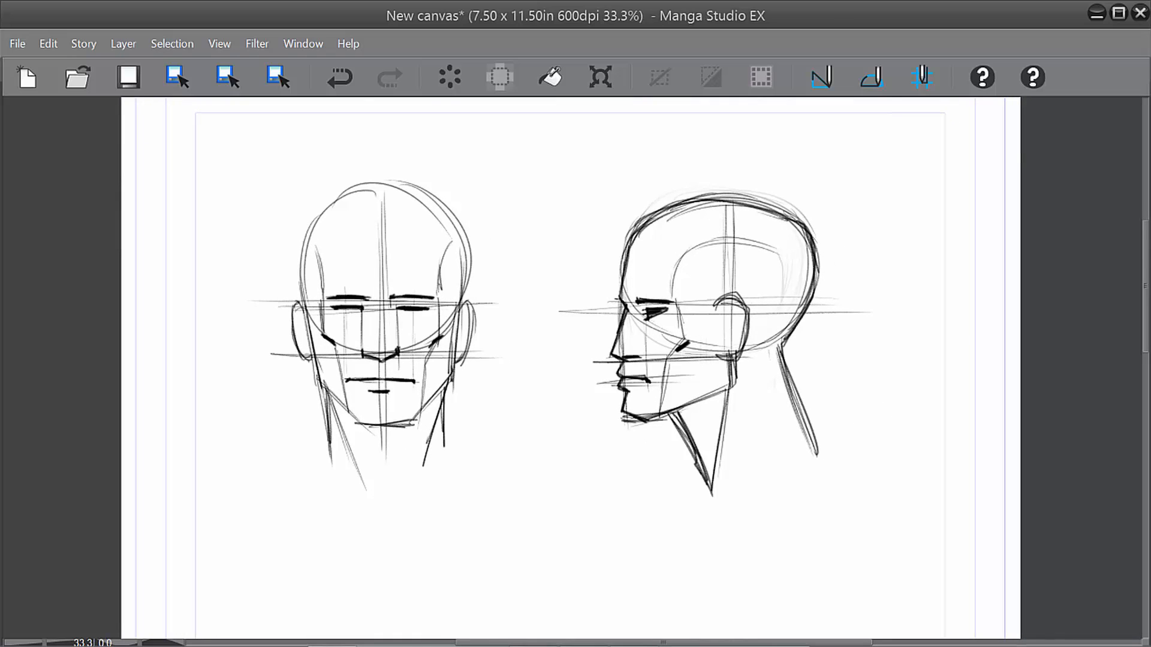
mouse_move(305, 307)
mouse_down()
mouse_move(303, 258)
mouse_move(344, 196)
mouse_move(392, 191)
mouse_move(438, 210)
mouse_up()
mouse_move(376, 188)
mouse_down()
mouse_move(458, 228)
mouse_move(460, 319)
mouse_up()
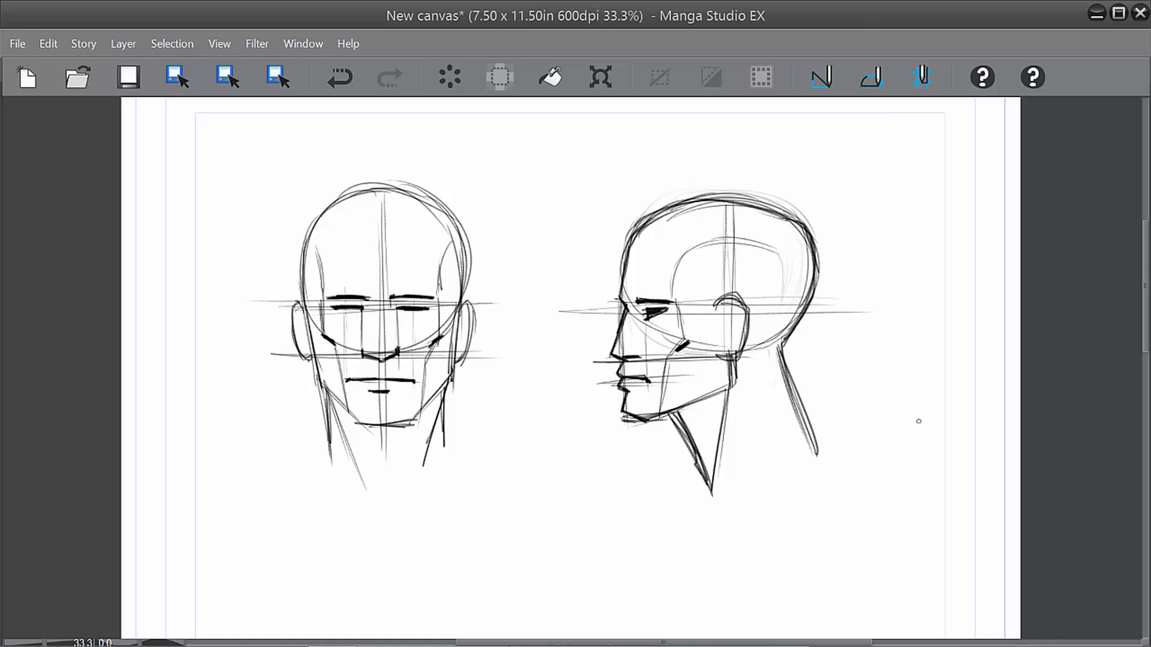
Draw a large loose circle below the front-view head as the skull of a third head.
key(space)
mouse_move(860, 470)
mouse_down()
mouse_move(824, 437)
mouse_move(860, 493)
mouse_move(858, 465)
mouse_move(853, 483)
mouse_move(847, 462)
mouse_move(852, 521)
mouse_move(850, 477)
mouse_up()
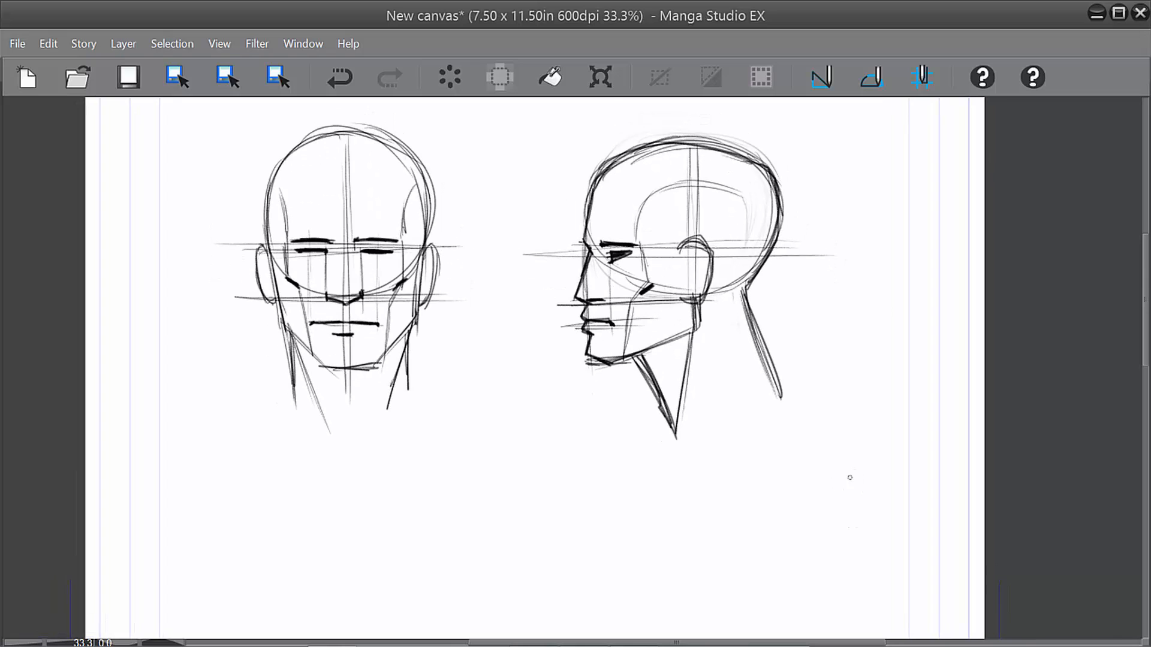
scroll(847, 477, down, 1)
drag(778, 502, 700, 418)
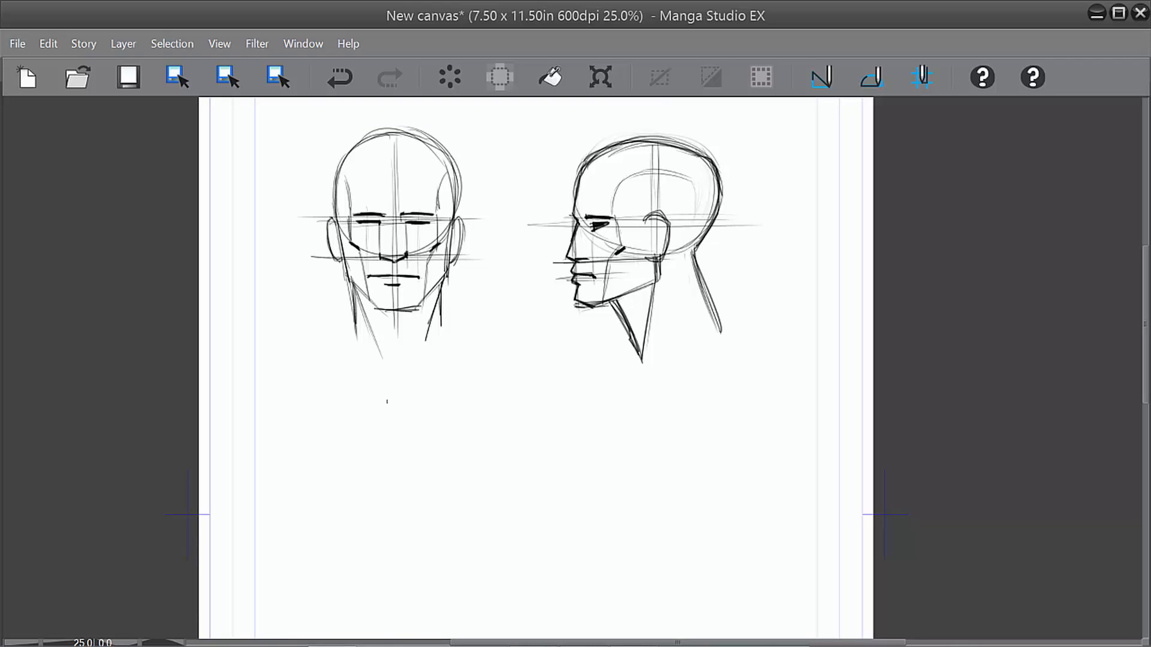
mouse_move(390, 386)
mouse_down()
mouse_move(347, 413)
mouse_move(449, 440)
mouse_move(344, 467)
mouse_move(407, 379)
mouse_move(354, 397)
mouse_move(371, 494)
mouse_move(447, 455)
mouse_move(453, 424)
mouse_move(405, 492)
mouse_move(399, 387)
mouse_move(460, 416)
mouse_move(473, 446)
mouse_move(478, 425)
mouse_up()
mouse_move(454, 388)
mouse_down()
mouse_move(468, 420)
mouse_move(437, 480)
mouse_up()
drag(465, 436, 441, 487)
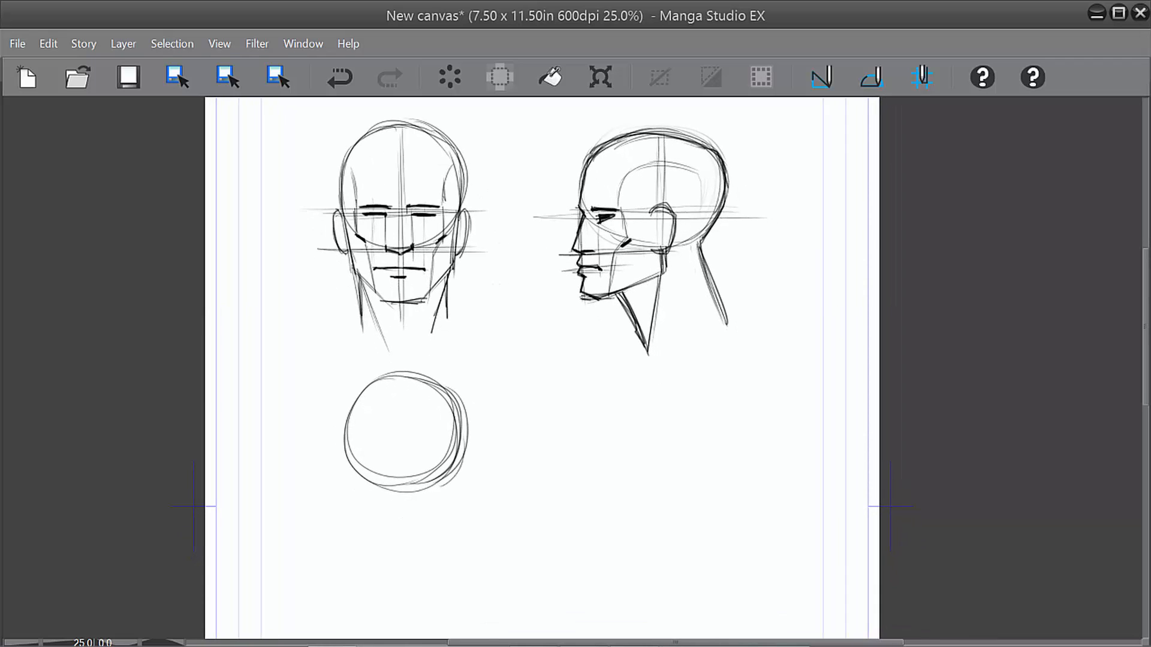
scroll(439, 349, up, 1)
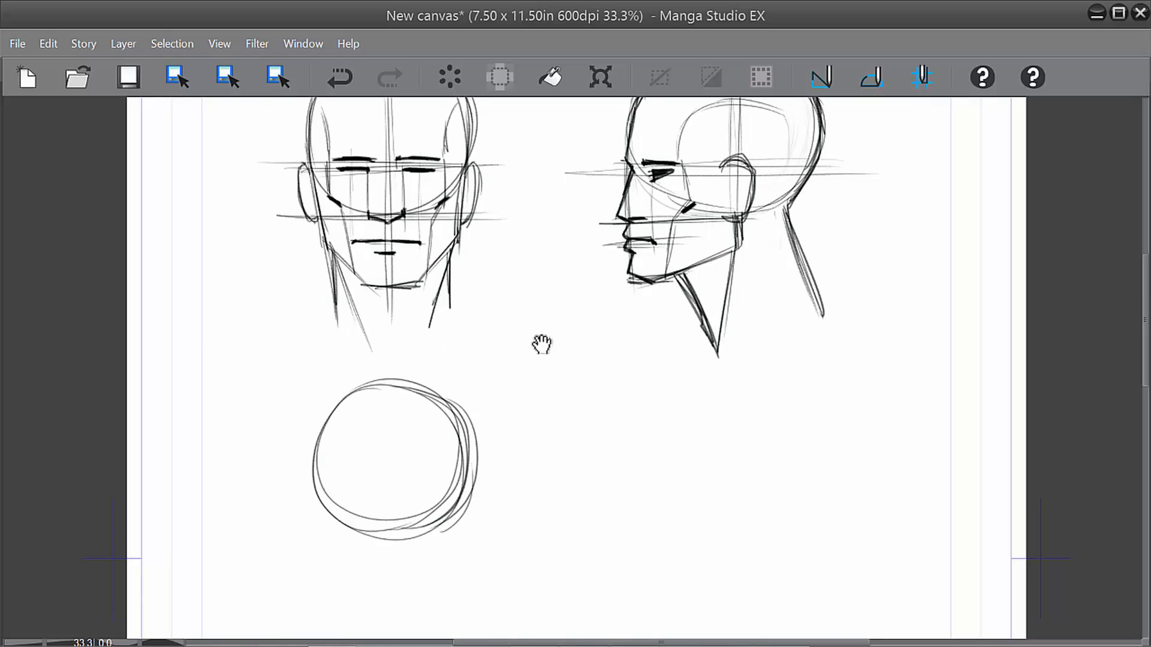
mouse_move(542, 344)
mouse_down()
mouse_move(557, 396)
mouse_move(552, 359)
mouse_up()
mouse_move(351, 380)
mouse_down()
mouse_move(189, 362)
mouse_move(240, 376)
mouse_move(234, 404)
mouse_up()
key(ctrl+z)
key(ctrl+z)
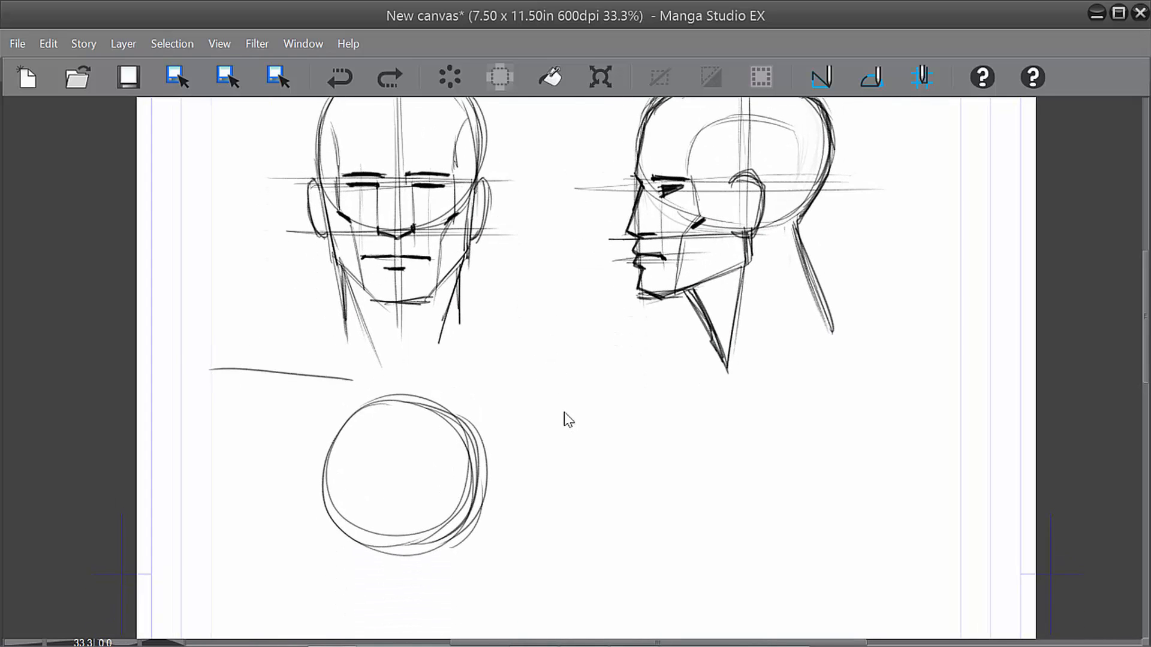
drag(520, 370, 531, 455)
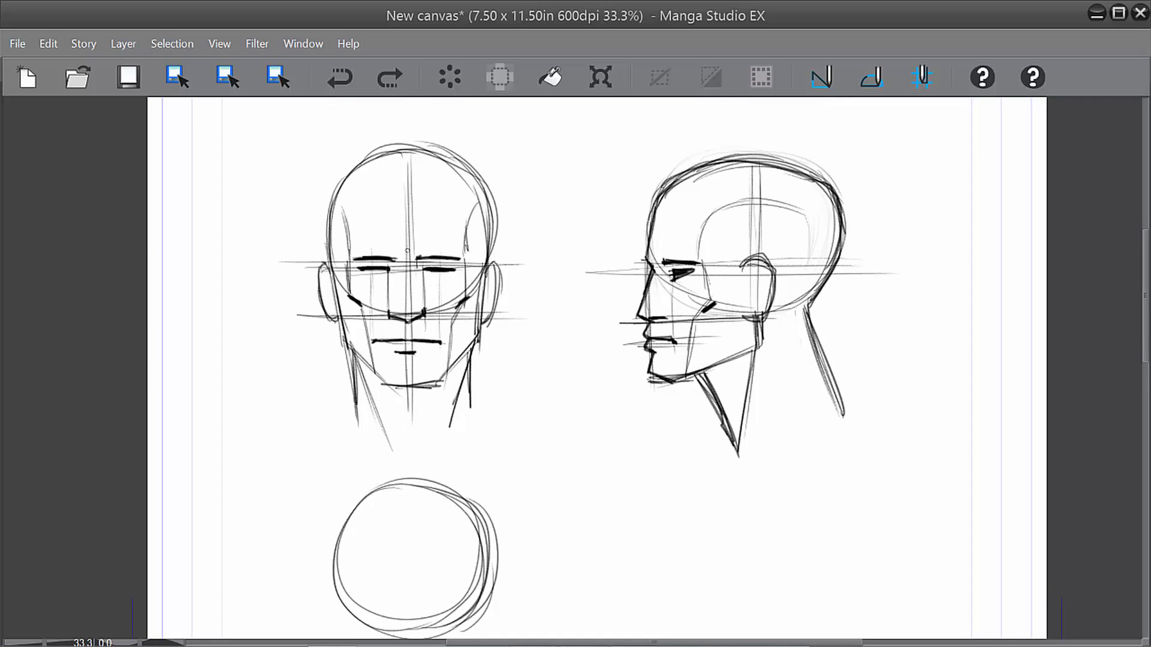
drag(409, 247, 381, 248)
key(ctrl+z)
drag(488, 423, 476, 267)
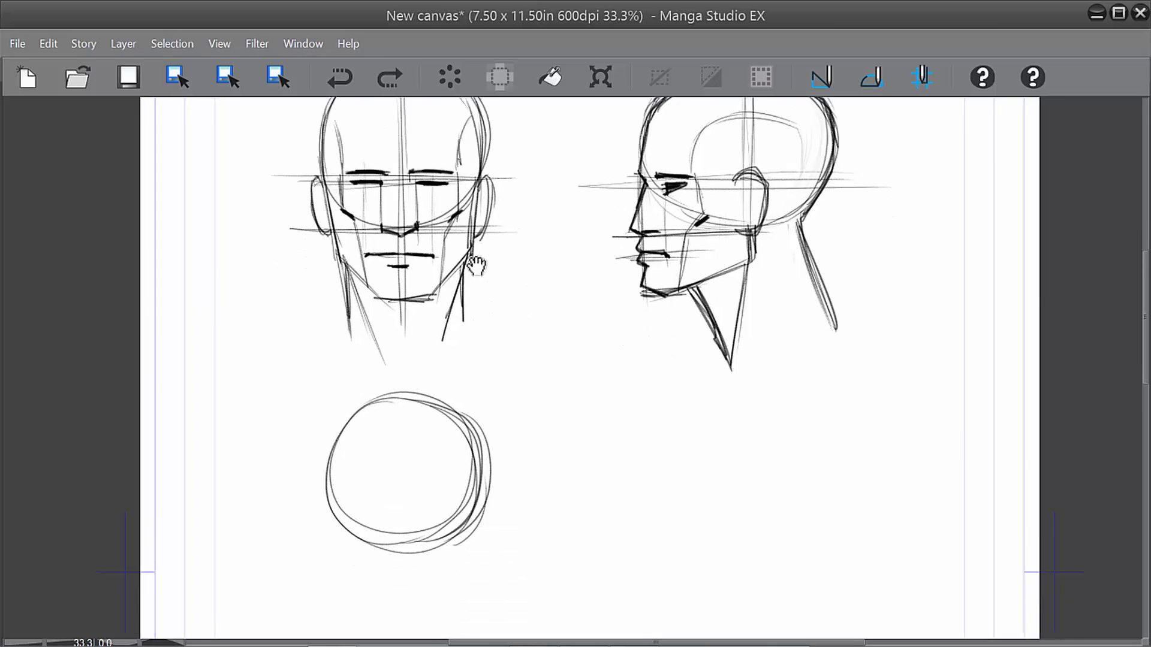
Draw a curved face centre line left of the new circle's middle, from its top to well below the circle.
mouse_move(394, 332)
mouse_down()
mouse_move(370, 372)
mouse_move(374, 451)
mouse_up()
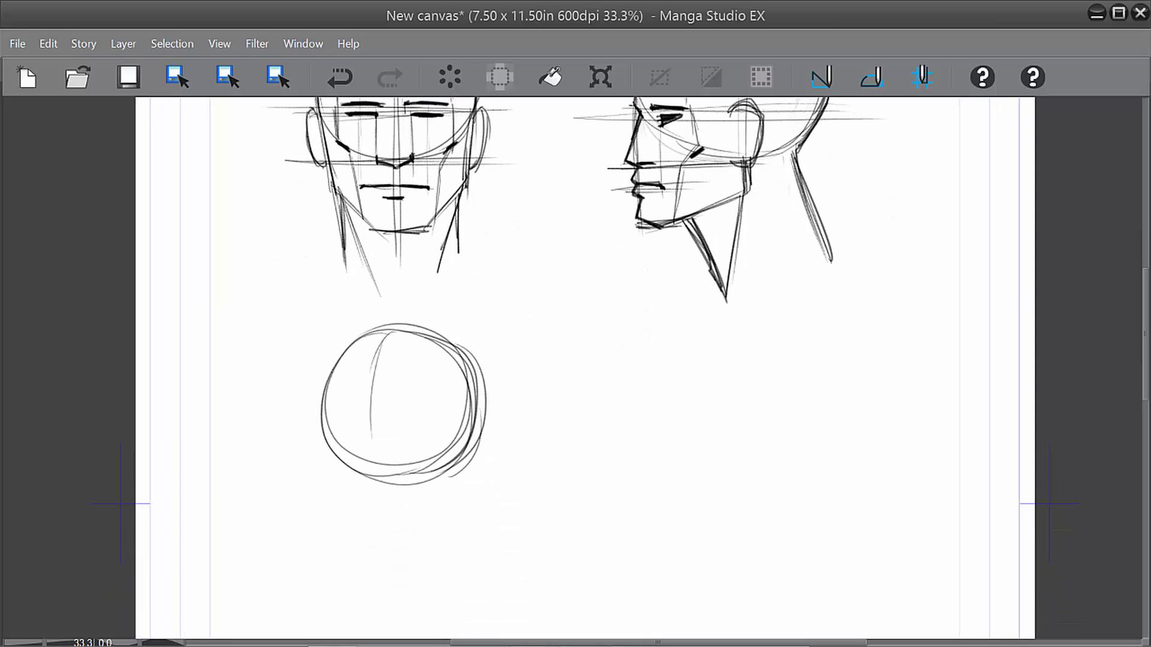
drag(395, 325, 401, 504)
key(ctrl+z)
drag(367, 376, 365, 460)
drag(362, 404, 368, 468)
drag(374, 349, 362, 404)
drag(387, 331, 365, 481)
drag(365, 395, 367, 493)
drag(368, 430, 365, 564)
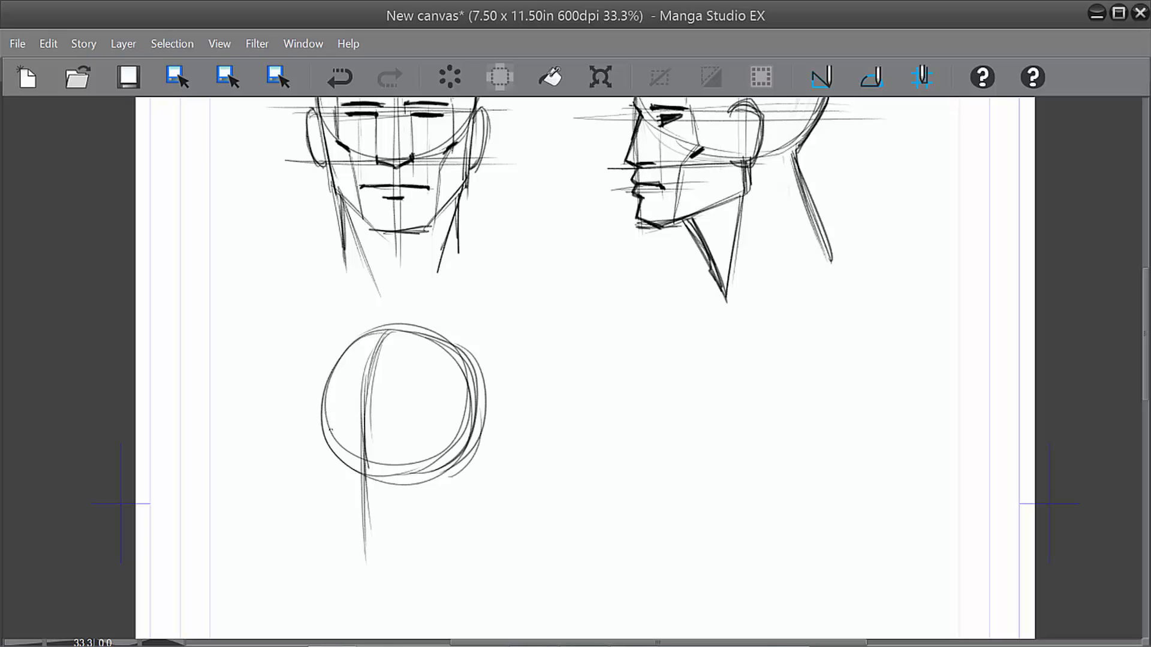
Draw the far side of the face as a slanted line down from the new circle's left edge.
drag(327, 424, 337, 534)
drag(326, 446, 340, 534)
drag(324, 427, 339, 543)
drag(523, 342, 514, 452)
drag(464, 243, 418, 246)
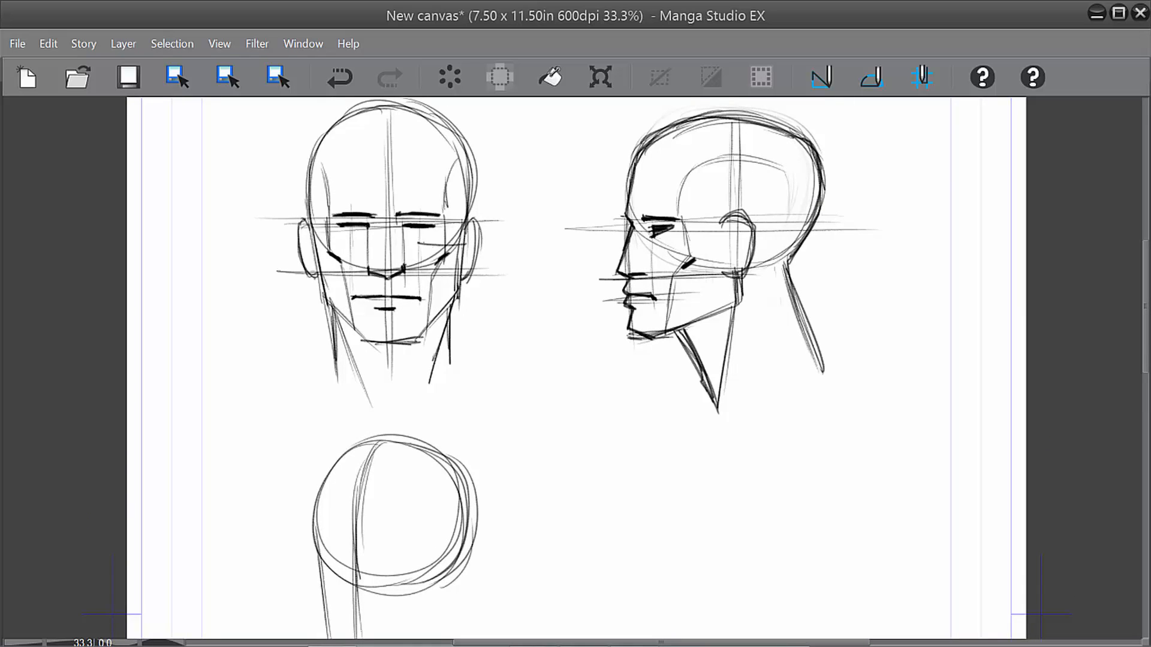
key(ctrl+z)
drag(653, 361, 641, 400)
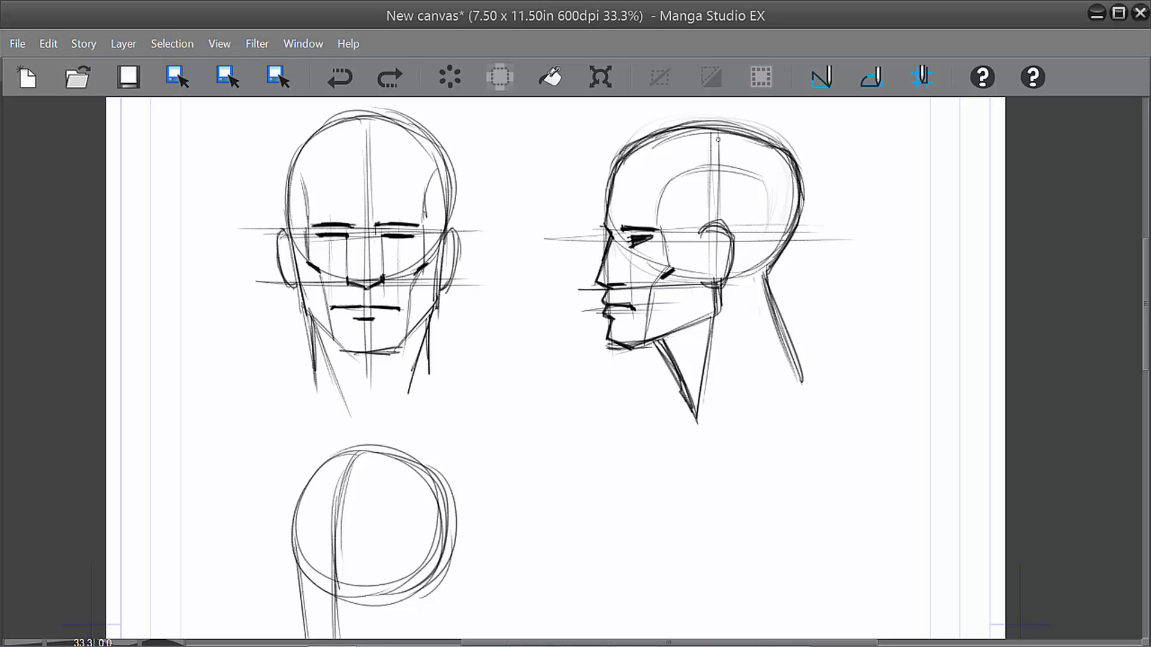
drag(710, 338, 711, 308)
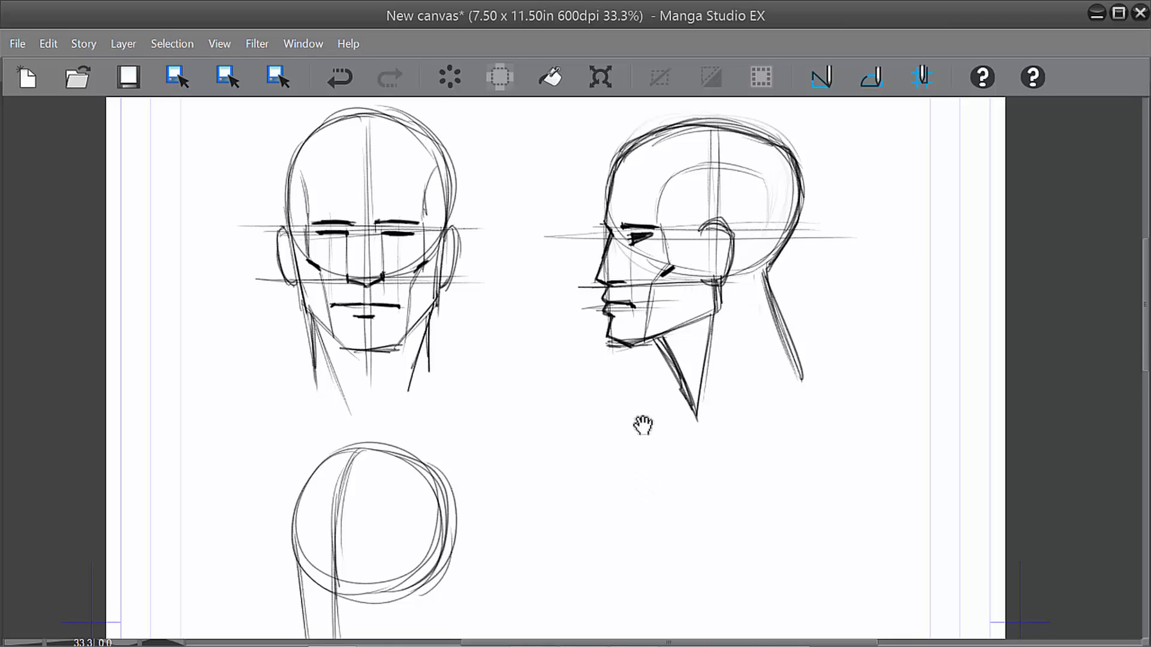
drag(631, 419, 648, 311)
drag(384, 345, 391, 527)
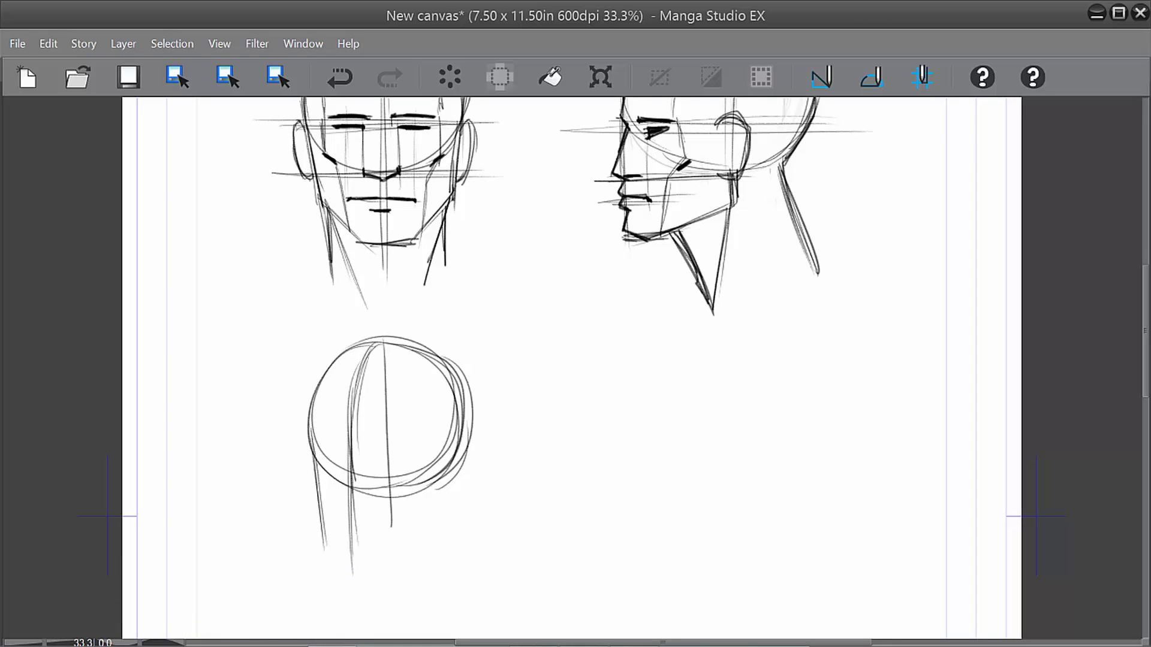
drag(425, 354, 429, 508)
key(ctrl+z)
key(ctrl+z)
Mark the third head's ear with a small arc, then outline the jaw from there to a flat chin and up the far side.
drag(432, 428, 429, 490)
drag(439, 443, 437, 497)
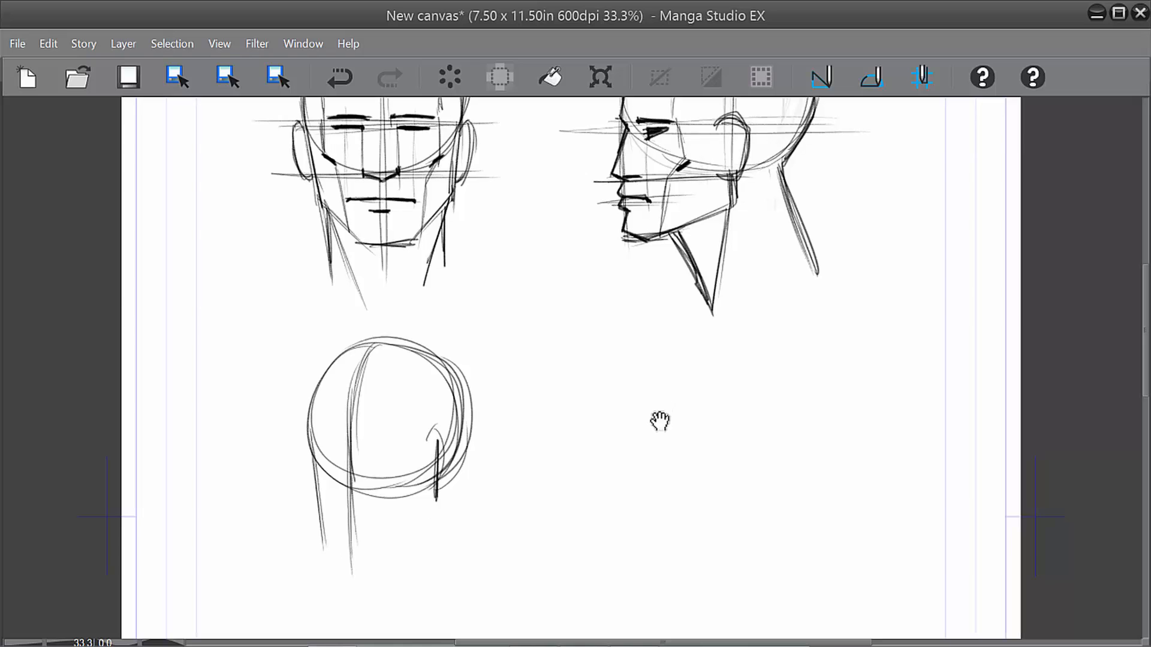
drag(658, 419, 632, 467)
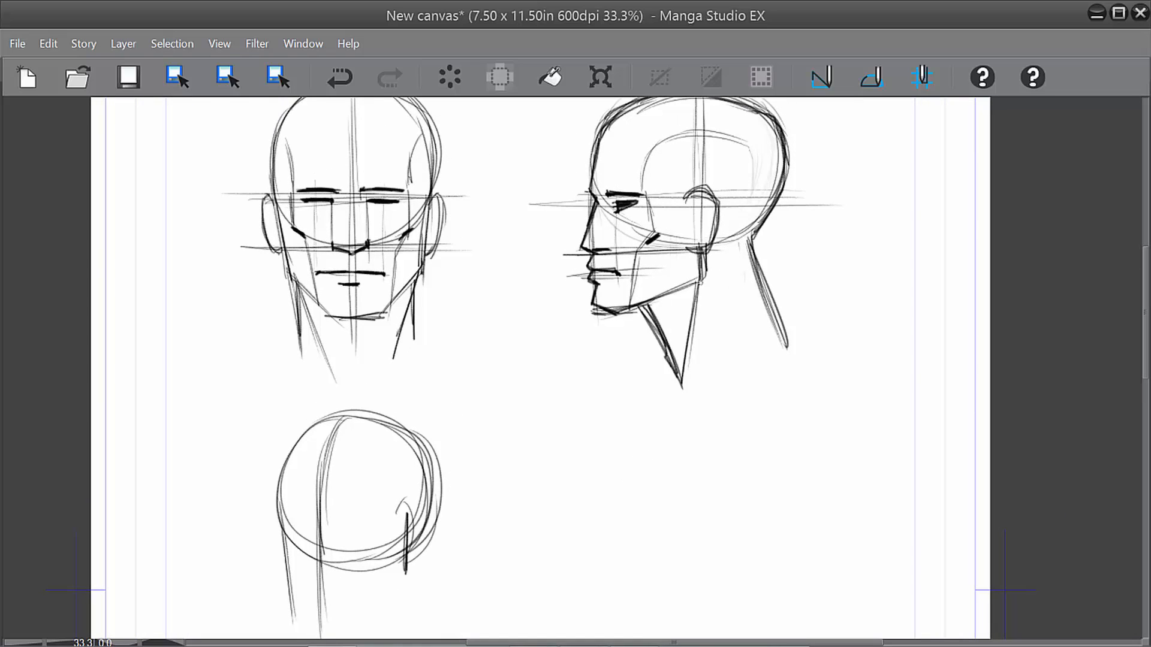
mouse_move(560, 493)
mouse_down()
mouse_move(555, 412)
mouse_move(570, 426)
mouse_move(582, 372)
mouse_up()
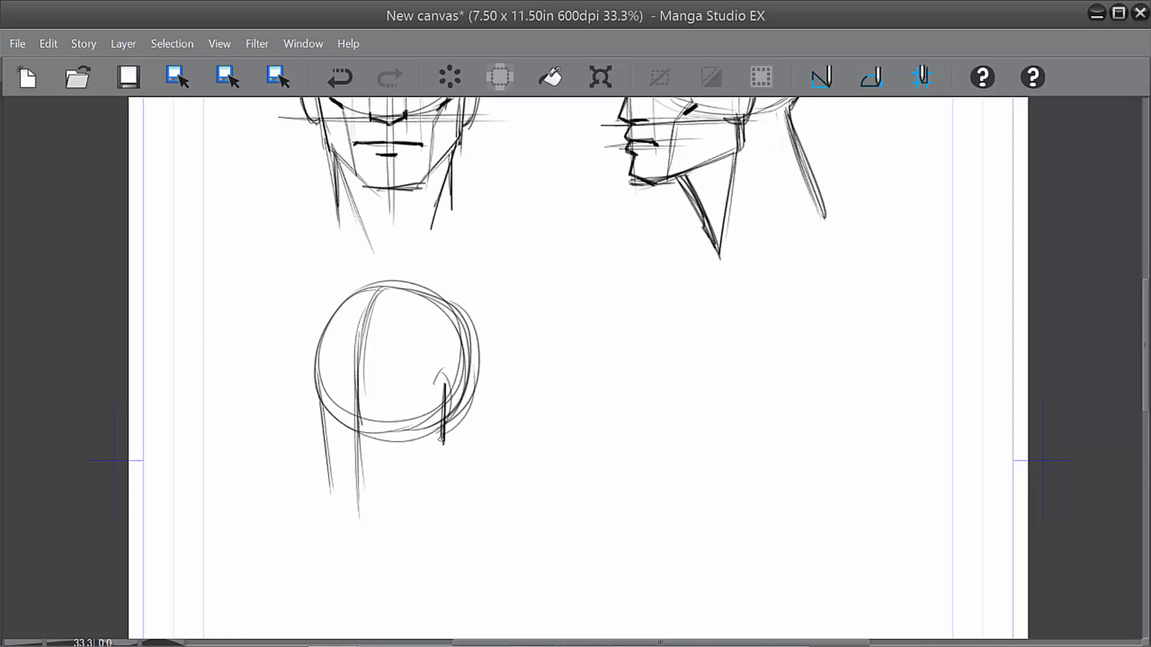
mouse_move(441, 440)
mouse_down()
mouse_move(397, 514)
mouse_move(380, 496)
mouse_move(440, 450)
mouse_move(442, 424)
mouse_move(376, 501)
mouse_move(327, 425)
mouse_move(340, 498)
mouse_up()
mouse_move(317, 377)
mouse_down()
mouse_move(341, 491)
mouse_move(314, 354)
mouse_move(336, 489)
mouse_move(380, 503)
mouse_move(335, 480)
mouse_move(341, 495)
mouse_move(465, 451)
mouse_up()
mouse_move(374, 294)
mouse_down()
mouse_move(292, 314)
mouse_move(273, 394)
mouse_move(334, 507)
mouse_up()
key(ctrl+z)
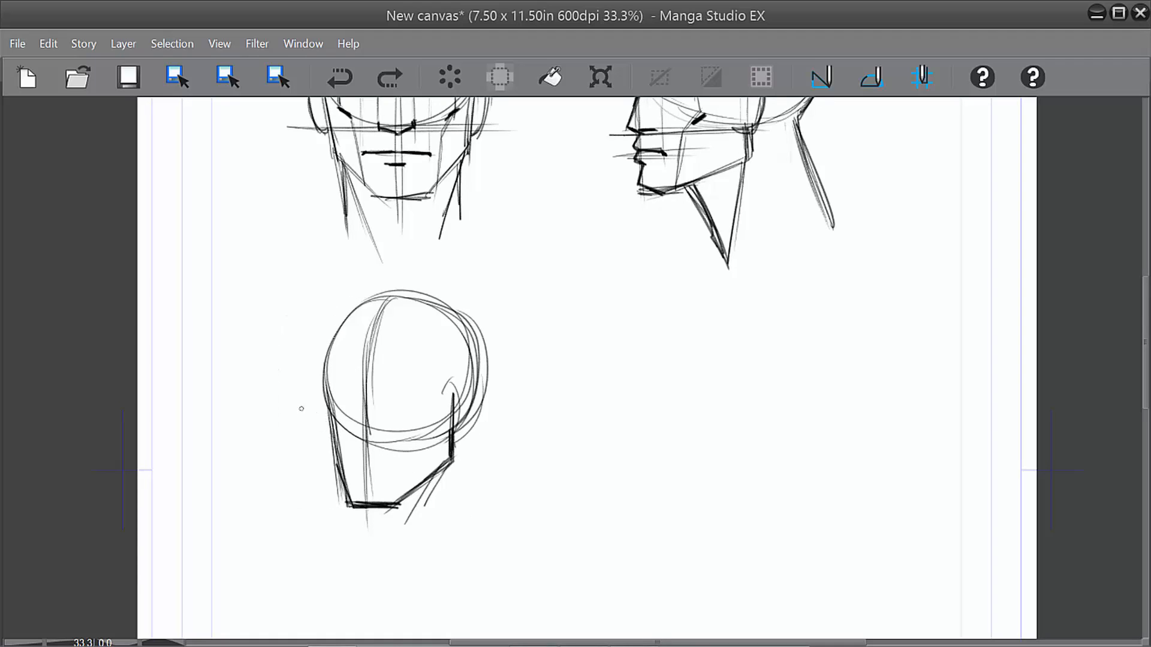
Draw horizontal eye, nose and mouth guide lines across the third head and reinforce the eye line over the face.
drag(300, 410, 480, 401)
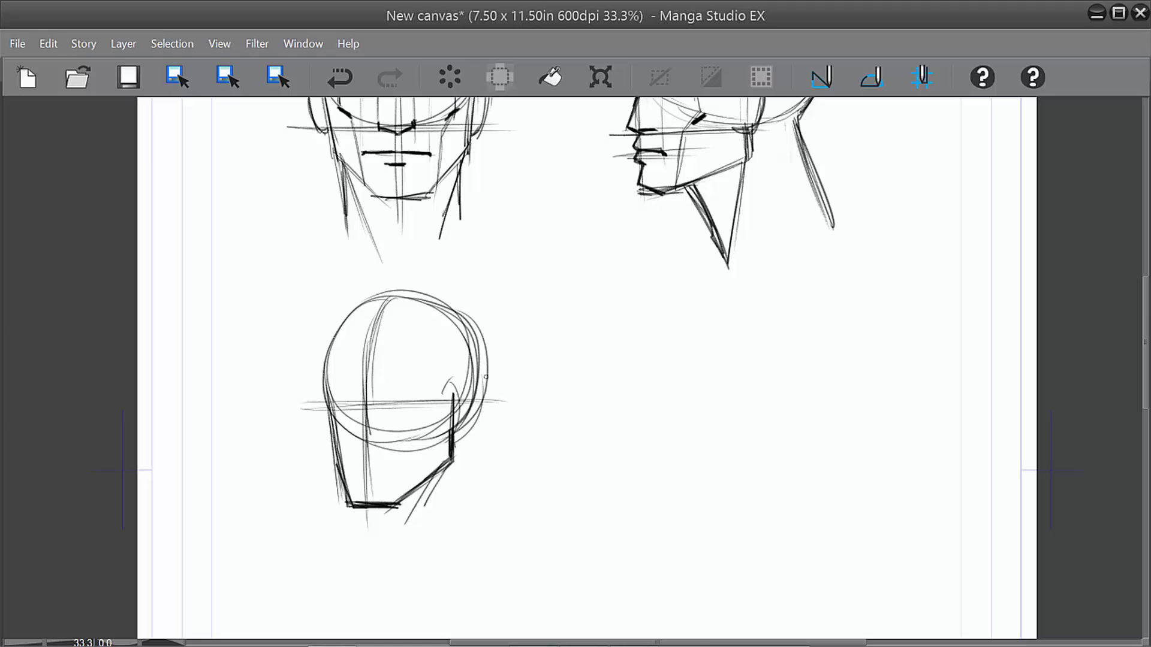
mouse_move(356, 450)
mouse_down()
mouse_move(412, 456)
mouse_move(371, 469)
mouse_move(391, 473)
mouse_move(361, 467)
mouse_move(389, 468)
mouse_up()
key(ctrl+z)
drag(627, 419, 584, 572)
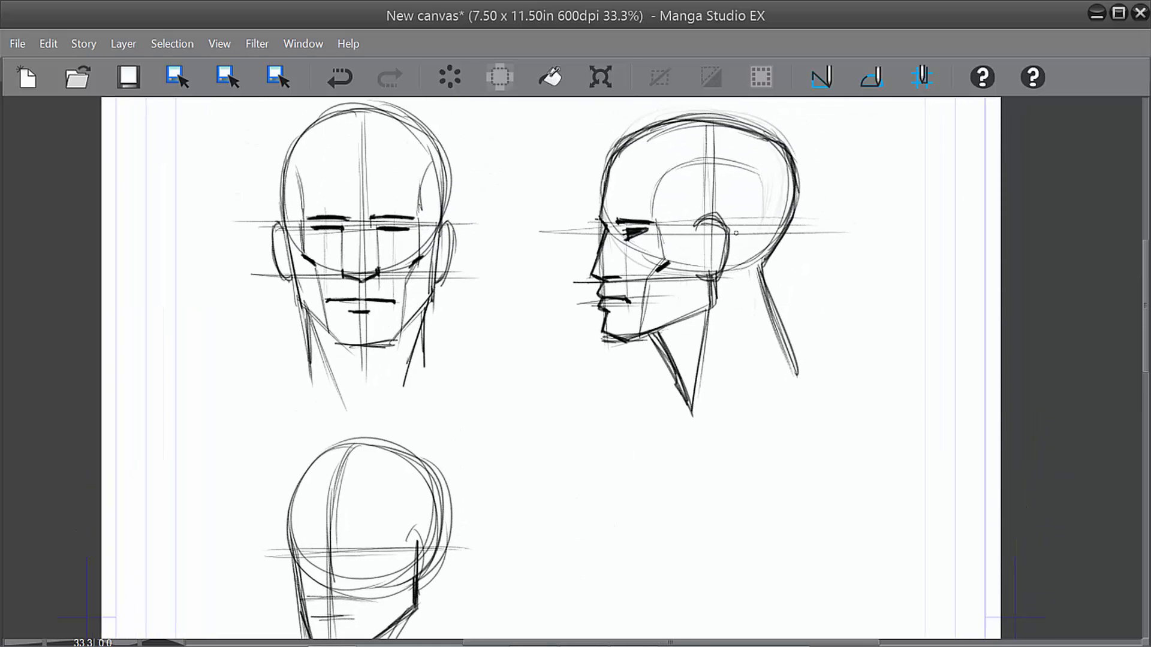
drag(610, 439, 645, 346)
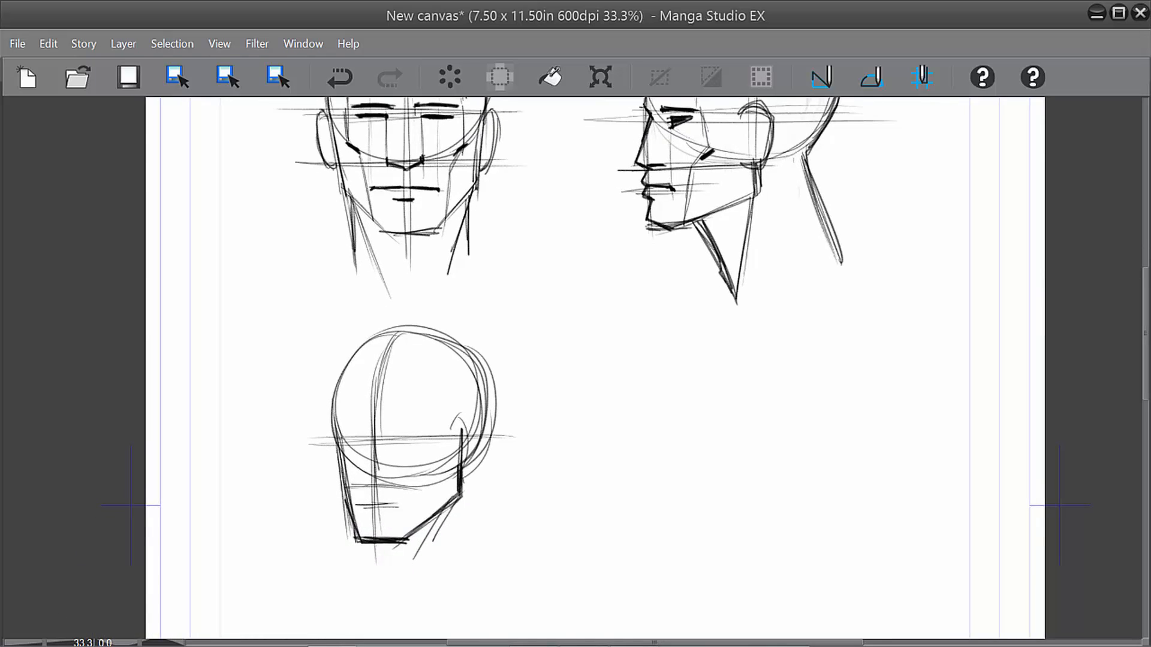
drag(339, 438, 405, 441)
drag(527, 367, 503, 482)
drag(450, 170, 417, 345)
key(ctrl+z)
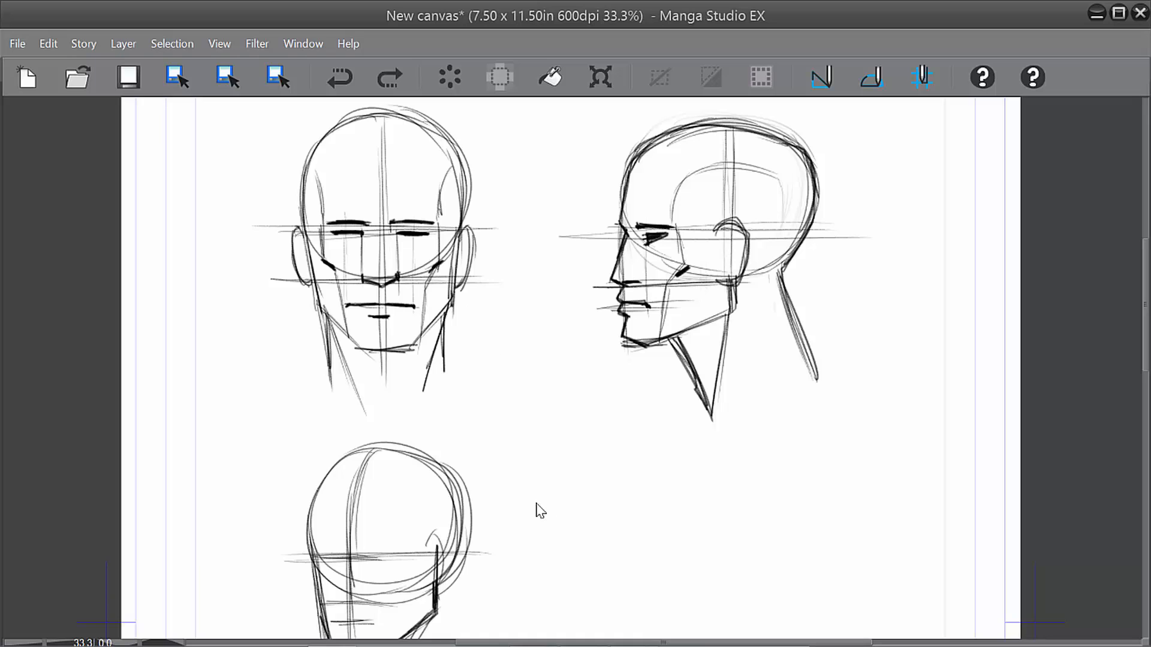
drag(524, 524, 518, 511)
mouse_move(703, 159)
mouse_down()
mouse_move(667, 197)
mouse_move(655, 331)
mouse_up()
key(ctrl+z)
Draw the edge of the third head's side plane, curving around the temple and running down the cheek to the chin.
drag(500, 507, 513, 418)
mouse_move(391, 555)
mouse_down()
mouse_move(419, 400)
mouse_move(462, 389)
mouse_move(417, 414)
mouse_move(412, 493)
mouse_move(393, 536)
mouse_up()
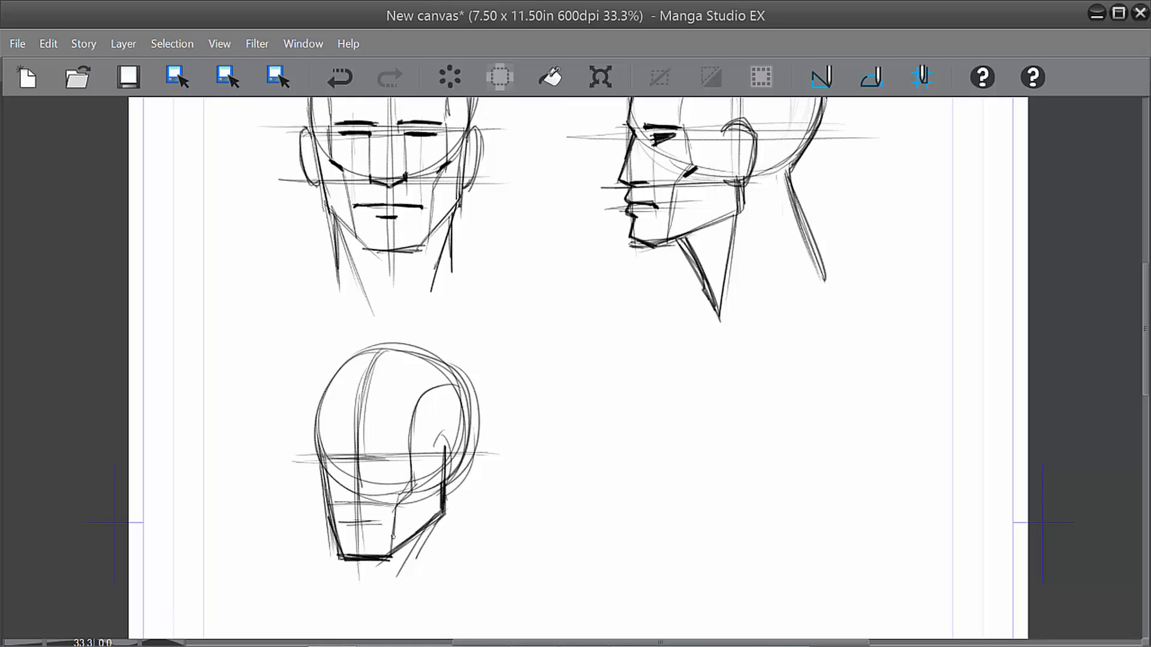
drag(518, 500, 549, 499)
Wrap the third head's eye line around the side plane in an upward curve toward the ear, undoing the surplus strokes.
drag(414, 459, 504, 428)
drag(451, 462, 504, 428)
drag(400, 455, 499, 437)
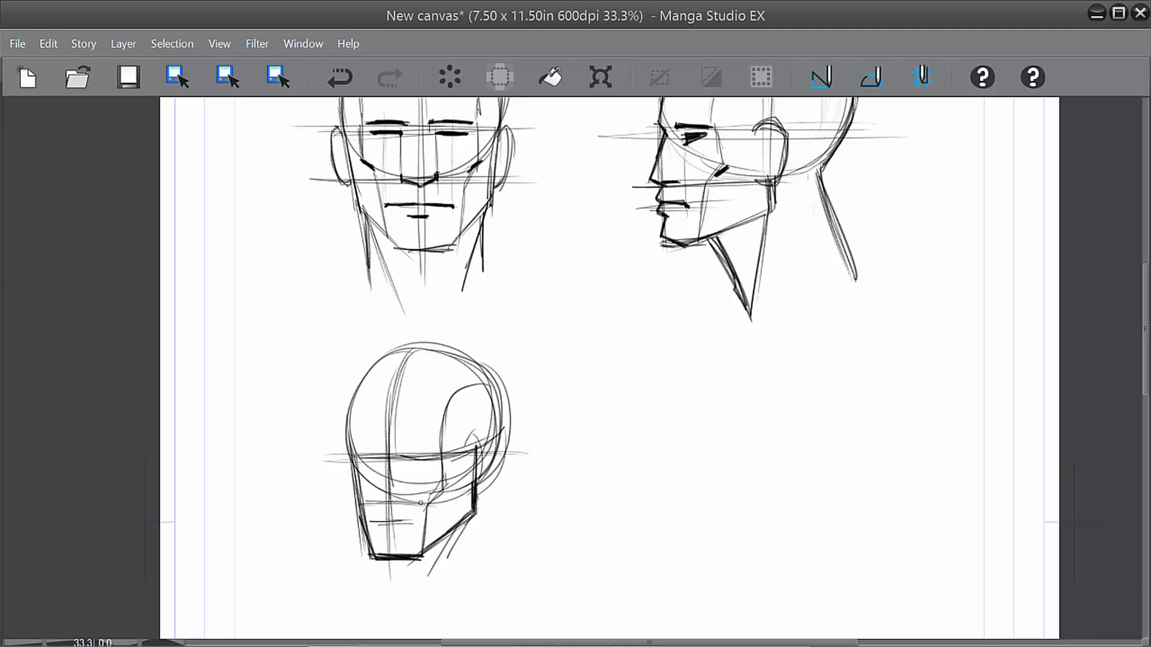
mouse_move(389, 504)
mouse_down()
mouse_move(453, 497)
mouse_move(488, 472)
mouse_move(501, 427)
mouse_up()
drag(443, 461, 511, 417)
key(ctrl+z)
key(ctrl+z)
key(ctrl+z)
key(ctrl+z)
key(ctrl+z)
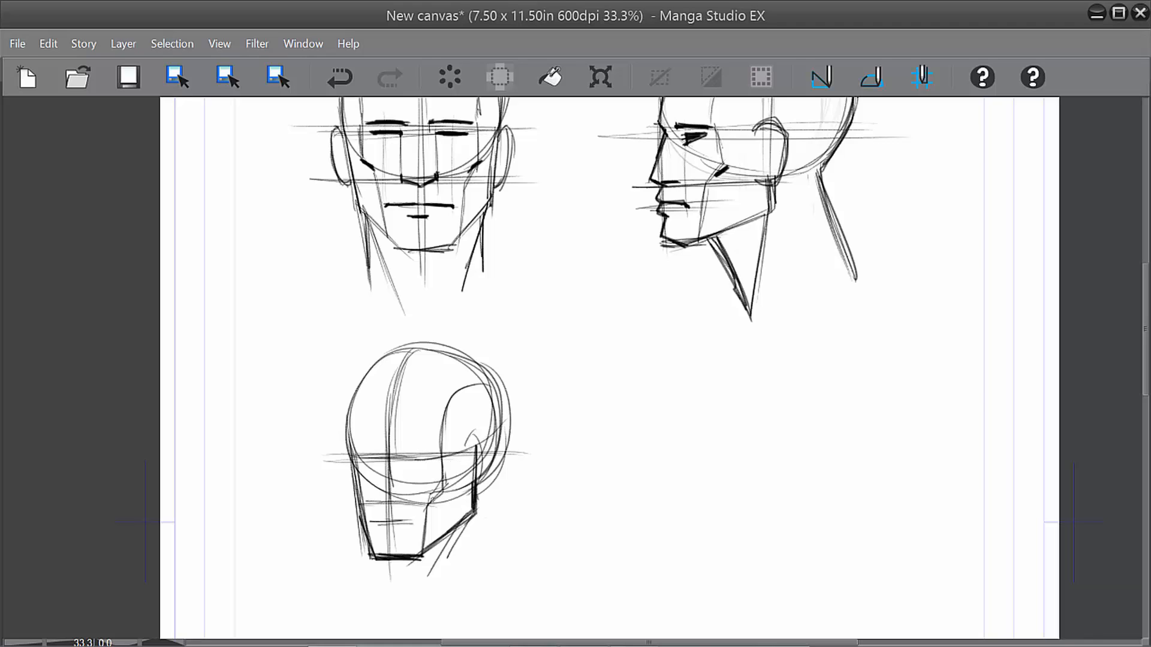
Draw the third head's ear between the eye and nose lines, erasing construction lines around it and retracing the guides that meet it.
mouse_move(426, 504)
mouse_down()
mouse_move(475, 481)
mouse_move(479, 451)
mouse_up()
mouse_move(466, 491)
mouse_down()
mouse_move(490, 424)
mouse_move(491, 481)
mouse_move(491, 453)
mouse_move(477, 493)
mouse_up()
key(e)
key(p)
drag(488, 448, 465, 489)
drag(465, 490, 485, 472)
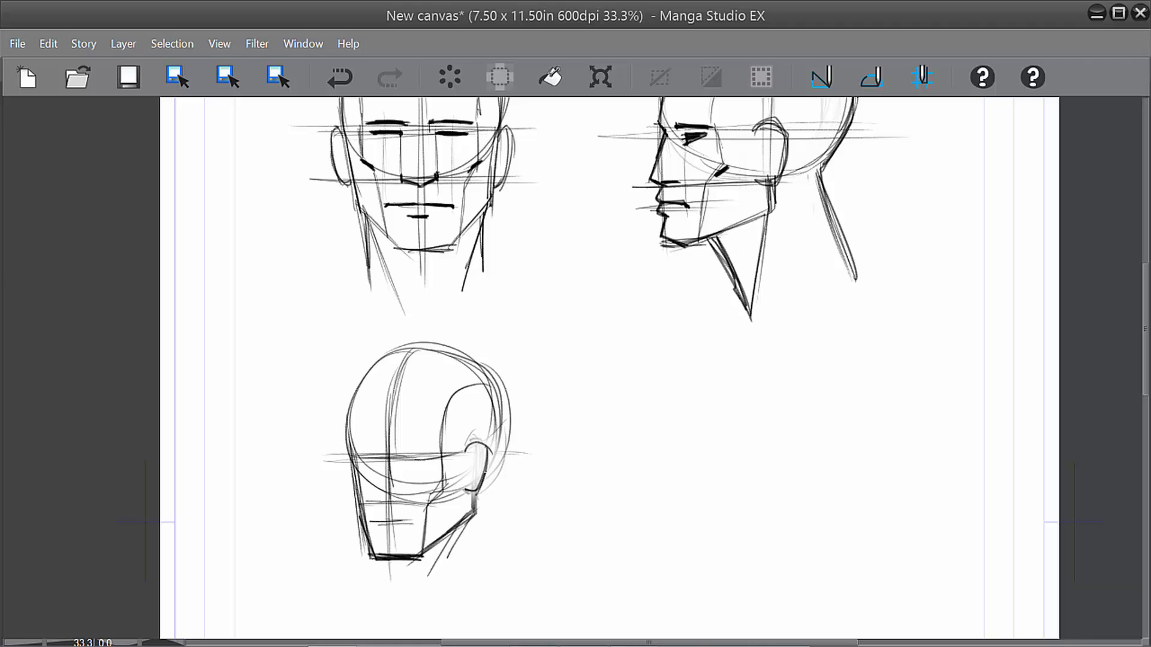
mouse_move(366, 501)
mouse_down()
mouse_move(480, 484)
mouse_move(479, 439)
mouse_up()
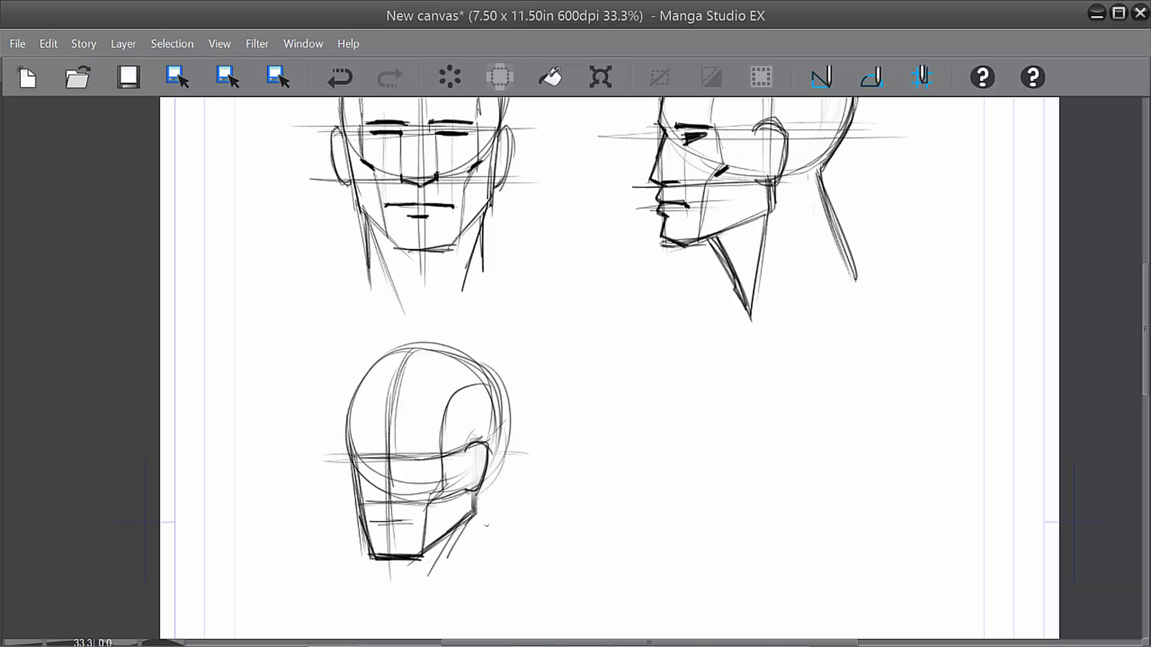
drag(474, 492, 472, 514)
mouse_move(545, 473)
mouse_down()
mouse_move(526, 488)
mouse_move(479, 416)
mouse_move(504, 509)
mouse_move(489, 501)
mouse_up()
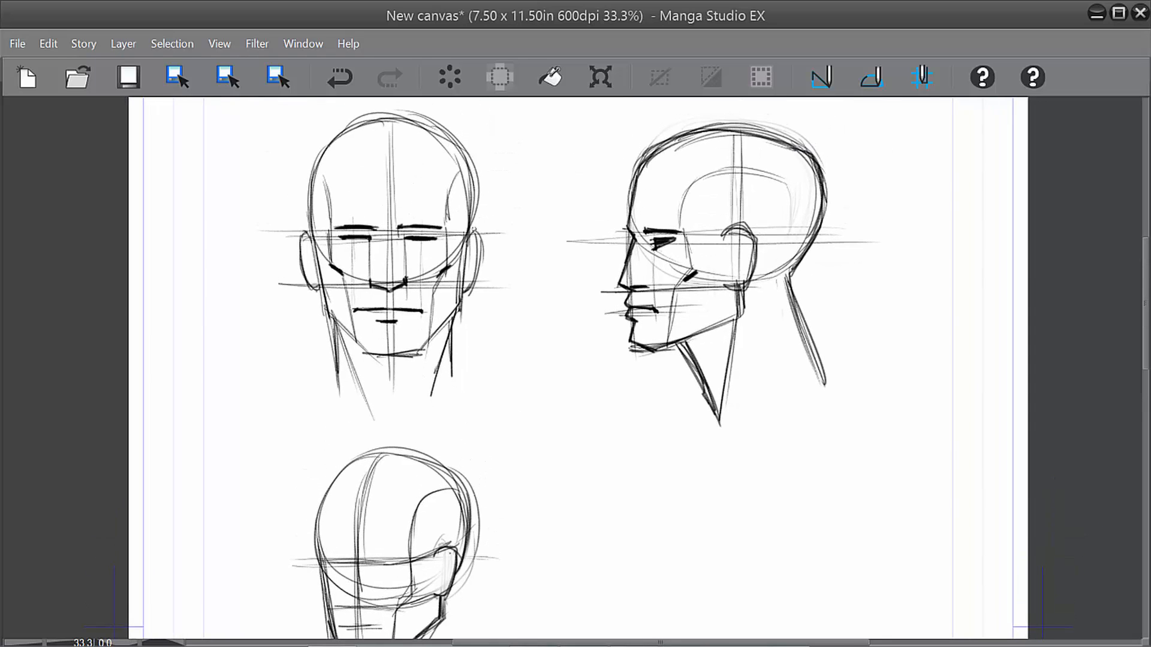
drag(469, 228, 463, 125)
key(ctrl+z)
drag(506, 323, 483, 489)
drag(445, 399, 440, 255)
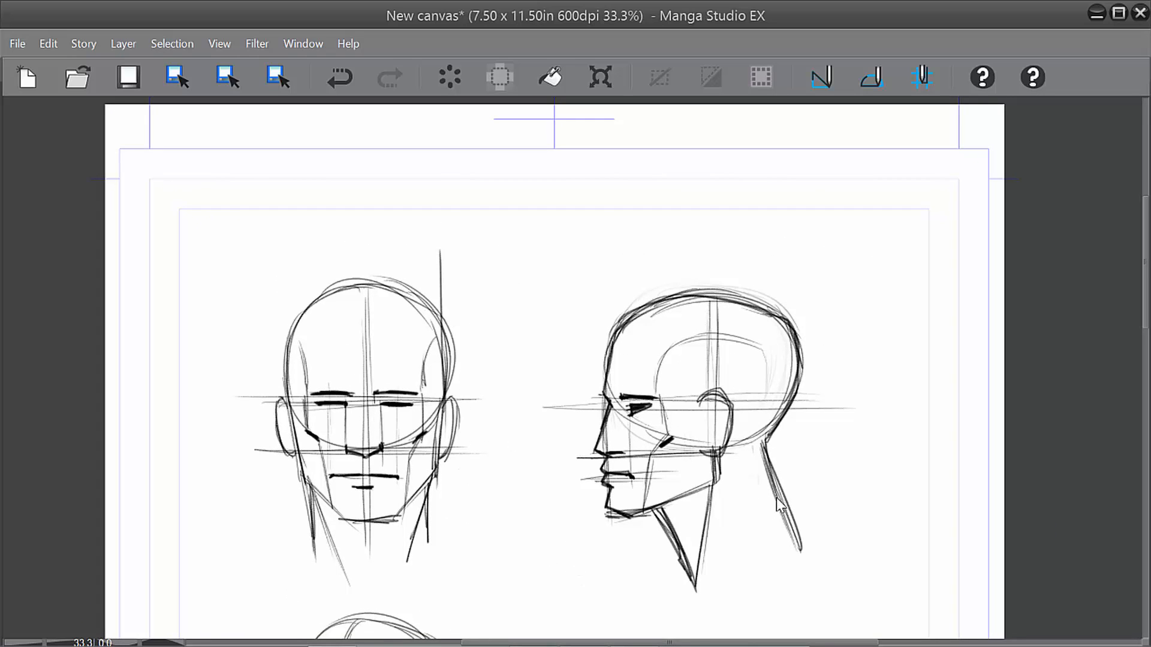
key(ctrl+z)
drag(801, 319, 772, 454)
mouse_move(791, 294)
mouse_down()
mouse_move(723, 407)
mouse_move(800, 342)
mouse_move(810, 360)
mouse_move(736, 319)
mouse_move(732, 411)
mouse_up()
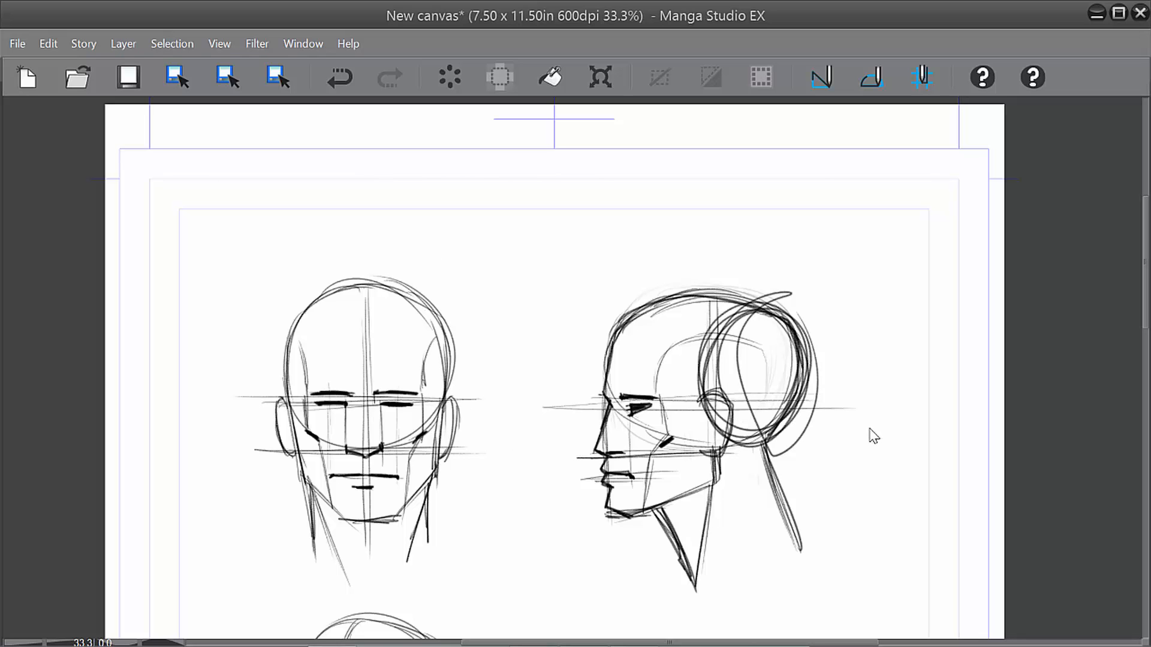
key(ctrl+z)
key(space)
drag(598, 550, 625, 289)
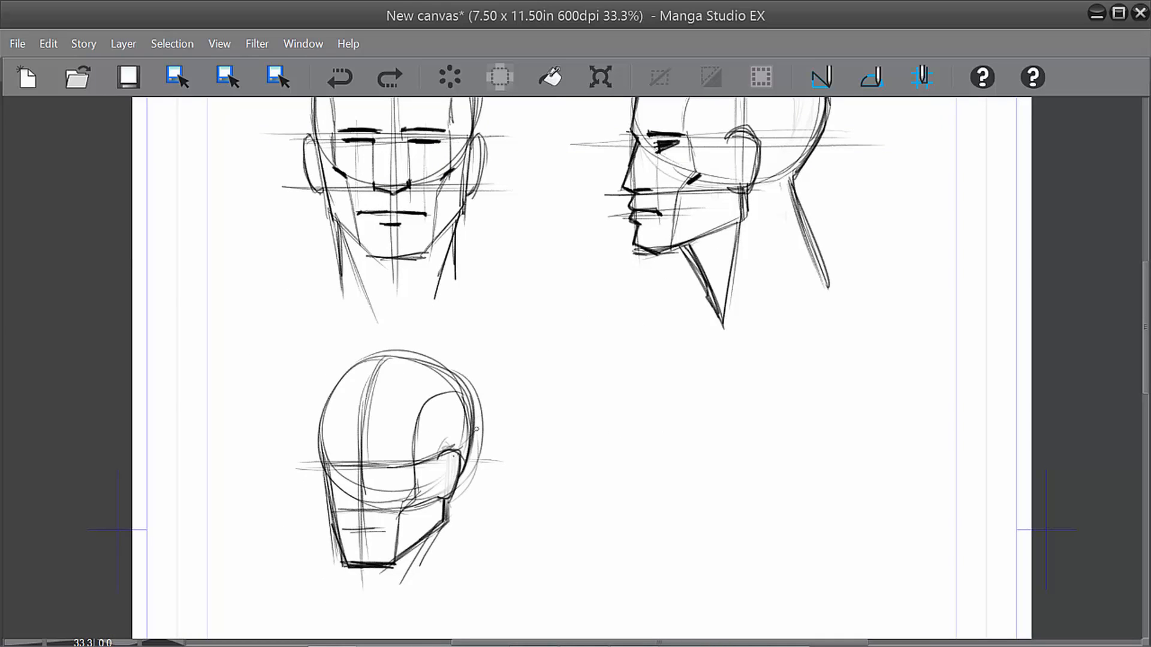
Darken the back contour of the third head's skull and draw the back of the neck down from behind the ear.
mouse_move(471, 392)
mouse_down()
mouse_move(459, 483)
mouse_move(467, 378)
mouse_move(440, 367)
mouse_up()
key(space)
mouse_move(462, 490)
mouse_down()
mouse_move(445, 458)
mouse_move(448, 534)
mouse_move(436, 423)
mouse_move(441, 480)
mouse_up()
key(space)
drag(462, 527, 455, 507)
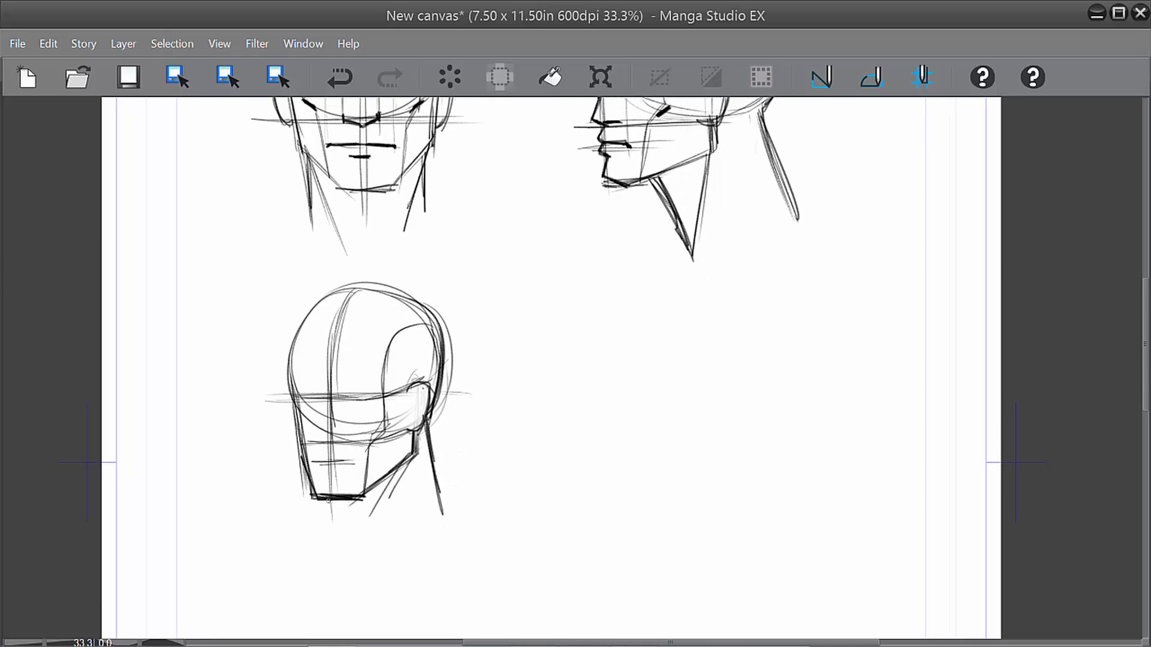
Sketch the front of the neck as a V below the chin and add the neck muscle lines descending from behind the jaw.
mouse_move(329, 501)
mouse_down()
mouse_move(352, 552)
mouse_move(382, 481)
mouse_move(355, 547)
mouse_up()
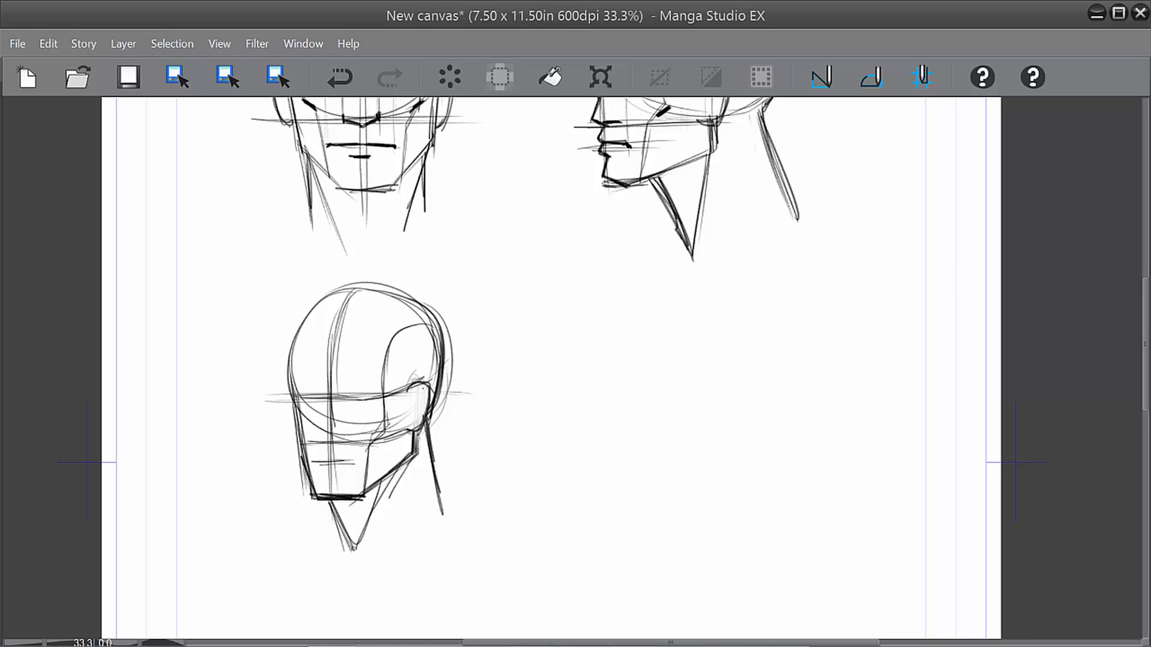
drag(414, 444, 373, 558)
mouse_move(373, 559)
mouse_down()
mouse_move(414, 441)
mouse_move(389, 532)
mouse_up()
drag(423, 449, 398, 552)
drag(401, 542, 423, 453)
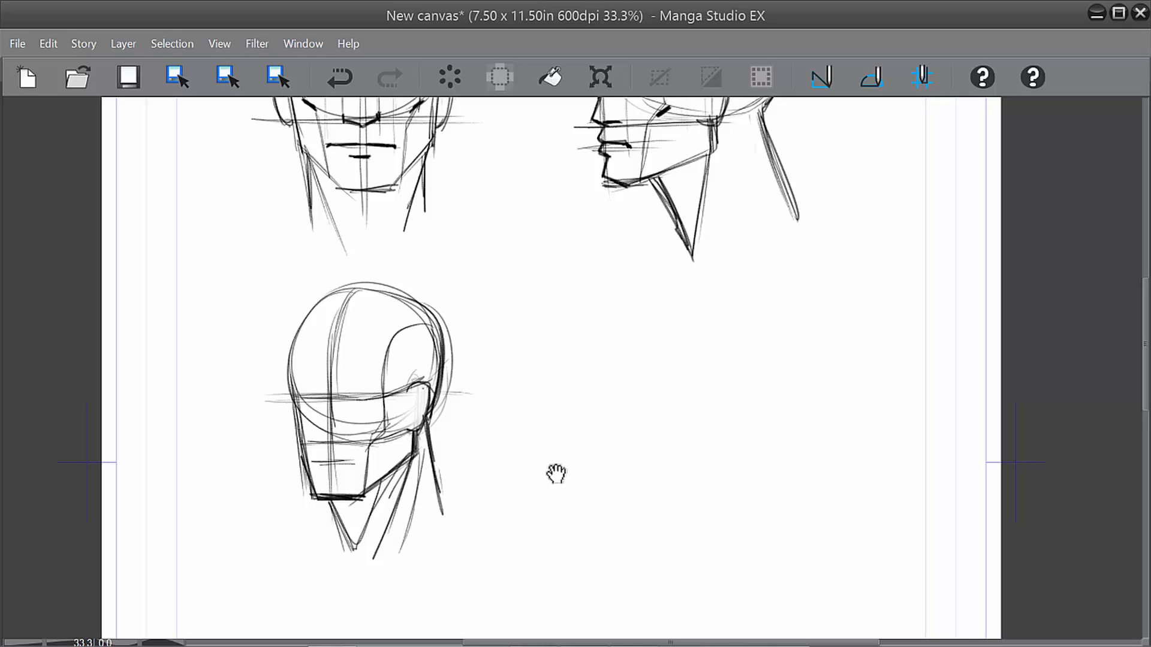
Close the front edge of the third head's ear and retrace the cheek section of the side-plane edge.
mouse_move(555, 475)
mouse_down()
mouse_move(558, 530)
mouse_move(654, 482)
mouse_move(652, 547)
mouse_move(652, 421)
mouse_up()
drag(420, 415, 417, 446)
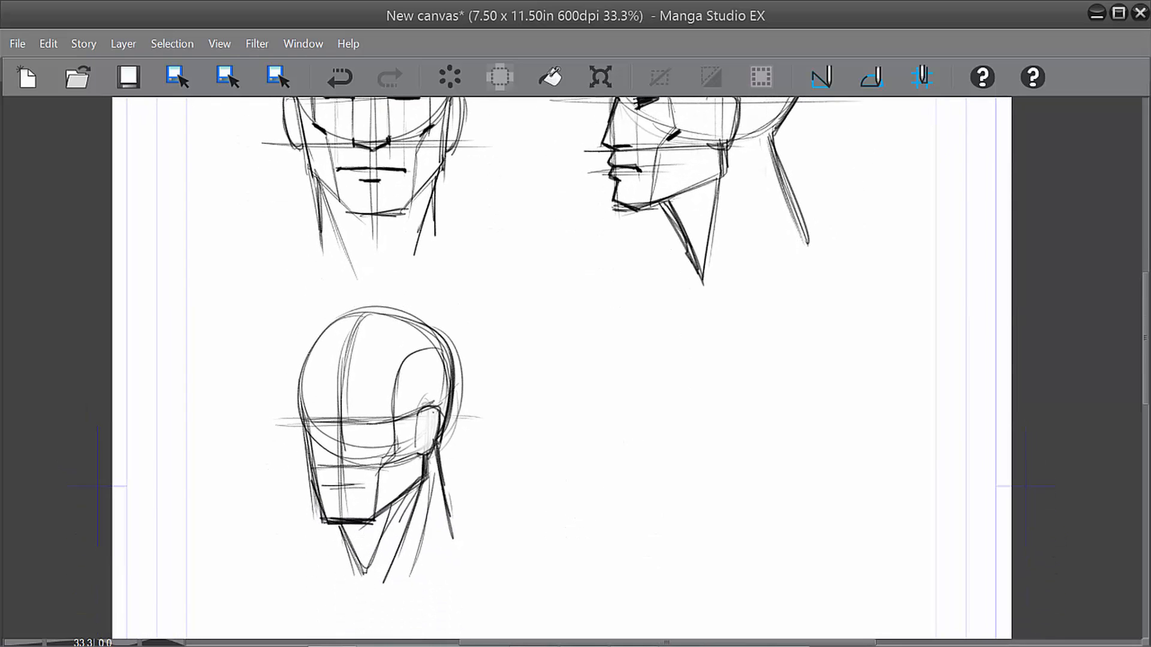
mouse_move(606, 466)
mouse_down()
mouse_move(622, 516)
mouse_move(621, 504)
mouse_up()
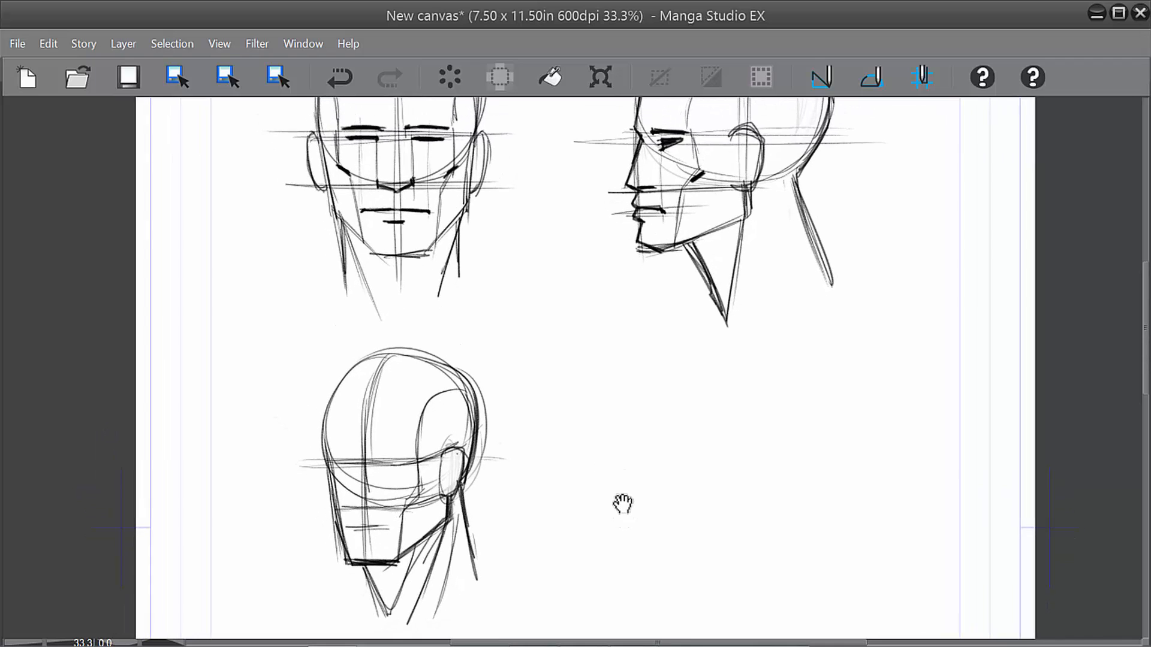
scroll(623, 504, up, 1)
drag(478, 470, 655, 388)
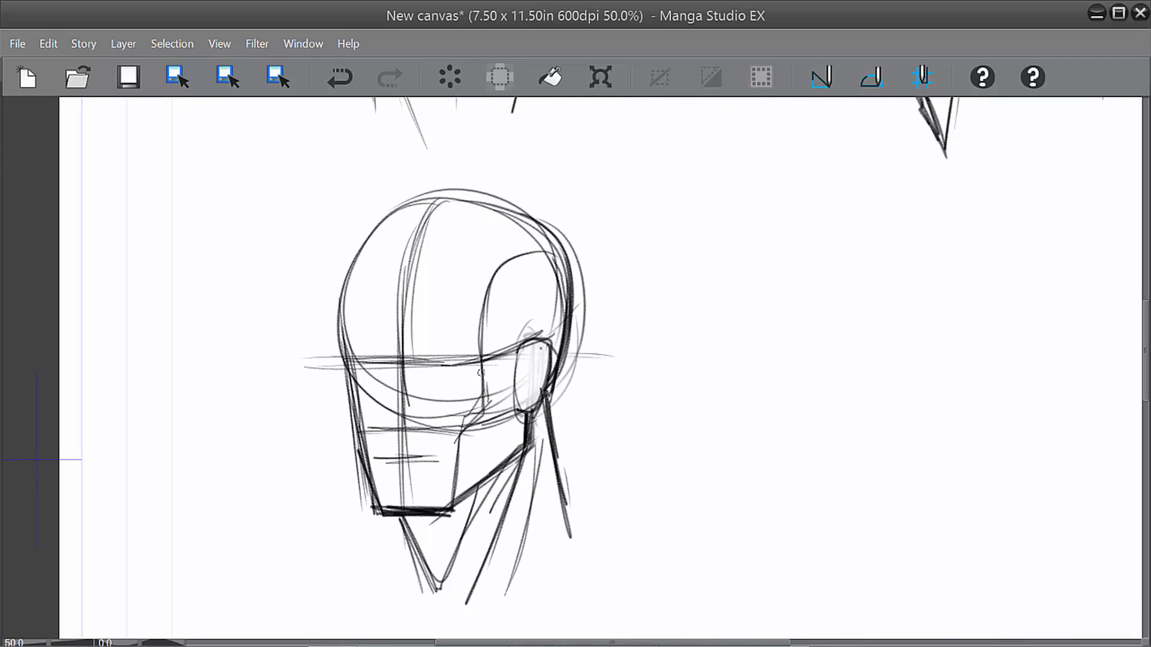
mouse_move(480, 373)
mouse_down()
mouse_move(483, 400)
mouse_move(460, 442)
mouse_up()
Mark the nose bridge and nose base on the third head and add a dark dash on the eye line for each brow.
drag(389, 362, 381, 354)
drag(381, 423, 423, 427)
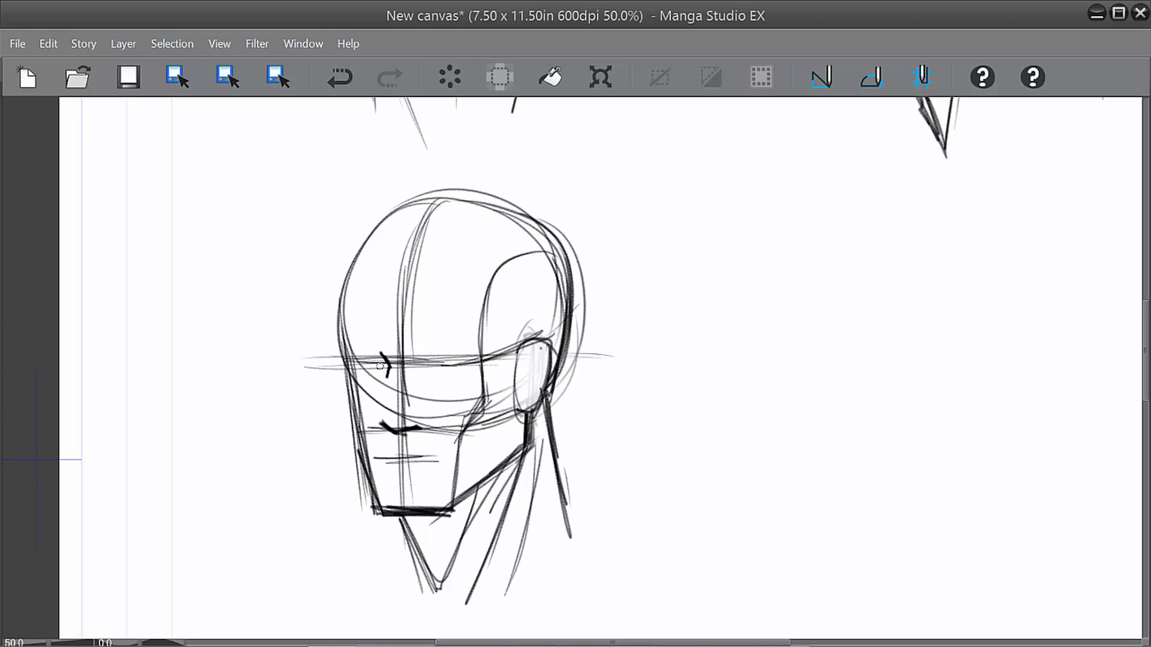
mouse_move(360, 365)
mouse_down()
mouse_move(386, 365)
mouse_move(420, 397)
mouse_move(454, 364)
mouse_up()
Sketch a tall nose pyramid in the empty space beside the third head, with a centre edge and an angled two-sided base.
drag(754, 207, 738, 299)
mouse_move(750, 240)
mouse_down()
mouse_move(730, 310)
mouse_move(784, 316)
mouse_up()
mouse_move(762, 199)
mouse_down()
mouse_move(726, 320)
mouse_move(801, 314)
mouse_move(795, 276)
mouse_move(767, 287)
mouse_move(768, 312)
mouse_up()
mouse_move(762, 200)
mouse_down()
mouse_move(765, 317)
mouse_move(781, 311)
mouse_up()
drag(767, 288, 768, 325)
drag(766, 234, 769, 325)
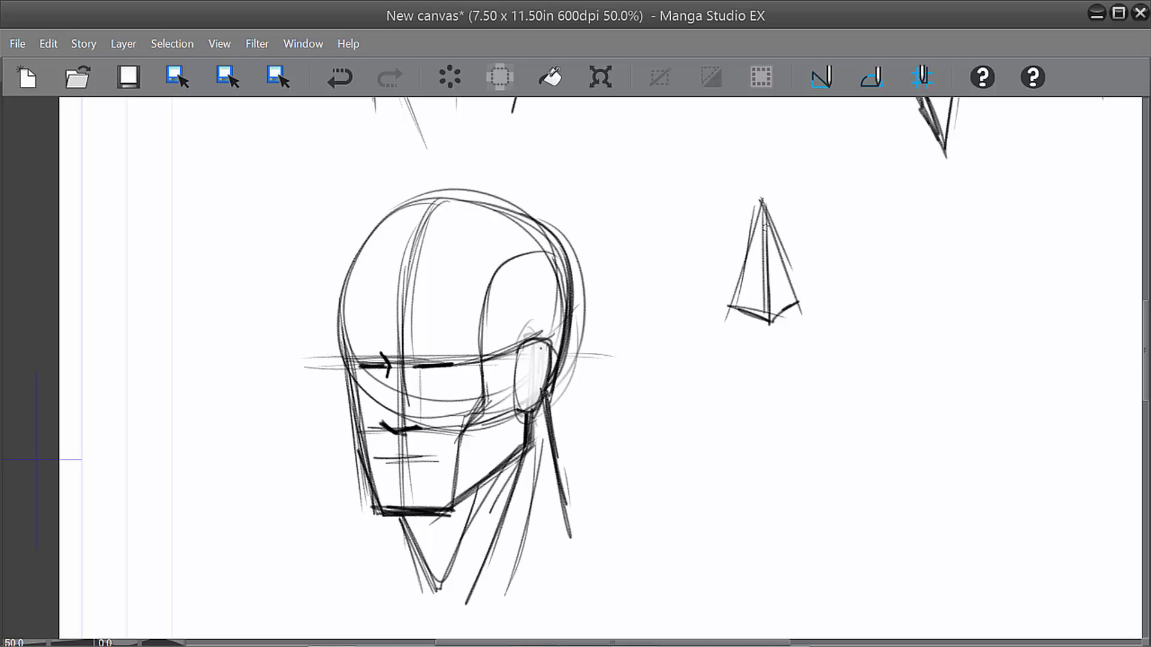
Strengthen the pyramid's side edges, hatch its left plane and draw a curved arrow pointing left beneath it.
drag(762, 204, 731, 305)
drag(764, 211, 800, 309)
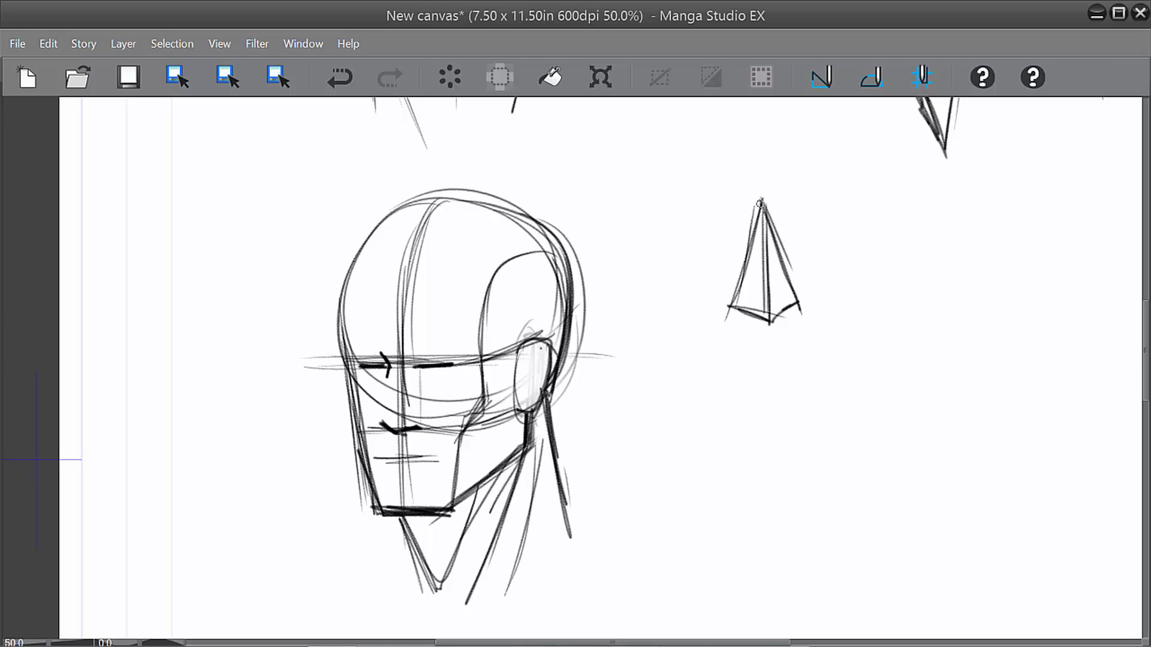
drag(760, 204, 767, 299)
mouse_move(760, 222)
mouse_down()
mouse_move(744, 303)
mouse_move(759, 287)
mouse_move(769, 326)
mouse_move(742, 354)
mouse_move(724, 351)
mouse_move(749, 341)
mouse_move(735, 346)
mouse_move(733, 332)
mouse_up()
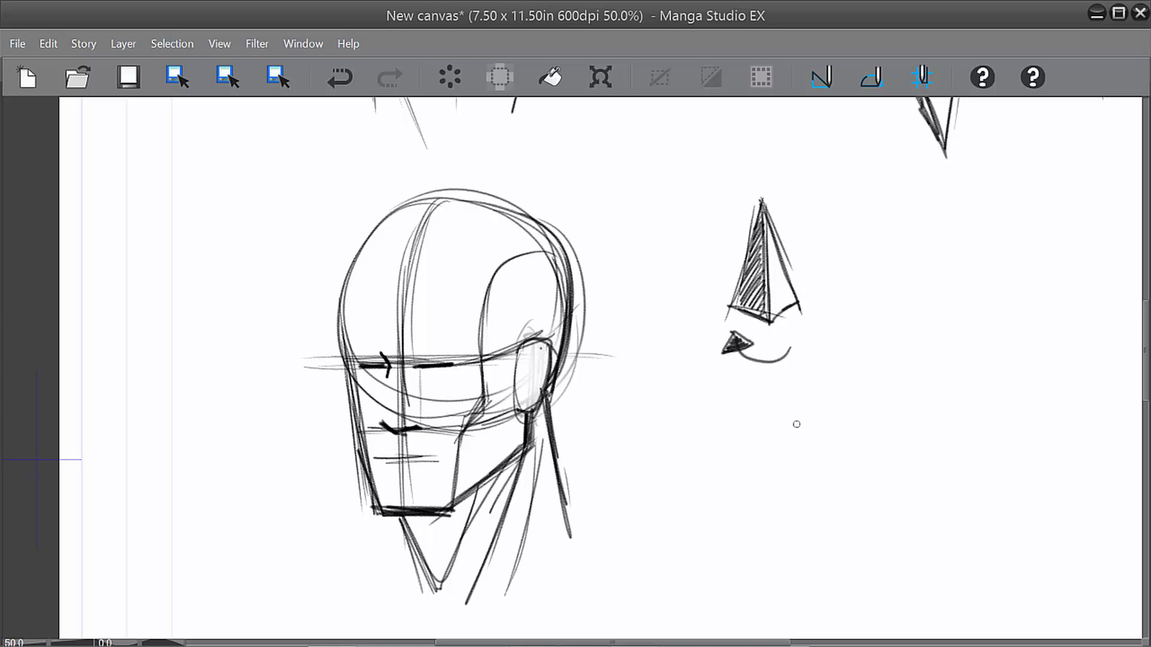
Outline a second, smaller nose pyramid beside the first, turned further so that its left plane is very narrow.
drag(827, 462, 650, 462)
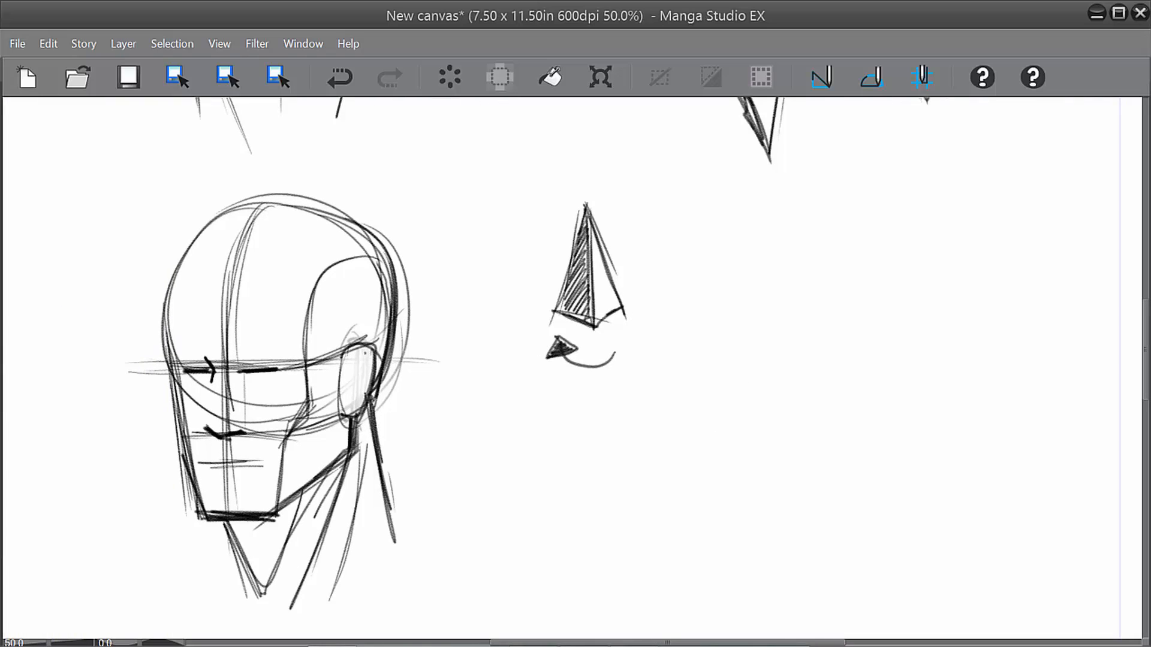
drag(728, 222, 707, 301)
drag(717, 258, 702, 323)
mouse_move(727, 231)
mouse_down()
mouse_move(701, 332)
mouse_move(738, 312)
mouse_move(702, 334)
mouse_move(744, 310)
mouse_move(734, 248)
mouse_move(743, 310)
mouse_move(700, 312)
mouse_up()
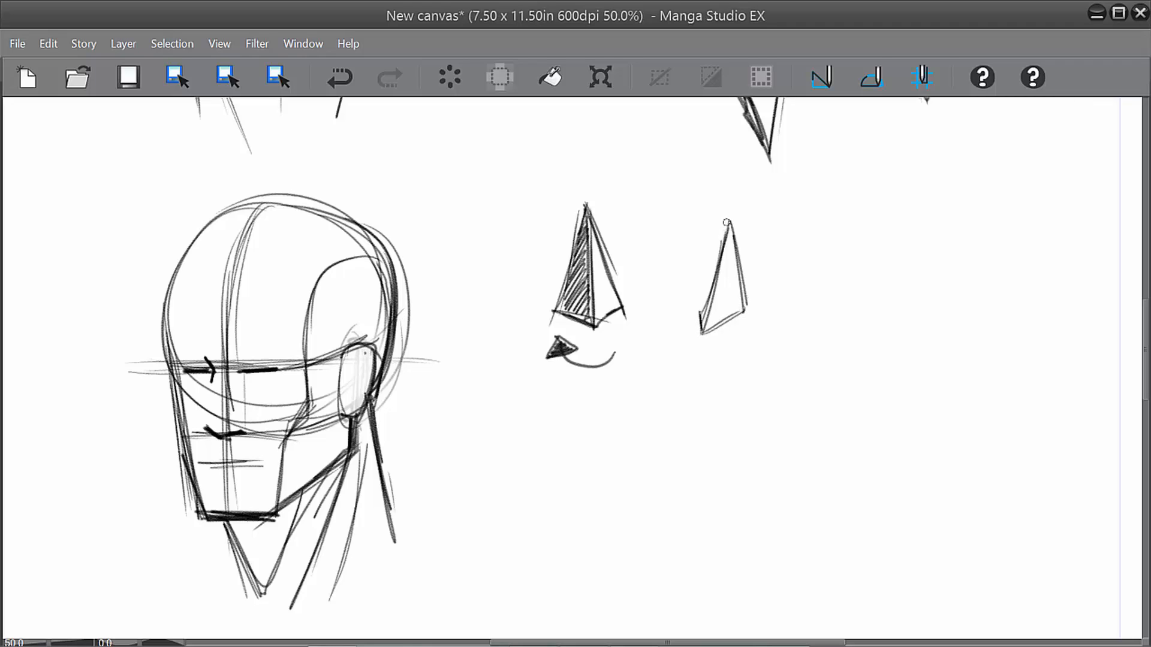
Retrace the second pyramid's edges more heavily and hatch its narrow left plane.
drag(728, 222, 698, 307)
mouse_move(697, 307)
mouse_down()
mouse_move(702, 323)
mouse_move(729, 223)
mouse_up()
mouse_move(729, 224)
mouse_down()
mouse_move(698, 307)
mouse_move(738, 268)
mouse_move(729, 225)
mouse_up()
mouse_move(729, 225)
mouse_down()
mouse_move(753, 312)
mouse_move(703, 329)
mouse_up()
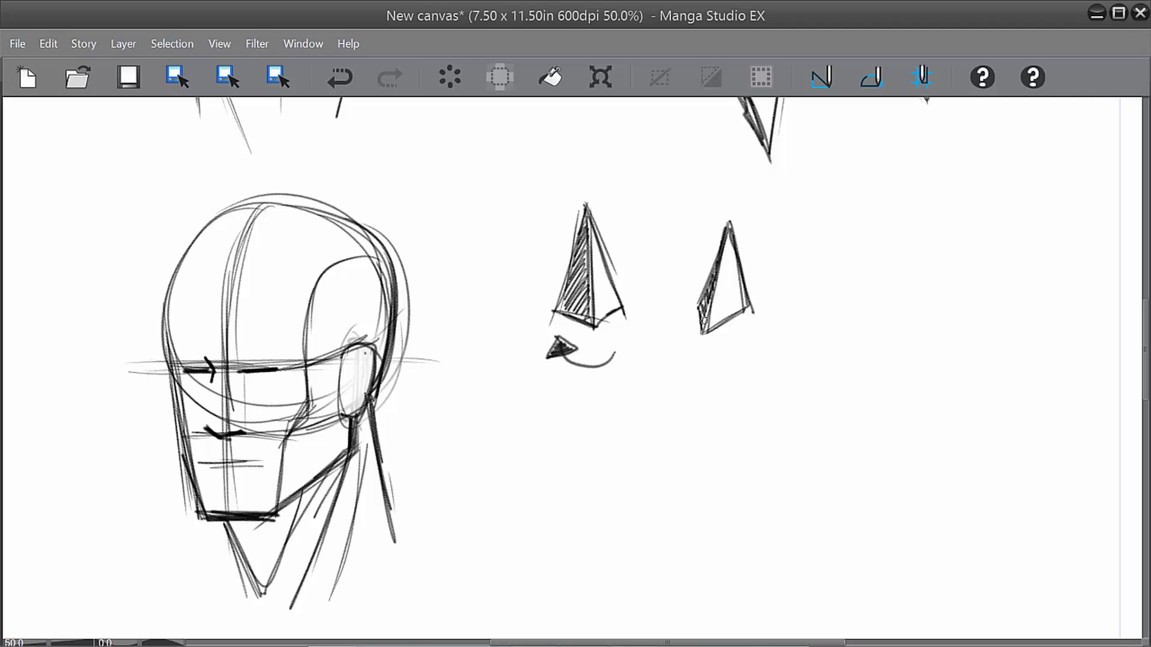
drag(716, 256, 696, 316)
drag(728, 251, 697, 323)
Bracket the first pyramid with vertical guides and short outer ticks, and darken the hatching on its left plane.
mouse_move(552, 306)
mouse_down()
mouse_move(552, 321)
mouse_move(552, 204)
mouse_up()
drag(626, 311, 630, 198)
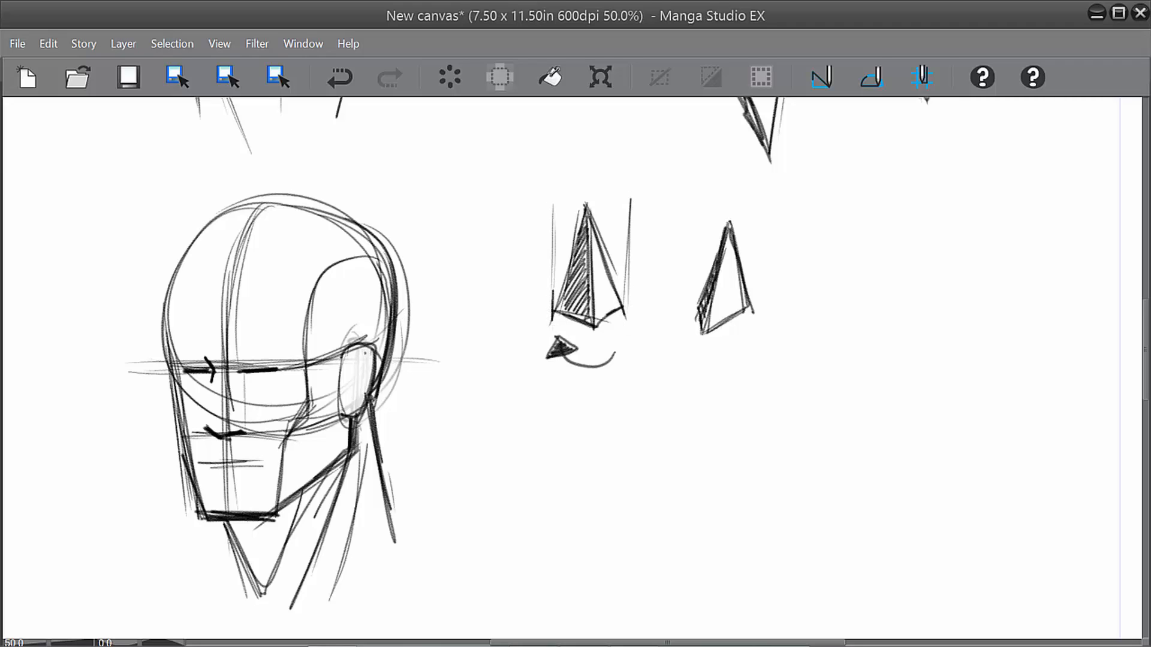
mouse_move(556, 202)
mouse_down()
mouse_move(557, 214)
mouse_move(528, 207)
mouse_move(552, 204)
mouse_up()
drag(629, 215, 663, 212)
drag(547, 307, 580, 310)
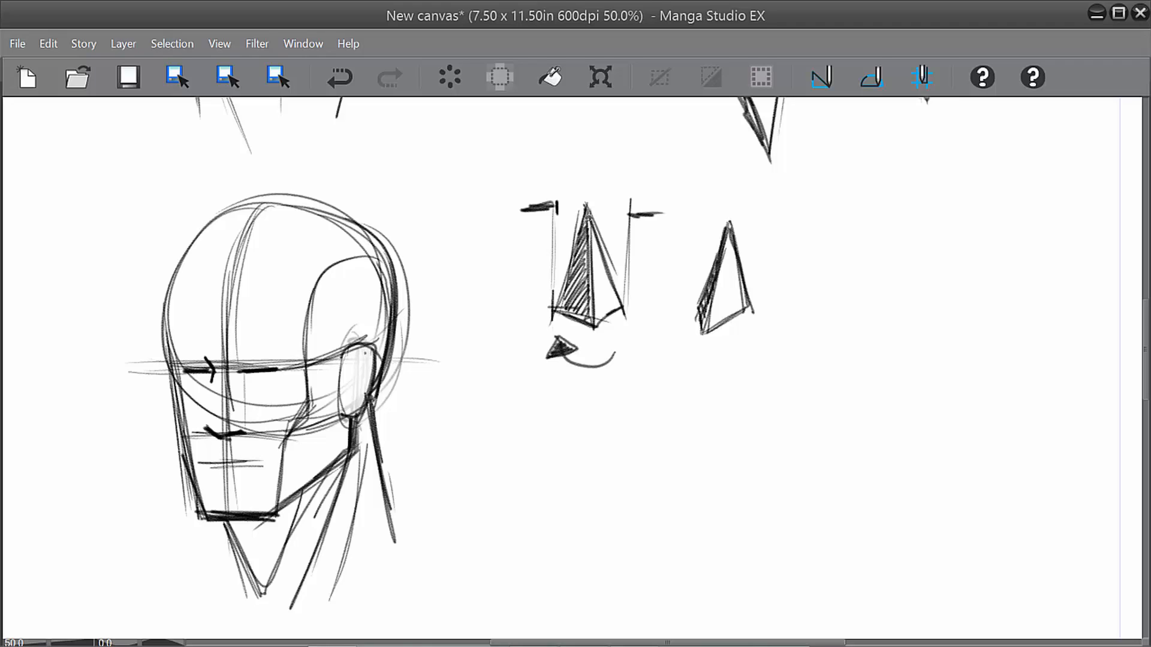
drag(591, 212, 571, 327)
drag(583, 240, 570, 311)
drag(581, 260, 570, 320)
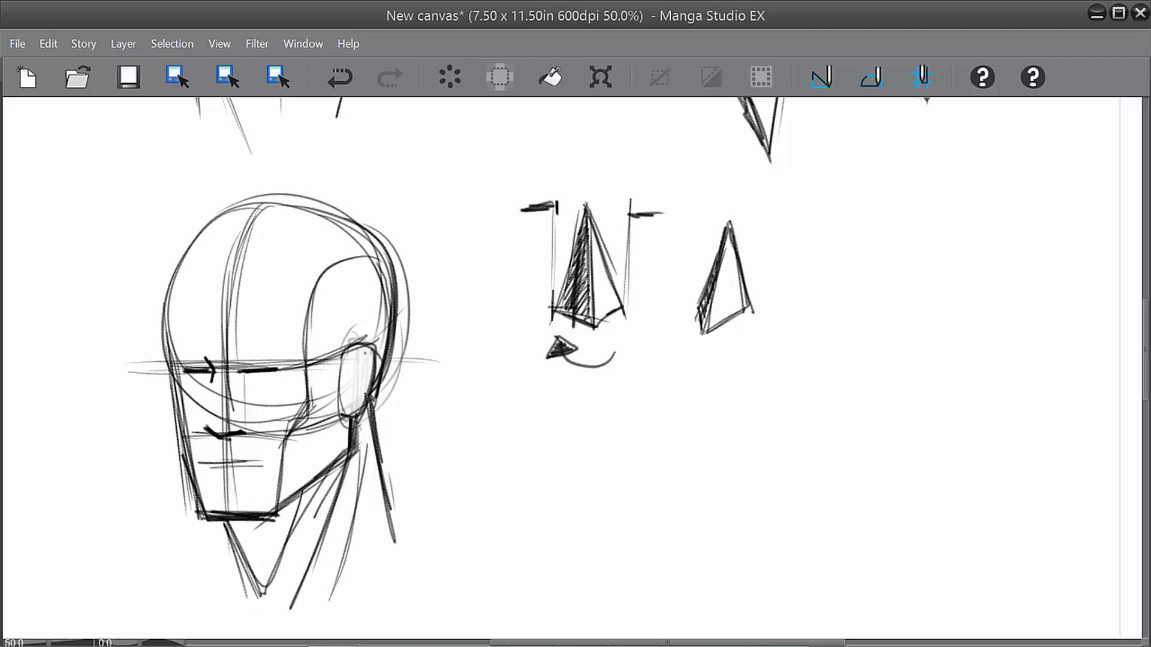
Darken the second pyramid's left plane edge and draw vertical width guides up from both base corners.
mouse_move(728, 232)
mouse_down()
mouse_move(702, 329)
mouse_move(754, 307)
mouse_move(699, 220)
mouse_move(700, 307)
mouse_up()
drag(750, 213, 753, 307)
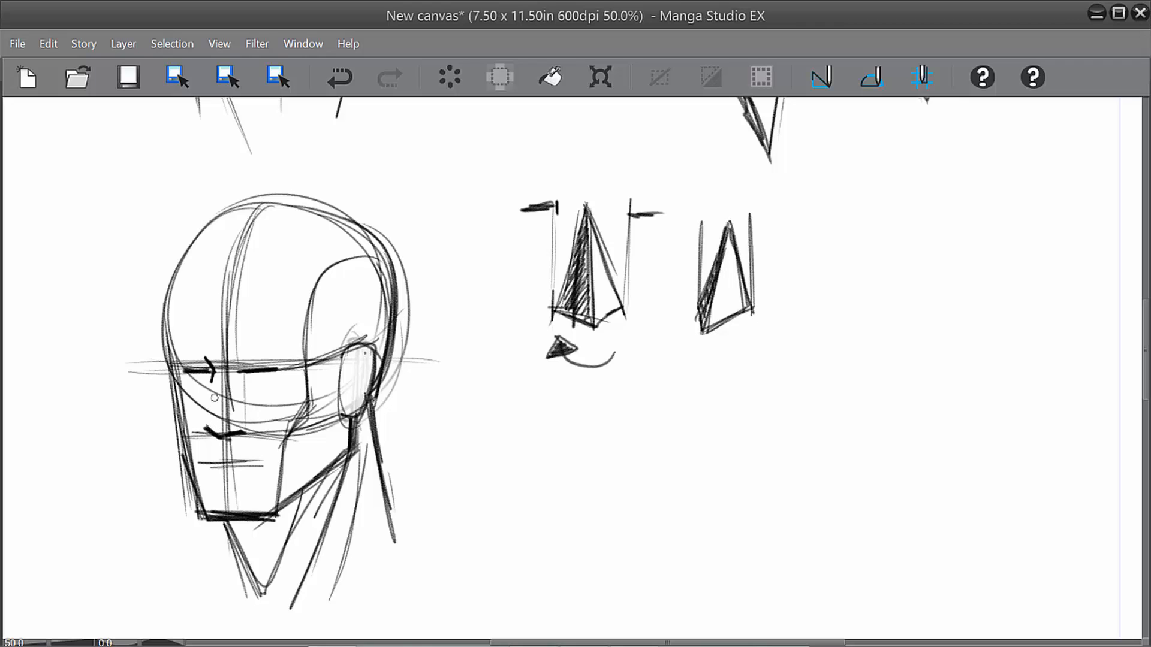
drag(208, 431, 205, 358)
drag(212, 420, 210, 355)
key(ctrl+z)
key(ctrl+z)
drag(208, 370, 205, 423)
key(ctrl+z)
Draw the nose wing, both heavy brow lines, the mouth, lower lip and chin curve on the three-quarter head.
drag(205, 413, 211, 430)
drag(203, 358, 173, 357)
drag(252, 359, 280, 356)
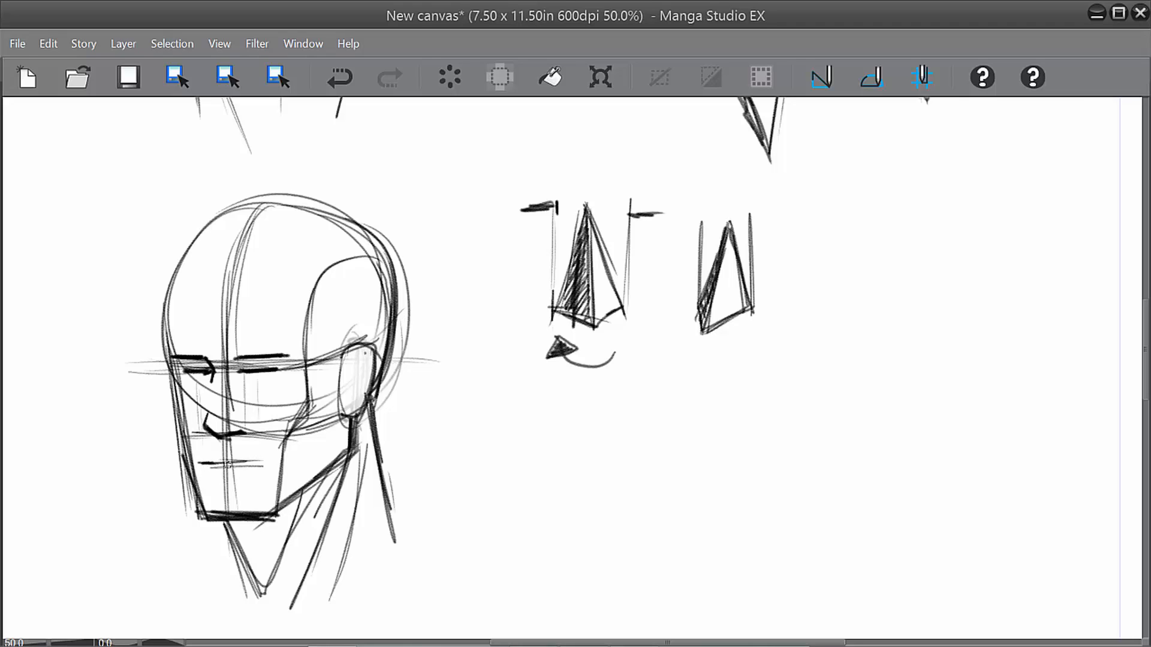
mouse_move(214, 461)
mouse_down()
mouse_move(261, 463)
mouse_move(221, 476)
mouse_move(206, 514)
mouse_move(239, 479)
mouse_move(268, 509)
mouse_up()
drag(591, 441, 708, 426)
Lighten the three-quarter head's far-side contour with the eraser and redraw it with a brow notch and angled cheek.
mouse_move(305, 360)
mouse_down()
mouse_move(299, 269)
mouse_move(305, 402)
mouse_move(310, 366)
mouse_move(309, 413)
mouse_up()
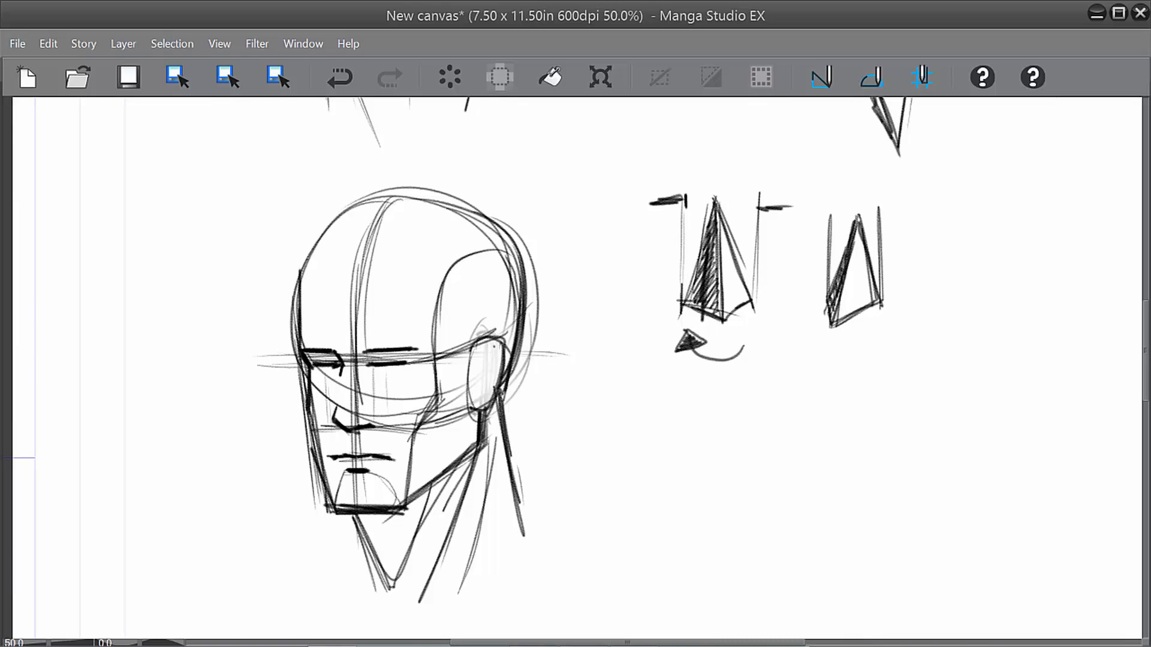
key(e)
mouse_move(293, 280)
mouse_down()
mouse_move(298, 477)
mouse_move(294, 280)
mouse_move(300, 391)
mouse_move(326, 496)
mouse_up()
key(p)
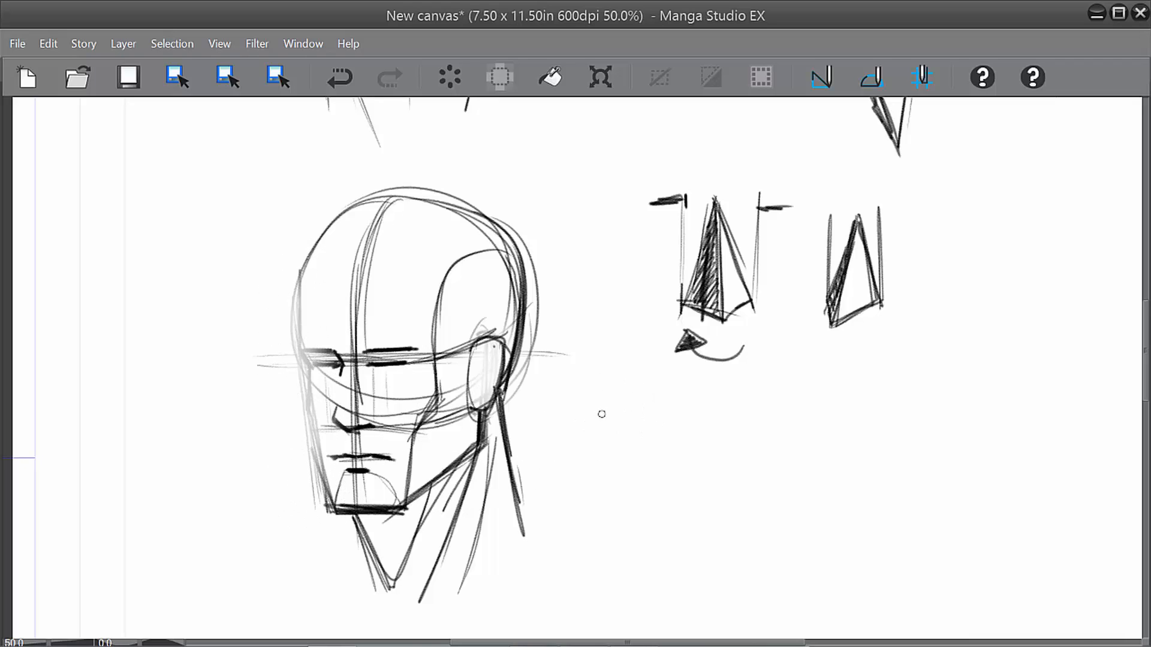
mouse_move(314, 368)
mouse_down()
mouse_move(301, 348)
mouse_move(304, 268)
mouse_move(299, 341)
mouse_move(329, 368)
mouse_move(308, 411)
mouse_move(327, 506)
mouse_up()
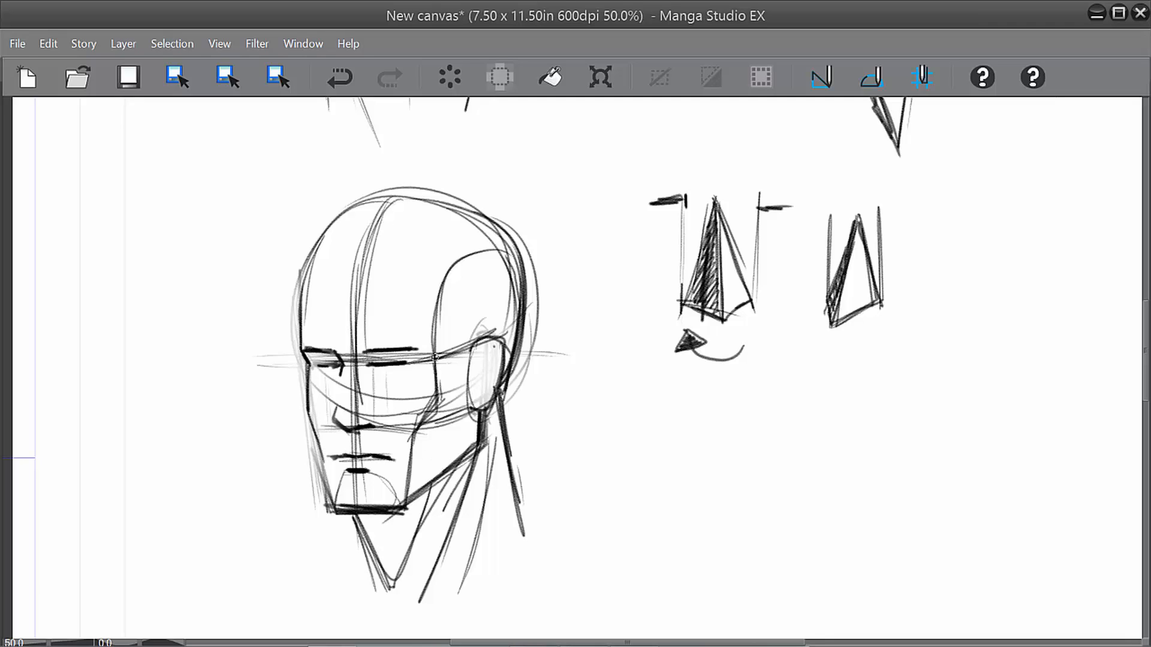
Darken the near cheekbone plane line and the far edge of the cheek and chin on the three-quarter head.
mouse_move(435, 357)
mouse_down()
mouse_move(439, 403)
mouse_move(419, 431)
mouse_move(426, 417)
mouse_up()
mouse_move(307, 410)
mouse_down()
mouse_move(328, 507)
mouse_move(307, 415)
mouse_up()
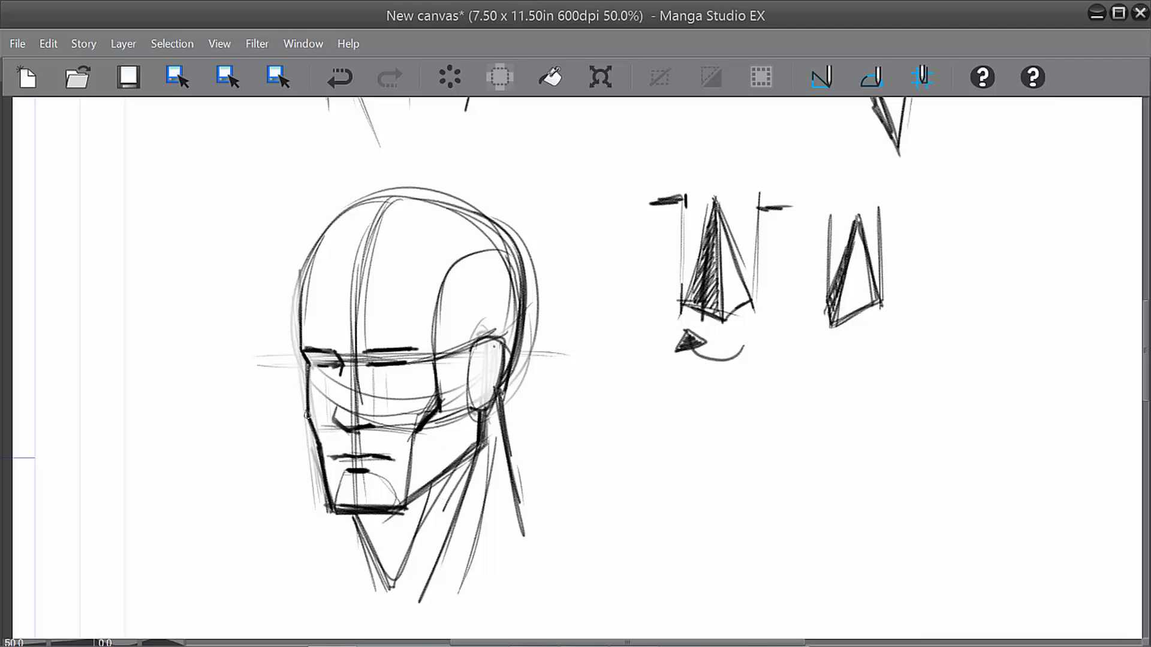
drag(326, 468, 342, 513)
Retrace the three-quarter head's skull outline from far forehead over the crown to the back, then reinforce the ear and front neck line.
drag(310, 417, 301, 276)
drag(302, 308, 352, 214)
mouse_move(320, 243)
mouse_down()
mouse_move(349, 218)
mouse_move(444, 197)
mouse_up()
drag(334, 222, 471, 223)
mouse_move(380, 206)
mouse_down()
mouse_move(448, 205)
mouse_move(519, 264)
mouse_up()
drag(522, 258, 500, 412)
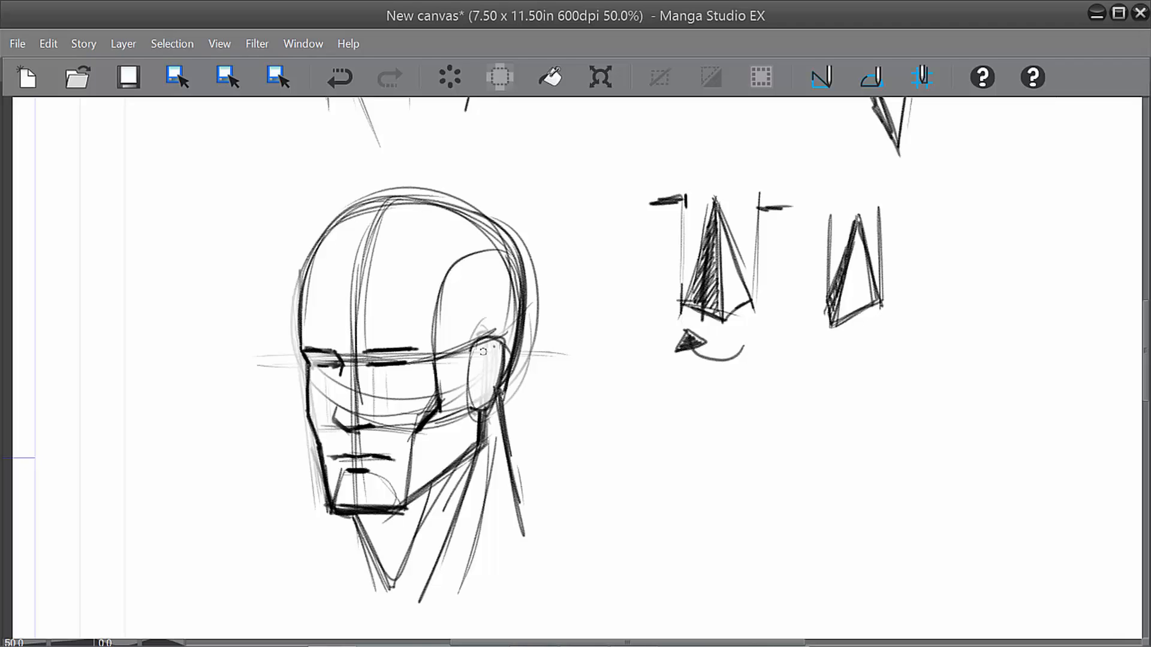
mouse_move(472, 344)
mouse_down()
mouse_move(493, 414)
mouse_move(474, 412)
mouse_move(508, 446)
mouse_up()
drag(354, 519, 382, 573)
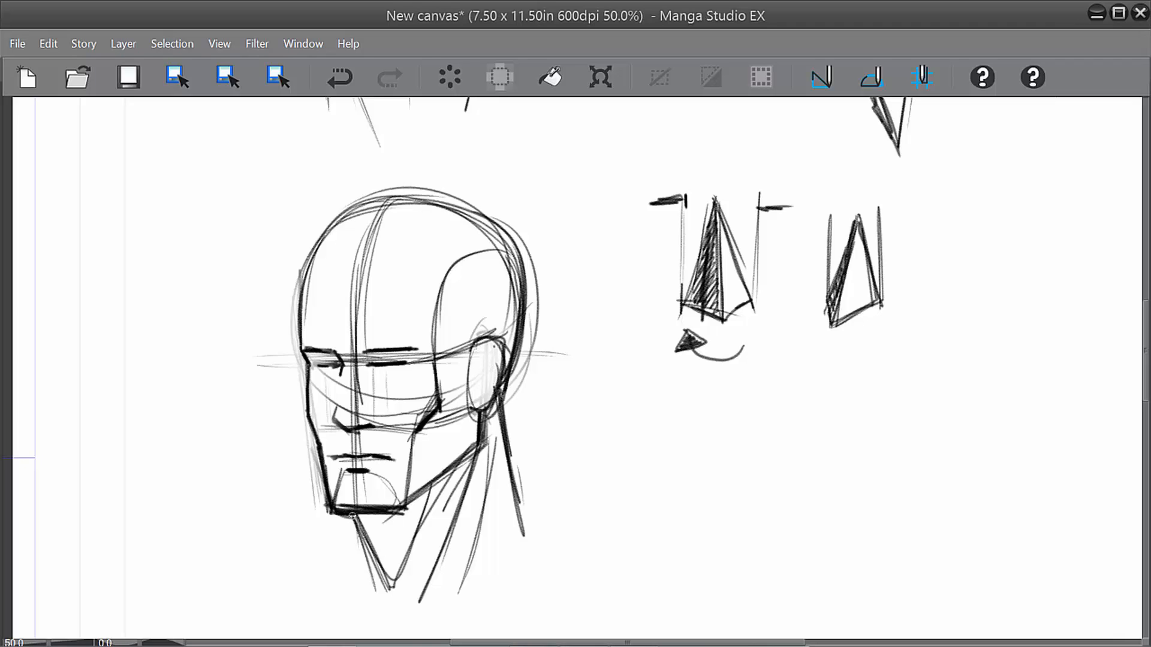
Draw the far side line of the nose from the brow down to the nose wing on the three-quarter head.
drag(695, 516, 689, 508)
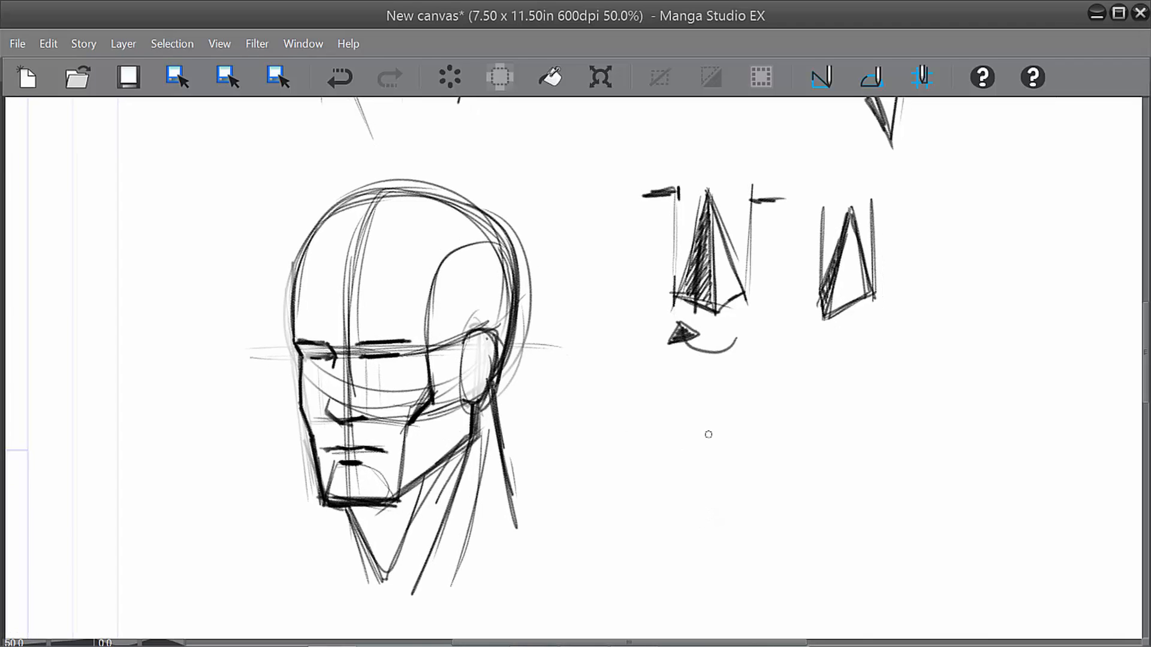
scroll(708, 435, down, 1)
mouse_move(923, 360)
mouse_down()
mouse_move(750, 514)
mouse_move(774, 515)
mouse_move(797, 480)
mouse_move(827, 475)
mouse_move(809, 464)
mouse_up()
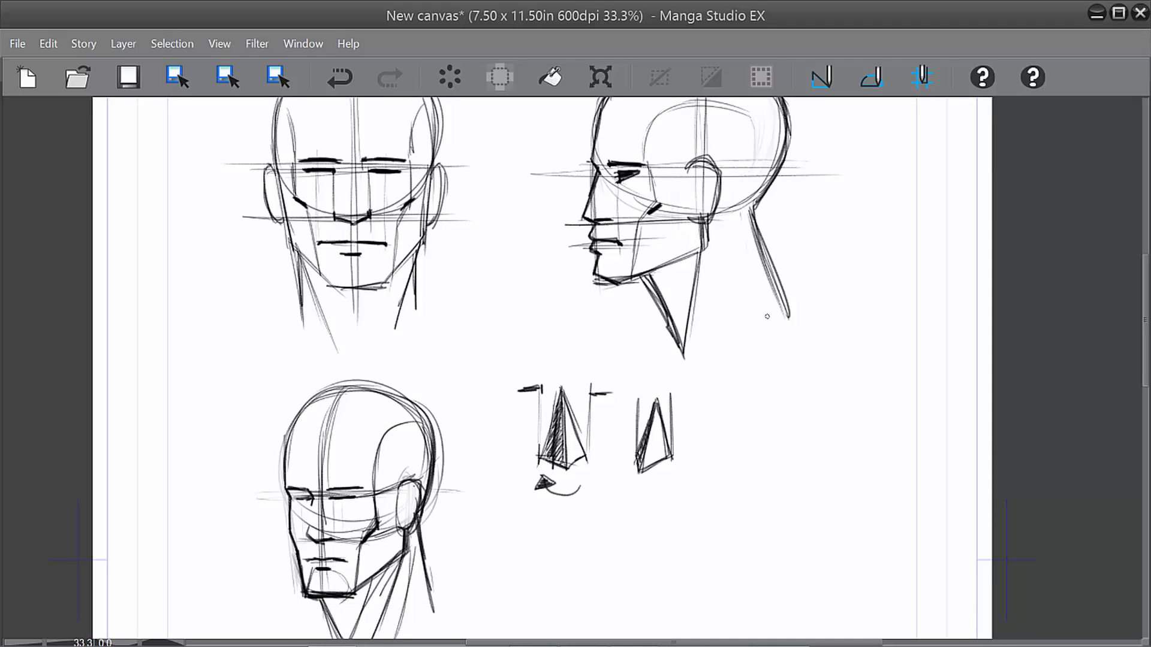
drag(643, 253, 646, 278)
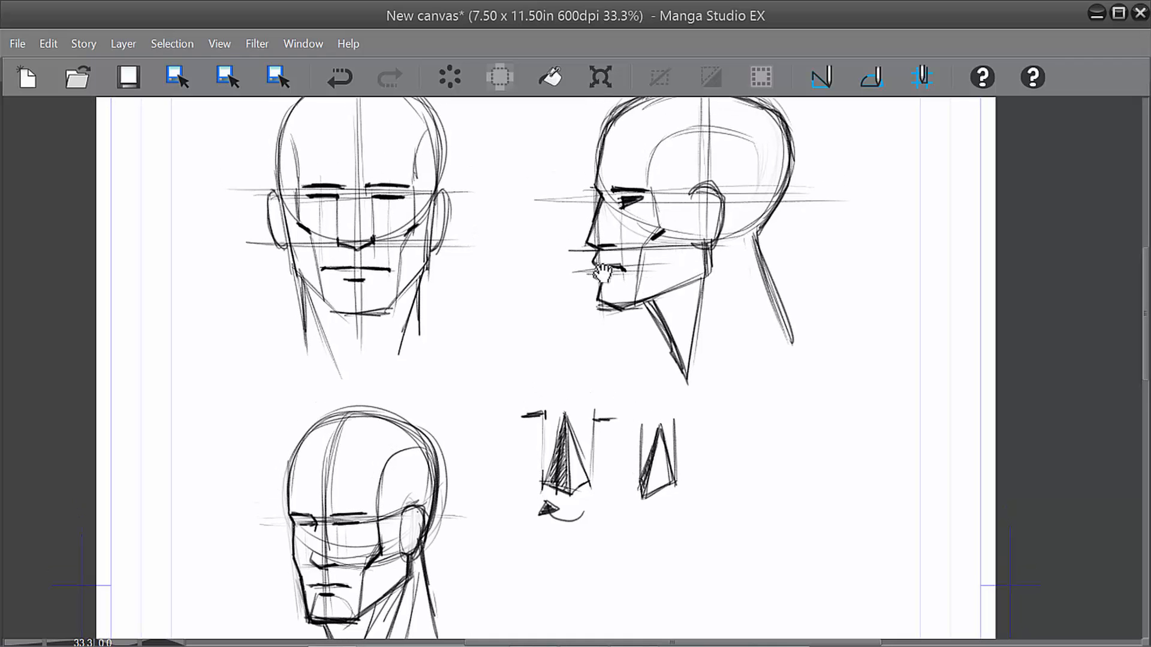
drag(790, 488, 772, 414)
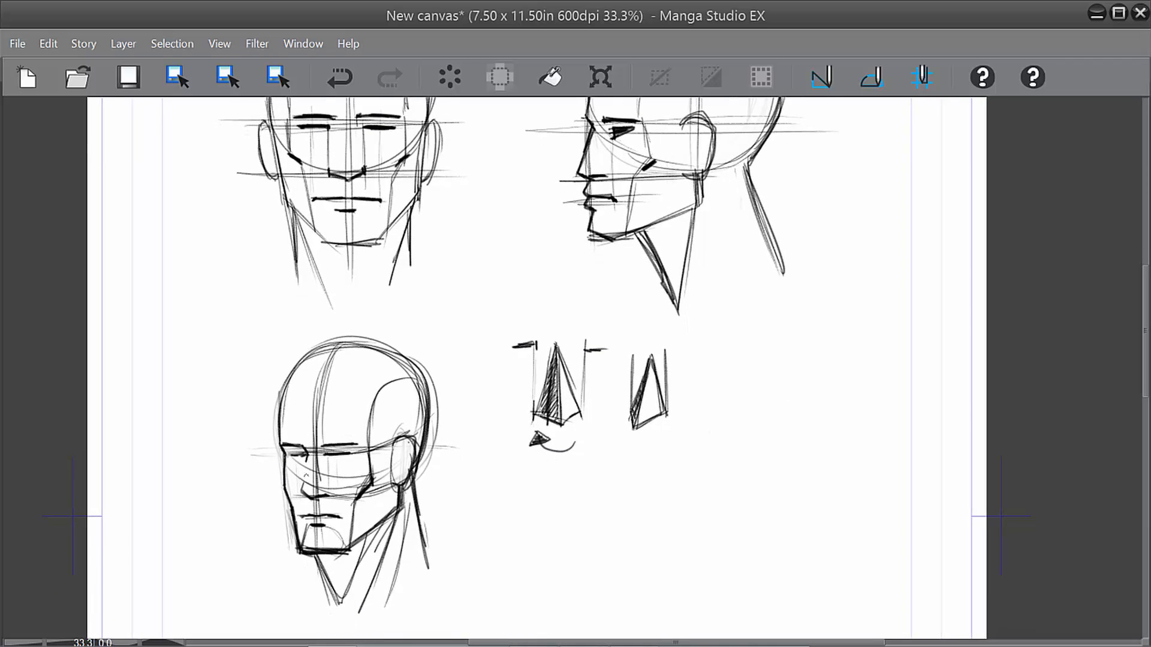
drag(308, 460, 300, 494)
drag(629, 526, 622, 488)
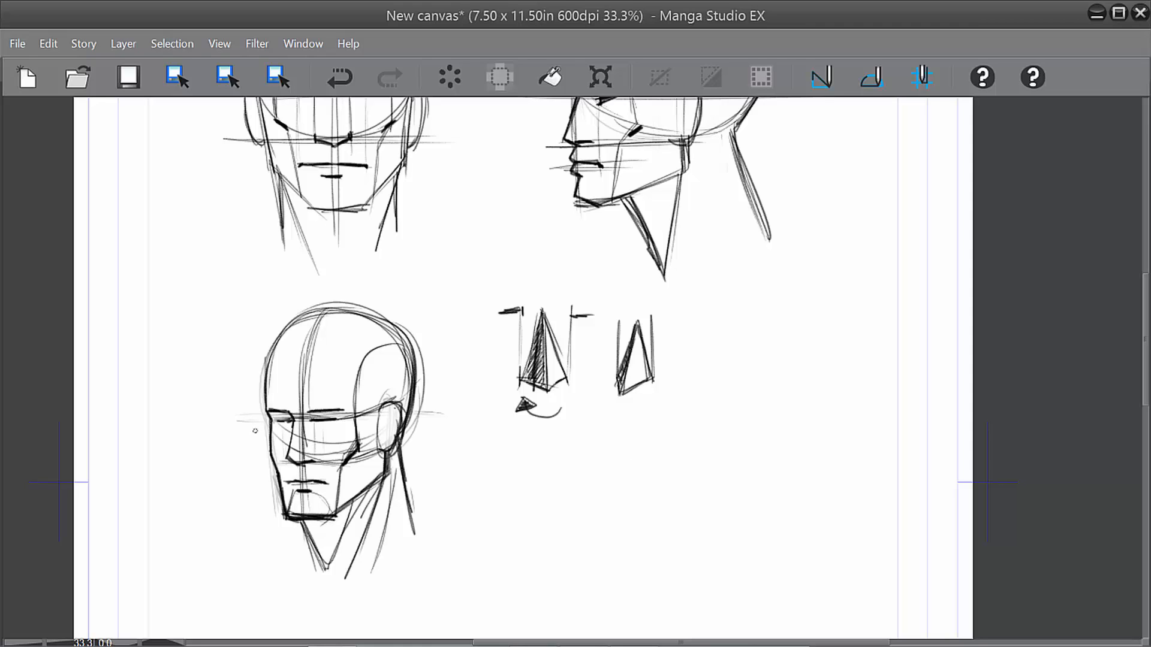
drag(255, 431, 410, 433)
key(ctrl+z)
key(ctrl+z)
drag(443, 472, 445, 495)
drag(301, 427, 202, 431)
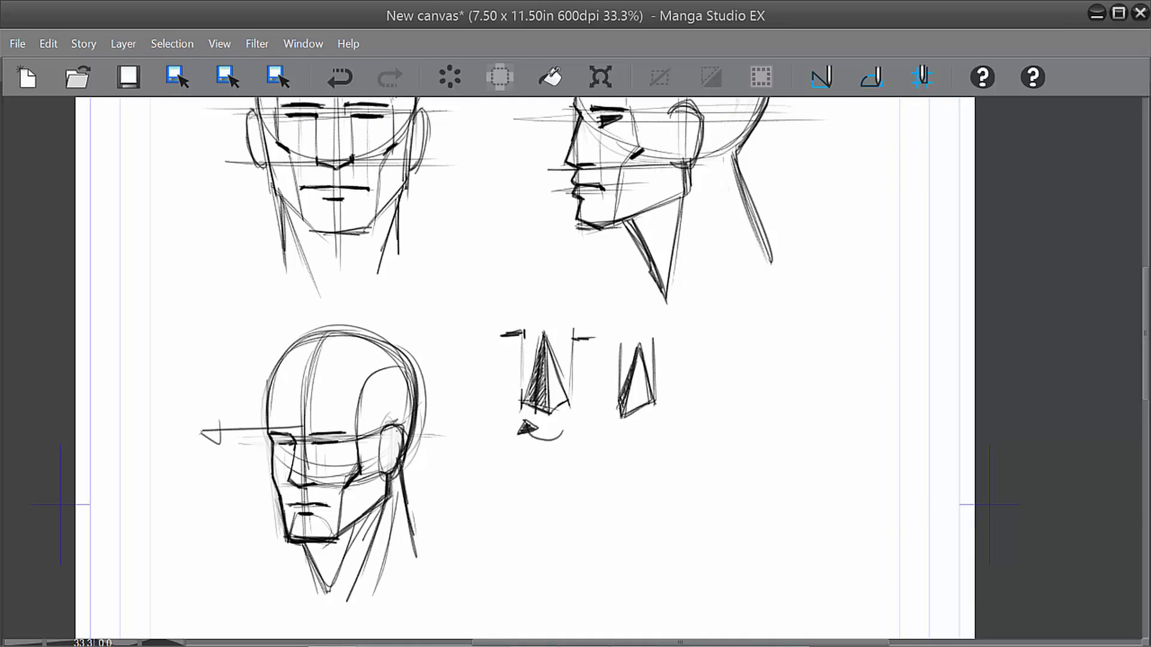
key(ctrl+z)
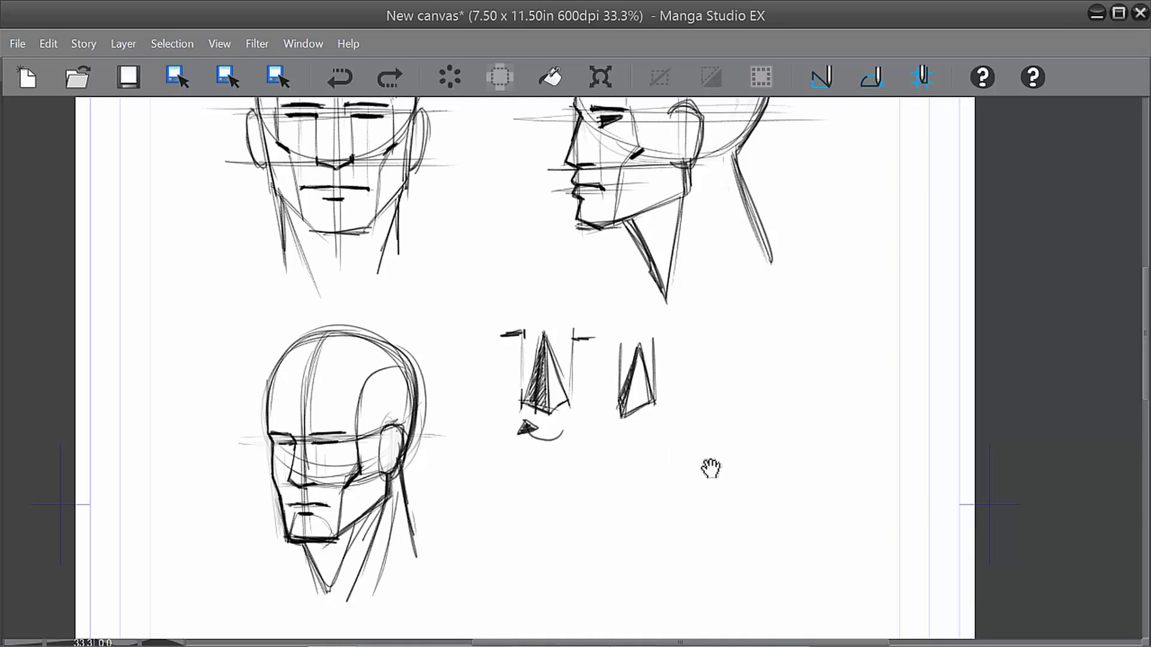
Add a new raster layer above the existing sketch layers.
mouse_move(709, 470)
mouse_down()
mouse_move(640, 393)
mouse_move(551, 535)
mouse_move(565, 529)
mouse_move(599, 555)
mouse_move(607, 451)
mouse_move(609, 498)
mouse_move(602, 468)
mouse_move(622, 488)
mouse_move(749, 446)
mouse_up()
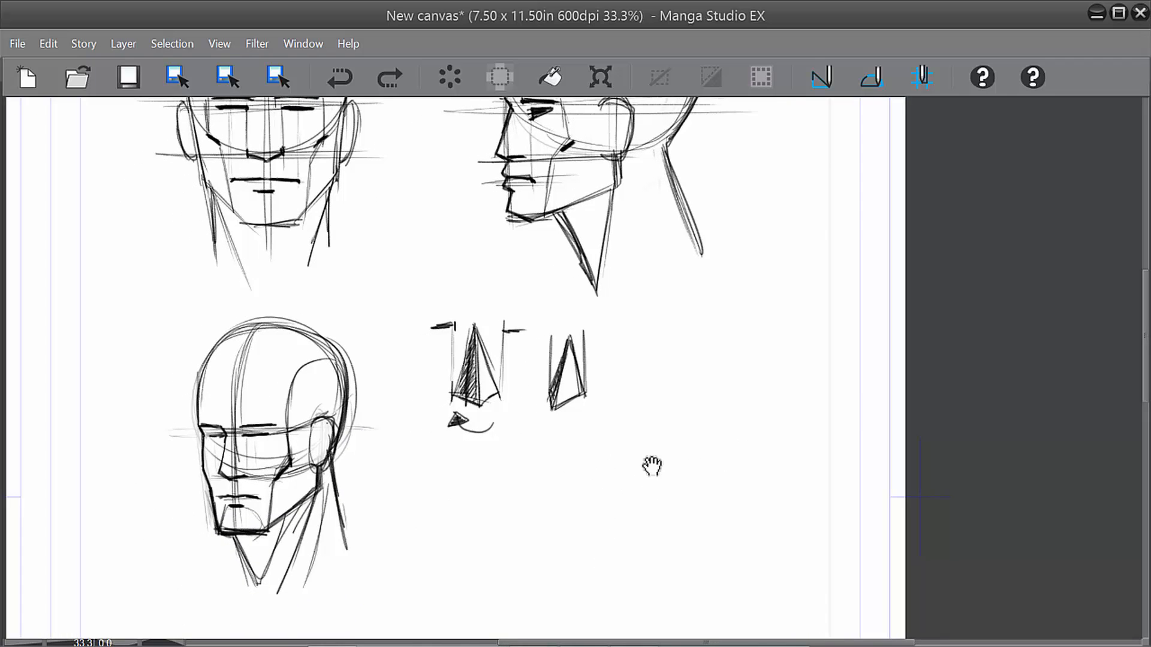
drag(653, 465, 704, 492)
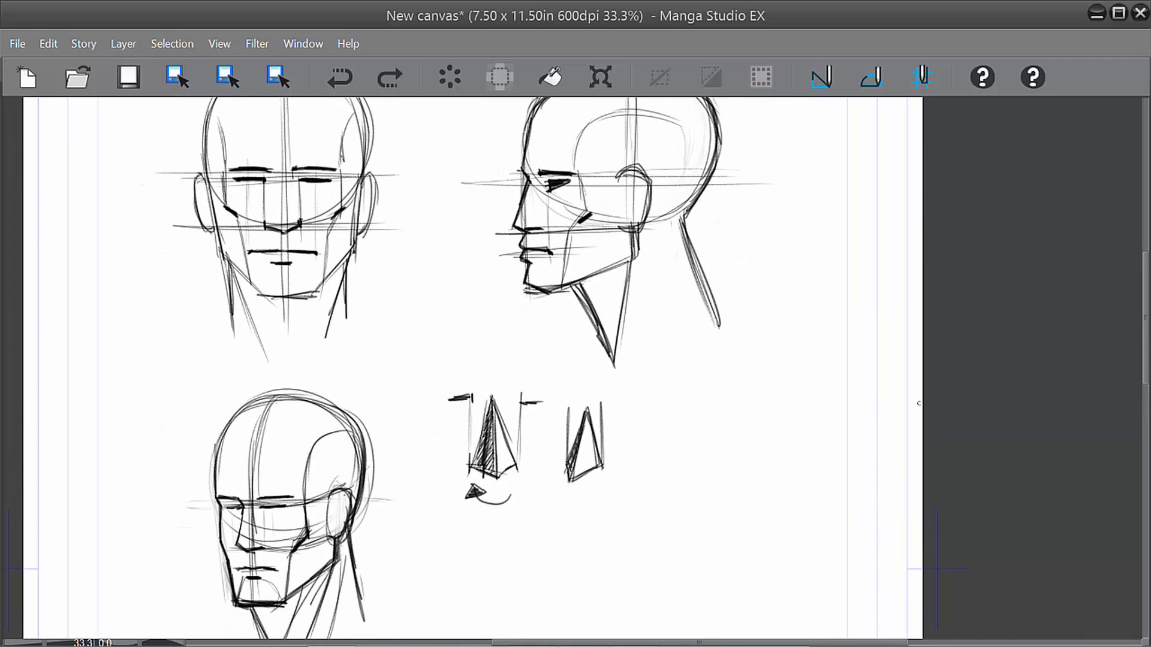
key(Tab)
right_click(1087, 271)
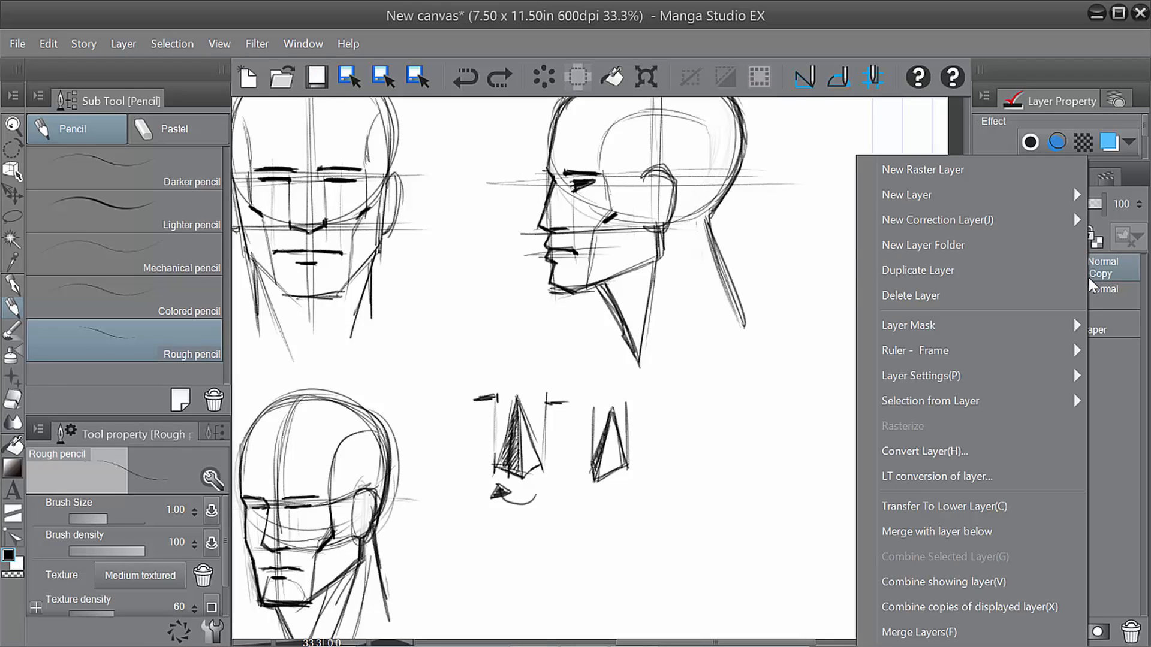
click(1012, 175)
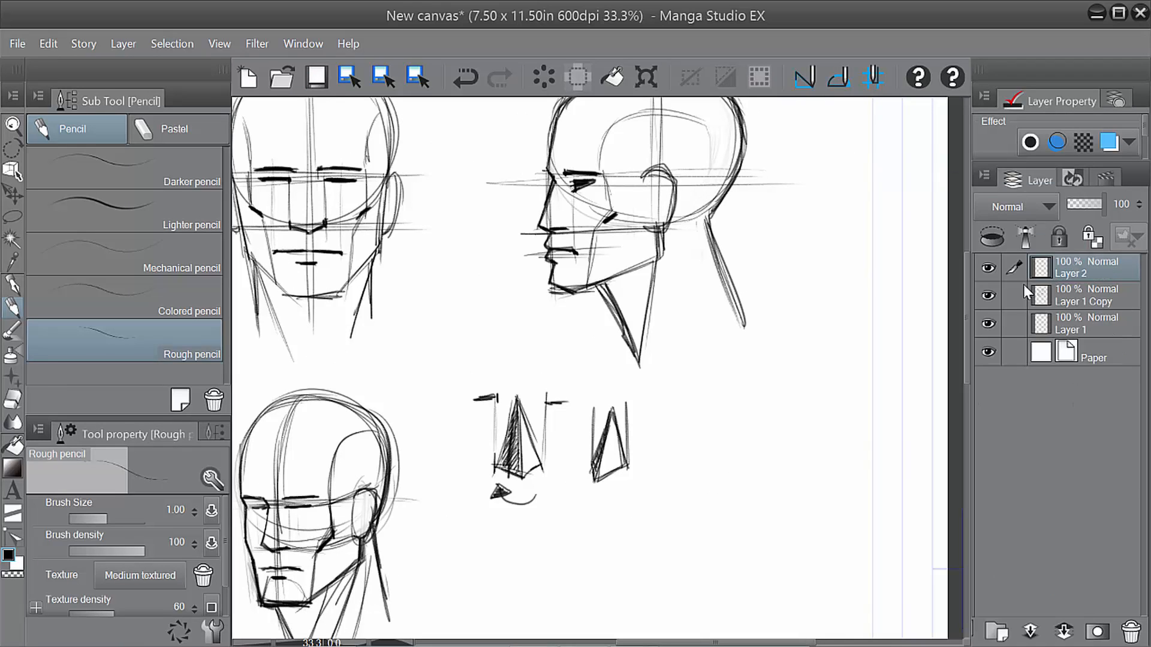
Toggle the two sketch layers' visibility to check their contents, and merge Layer 1 Copy down into Layer 1.
click(987, 296)
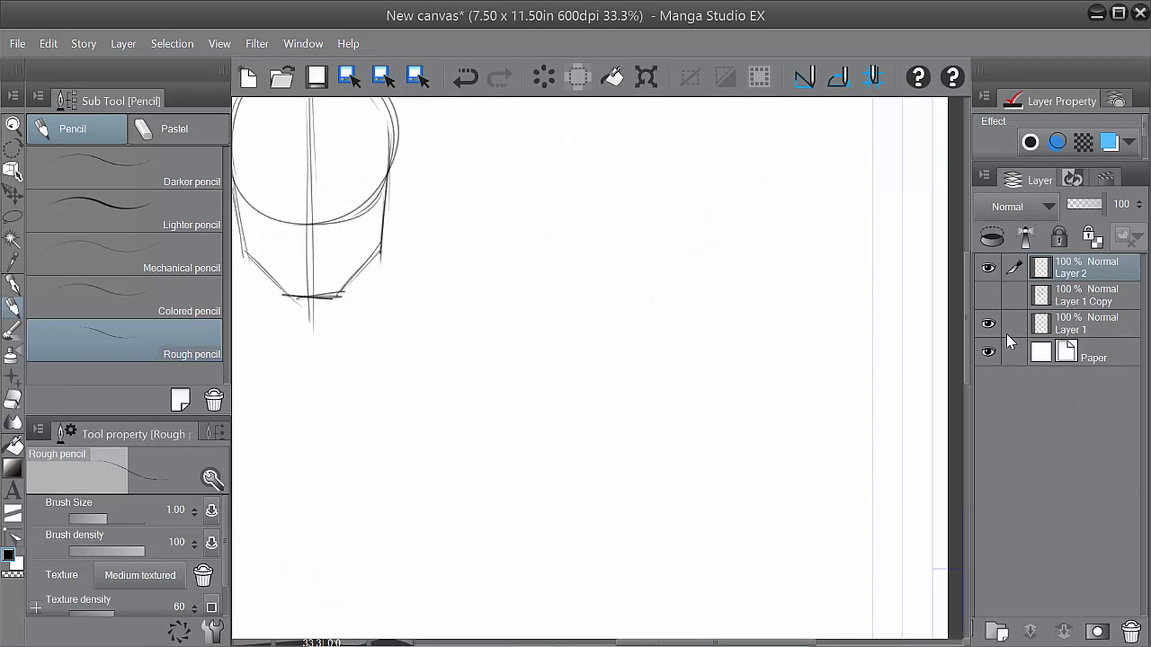
click(988, 324)
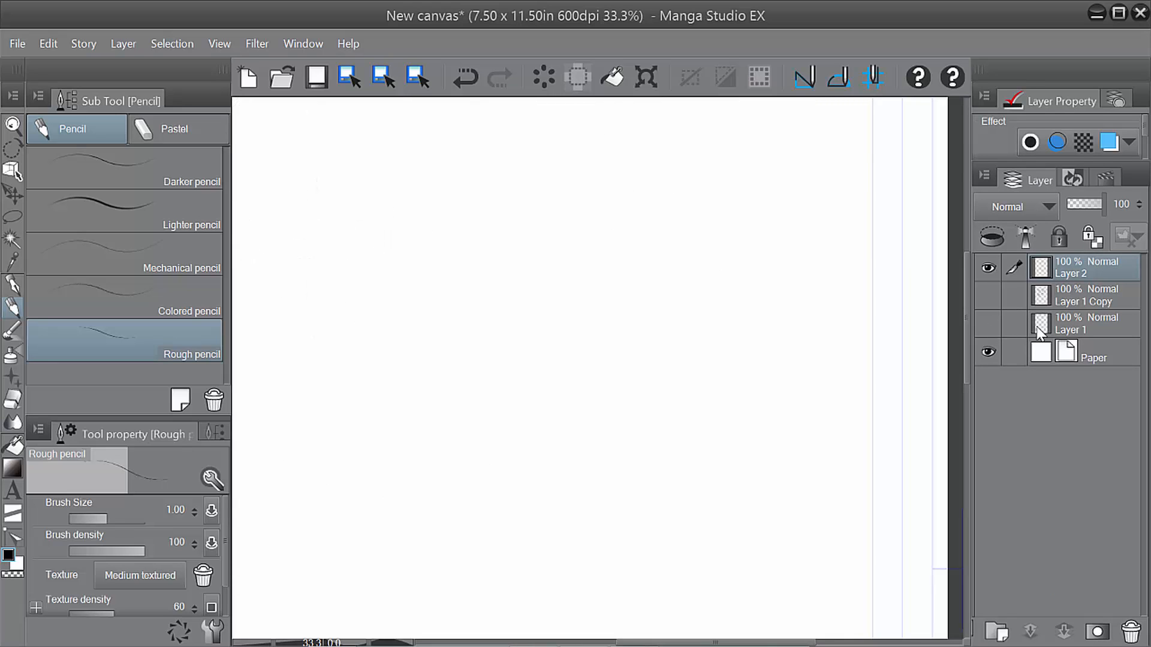
click(987, 296)
click(988, 324)
click(1075, 296)
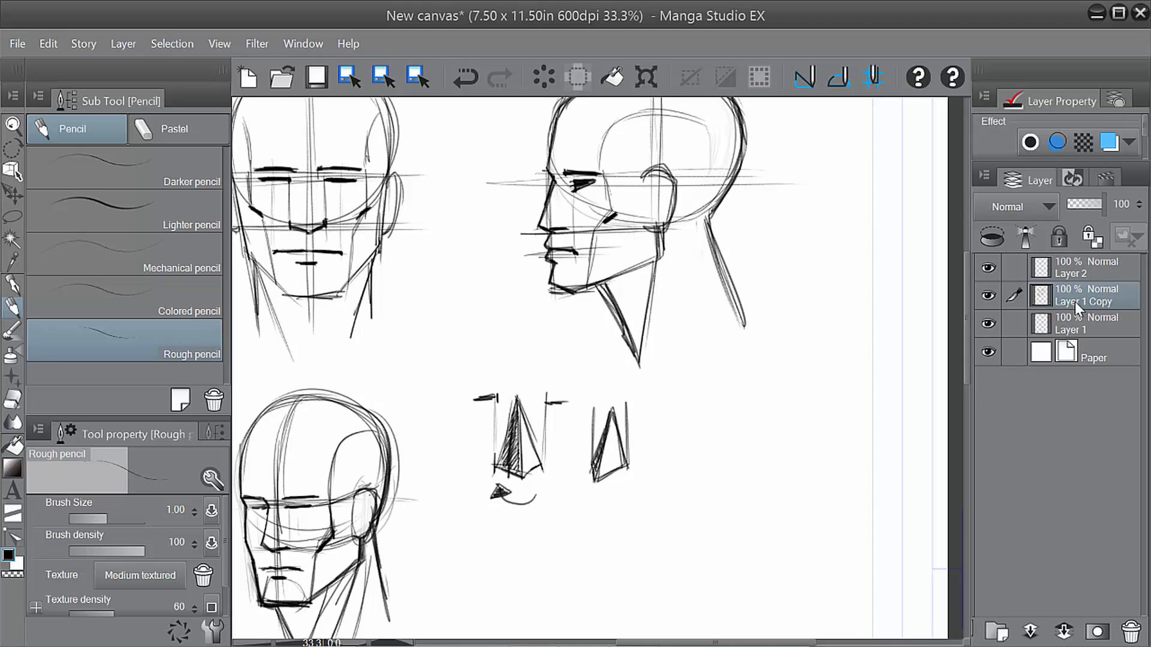
key(ctrl+e)
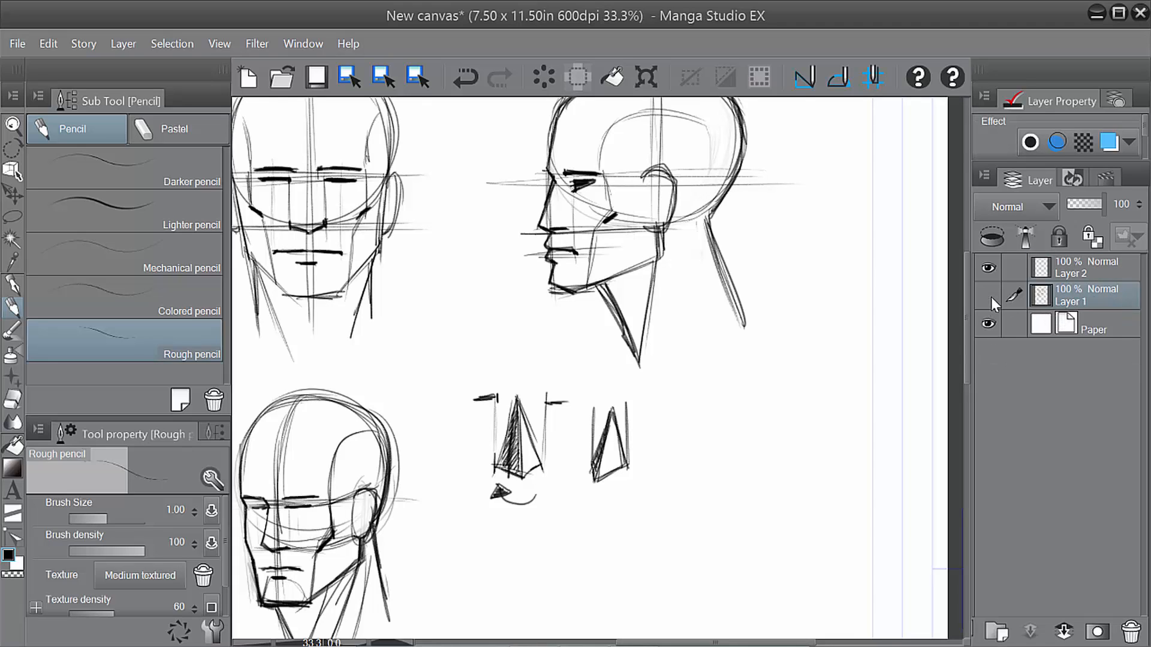
Hide the merged Layer 1 and make the empty Layer 2 the active drawing layer.
drag(777, 429, 833, 447)
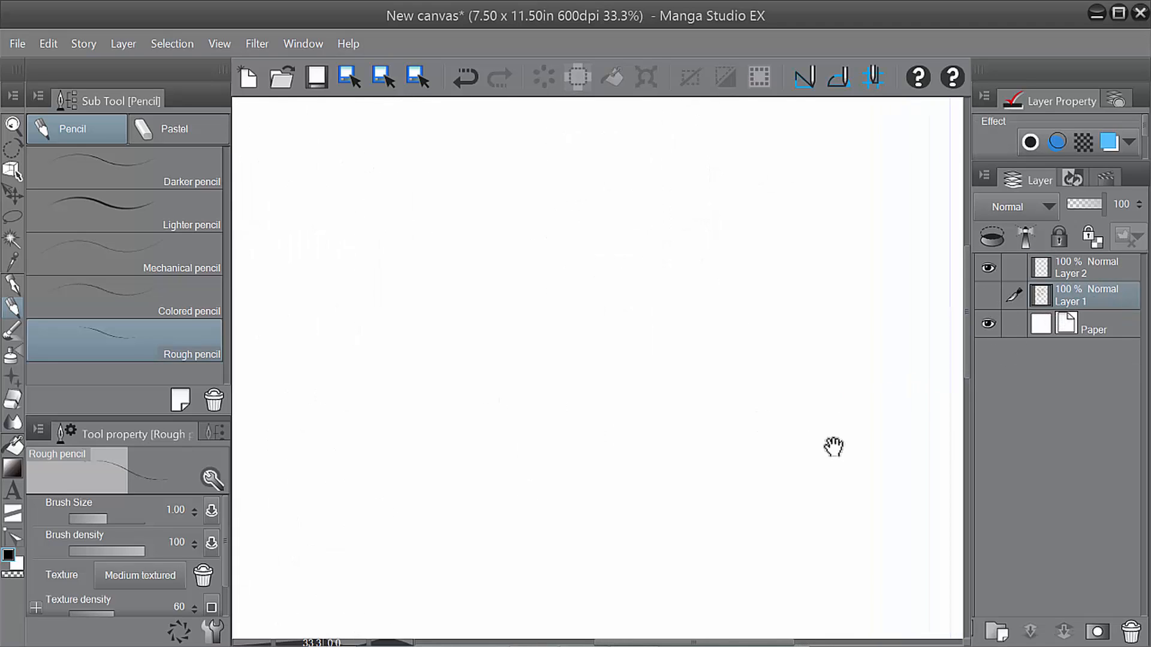
click(1086, 275)
key(Tab)
drag(724, 377, 666, 438)
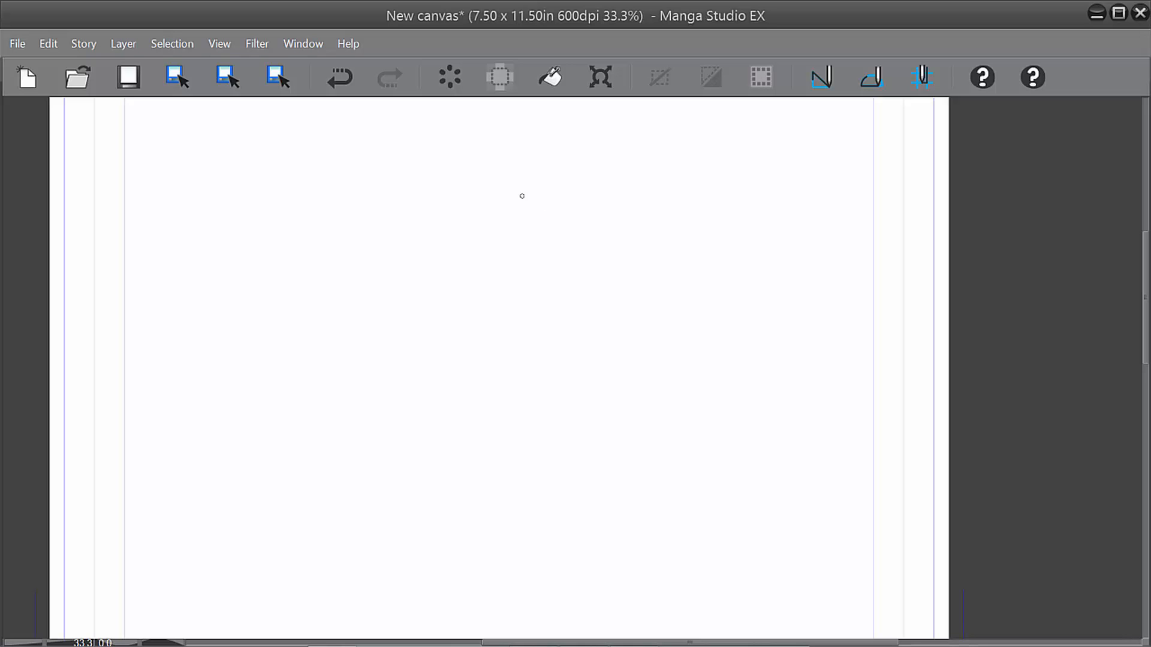
Sketch a cranium circle in the page's upper middle with a curved vertical centre line near its left side.
mouse_move(496, 183)
mouse_down()
mouse_move(386, 290)
mouse_move(554, 209)
mouse_move(394, 234)
mouse_up()
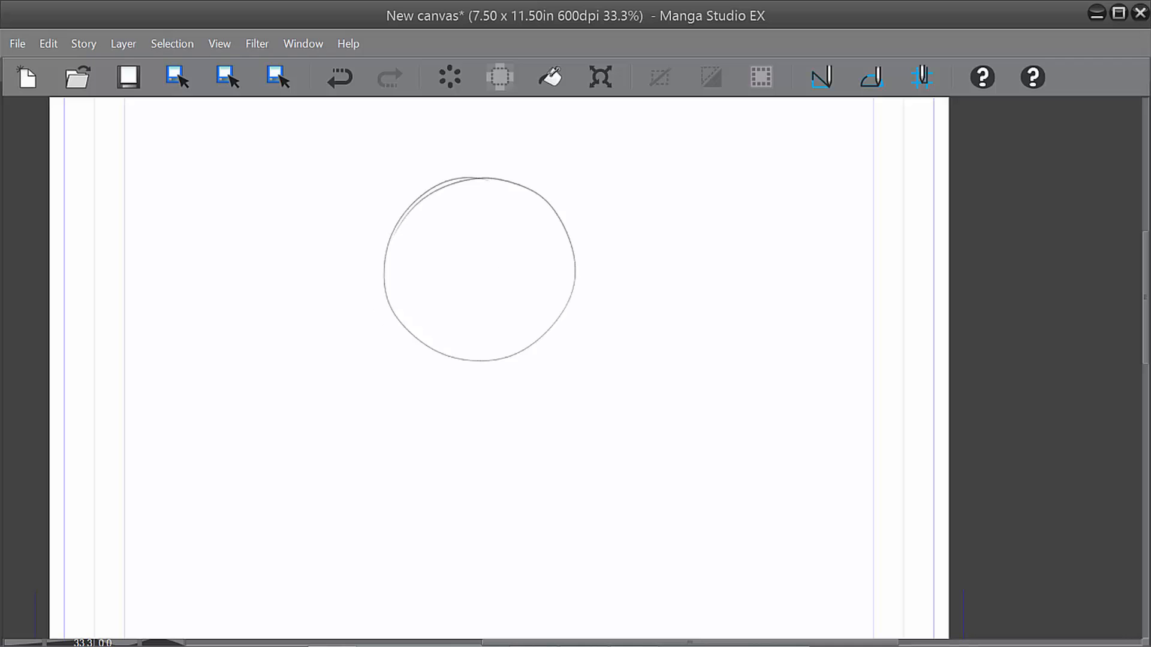
mouse_move(487, 180)
mouse_down()
mouse_move(440, 205)
mouse_move(421, 299)
mouse_up()
drag(426, 223, 424, 385)
drag(420, 324, 435, 414)
drag(417, 282, 434, 421)
mouse_move(420, 222)
mouse_down()
mouse_move(430, 384)
mouse_move(466, 185)
mouse_move(423, 227)
mouse_up()
mouse_move(471, 186)
mouse_down()
mouse_move(415, 277)
mouse_move(421, 383)
mouse_up()
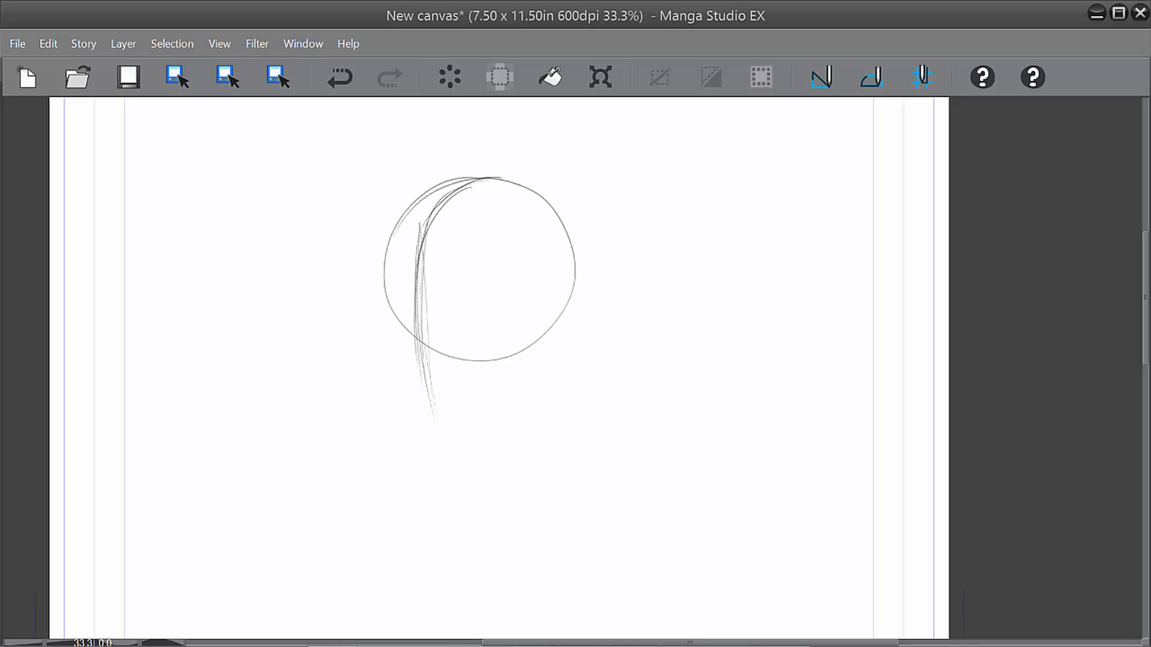
Draw the new head's far-side face line, short chin base and near jaw line rising to the ear area.
mouse_move(385, 290)
mouse_down()
mouse_move(411, 418)
mouse_move(384, 269)
mouse_move(403, 383)
mouse_up()
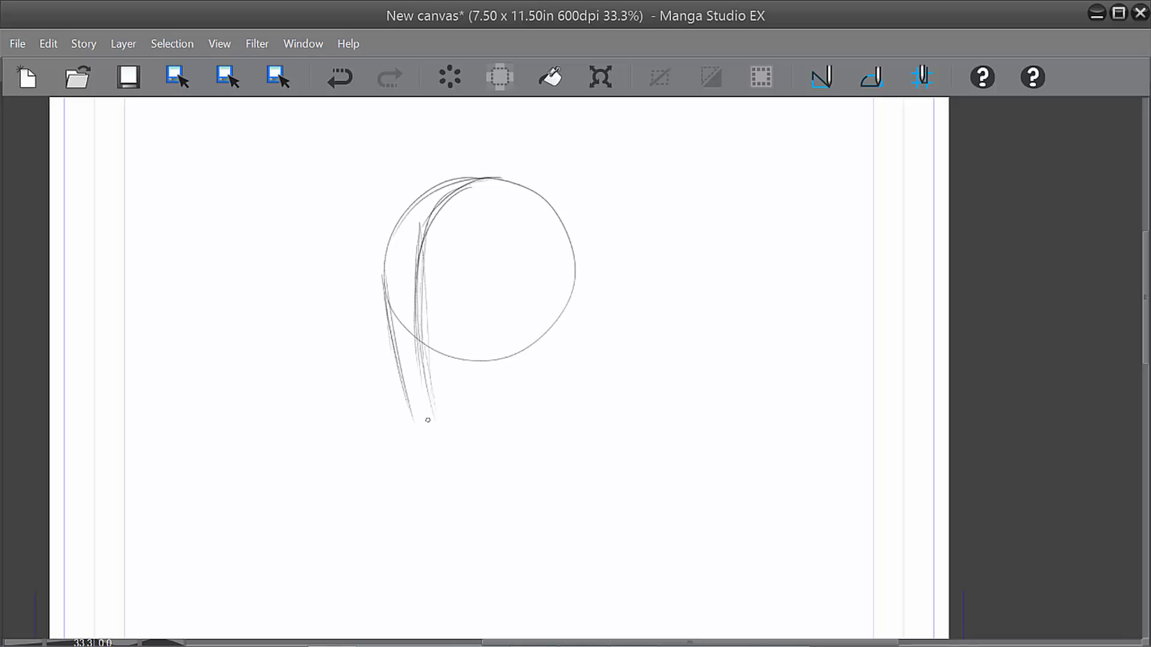
drag(422, 425, 463, 431)
drag(531, 328, 530, 378)
mouse_move(529, 306)
mouse_down()
mouse_move(534, 380)
mouse_move(481, 420)
mouse_up()
drag(534, 357, 459, 435)
mouse_move(466, 430)
mouse_down()
mouse_move(417, 423)
mouse_move(474, 433)
mouse_move(531, 360)
mouse_move(529, 316)
mouse_up()
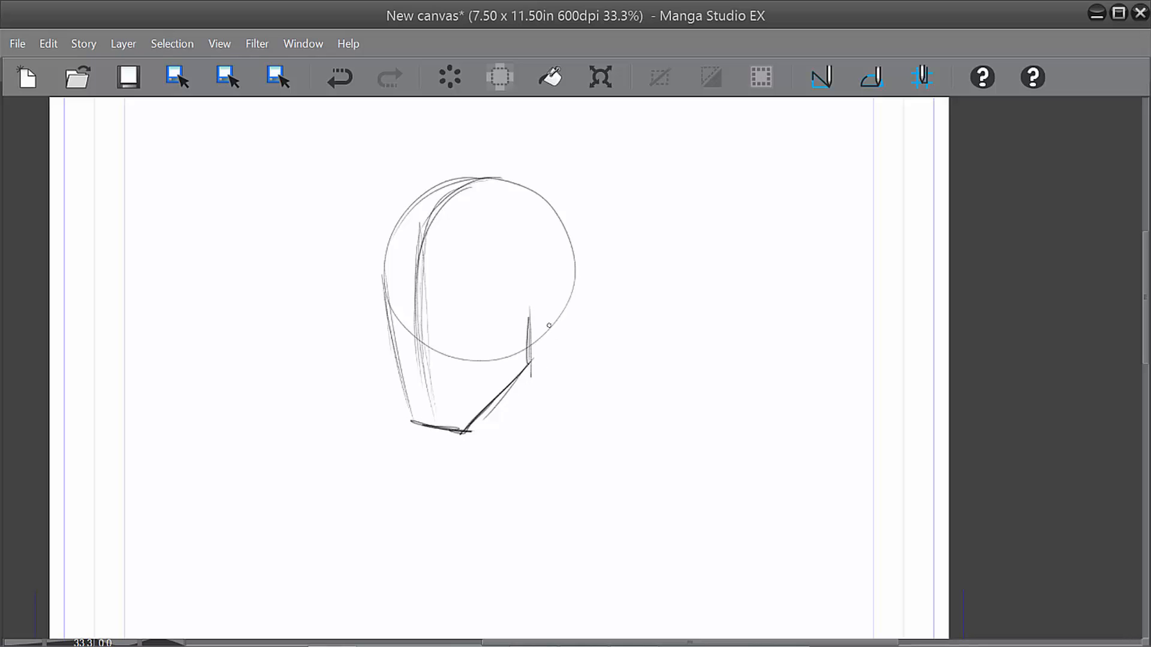
Darken the new head's far-side face line and reinforce the crown and back of the skull.
drag(388, 282, 416, 419)
drag(387, 256, 415, 420)
drag(384, 284, 414, 425)
mouse_move(387, 261)
mouse_down()
mouse_move(395, 338)
mouse_move(387, 234)
mouse_move(439, 188)
mouse_move(532, 186)
mouse_move(558, 291)
mouse_move(535, 342)
mouse_up()
drag(567, 293, 527, 343)
drag(557, 206, 564, 294)
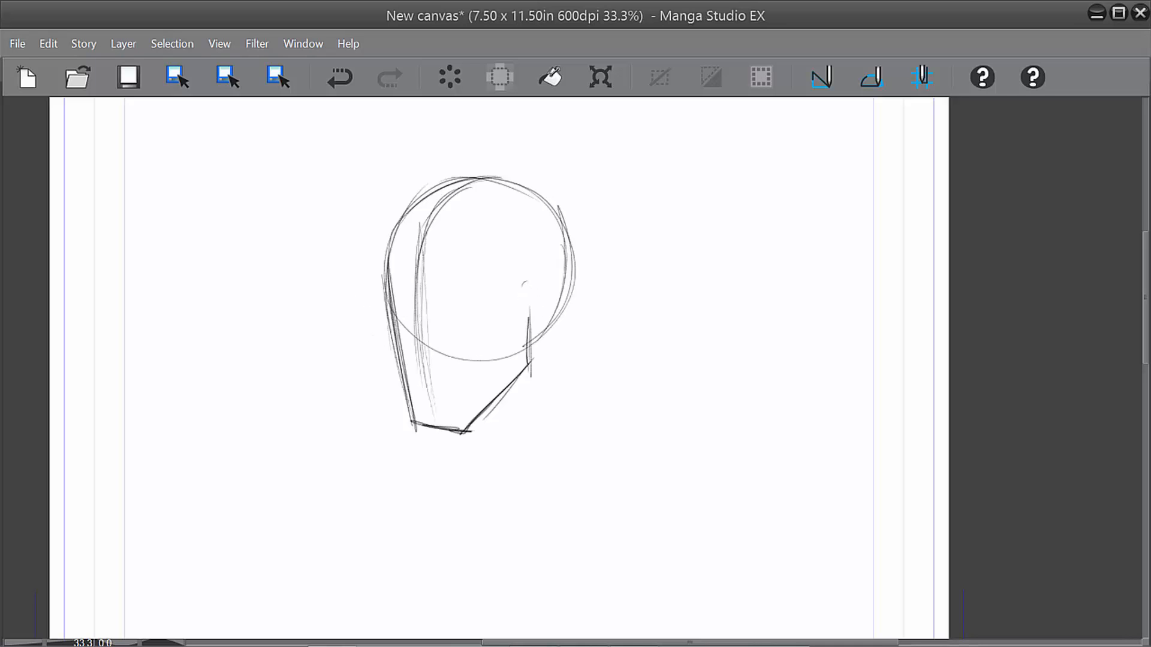
Add a horizontal eye line and outline the side plane from the chin past the cheekbone into a temple arc.
mouse_move(354, 307)
mouse_down()
mouse_move(492, 306)
mouse_move(394, 309)
mouse_up()
mouse_move(463, 428)
mouse_down()
mouse_move(490, 296)
mouse_move(471, 391)
mouse_up()
drag(490, 309, 555, 224)
drag(494, 277, 557, 227)
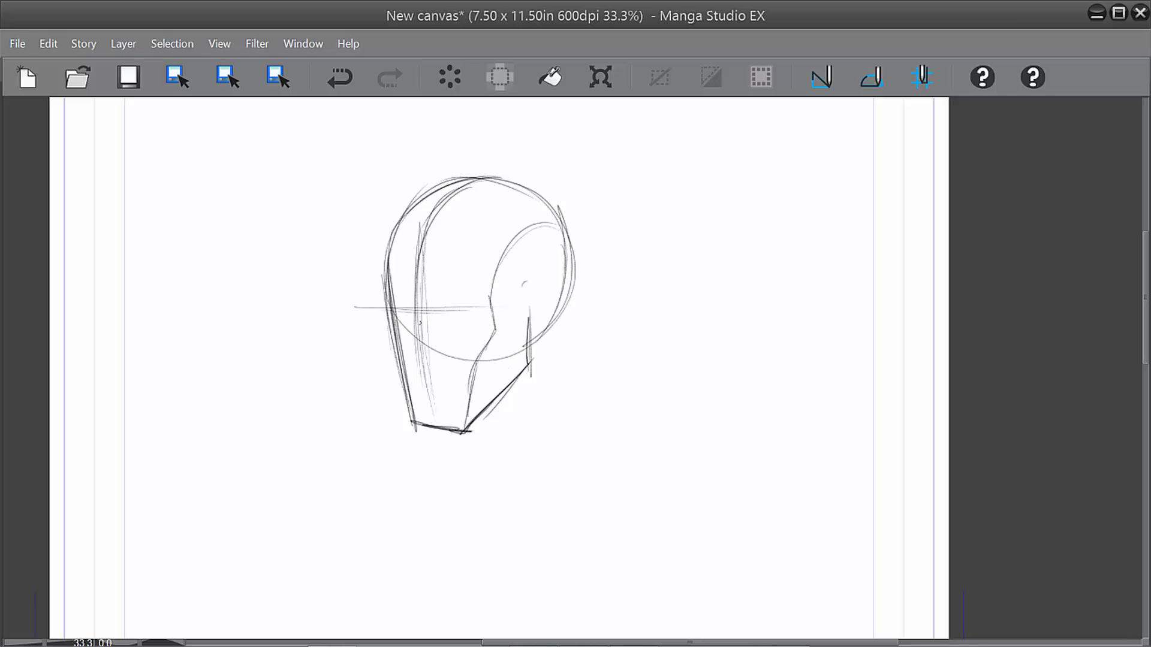
Strengthen the eye line and wrap both it and the nose-base line around the side of the new head.
drag(372, 308, 521, 306)
mouse_move(387, 310)
mouse_down()
mouse_move(470, 307)
mouse_move(571, 255)
mouse_up()
drag(472, 312, 506, 301)
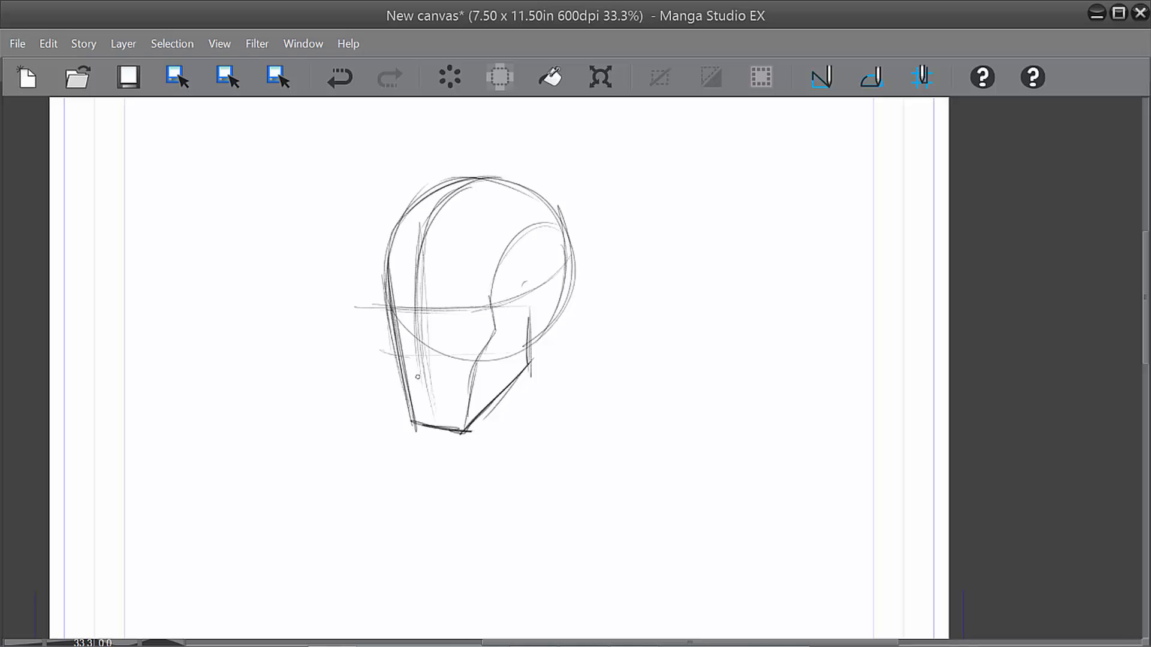
mouse_move(421, 362)
mouse_down()
mouse_move(491, 355)
mouse_move(542, 328)
mouse_up()
drag(479, 357, 564, 297)
Mark the mouth with short horizontal lines and outline the chin plane below it.
mouse_move(404, 388)
mouse_down()
mouse_move(473, 390)
mouse_move(412, 383)
mouse_move(412, 413)
mouse_move(421, 393)
mouse_move(460, 382)
mouse_move(415, 413)
mouse_move(477, 429)
mouse_move(488, 405)
mouse_up()
key(ctrl+z)
key(ctrl+z)
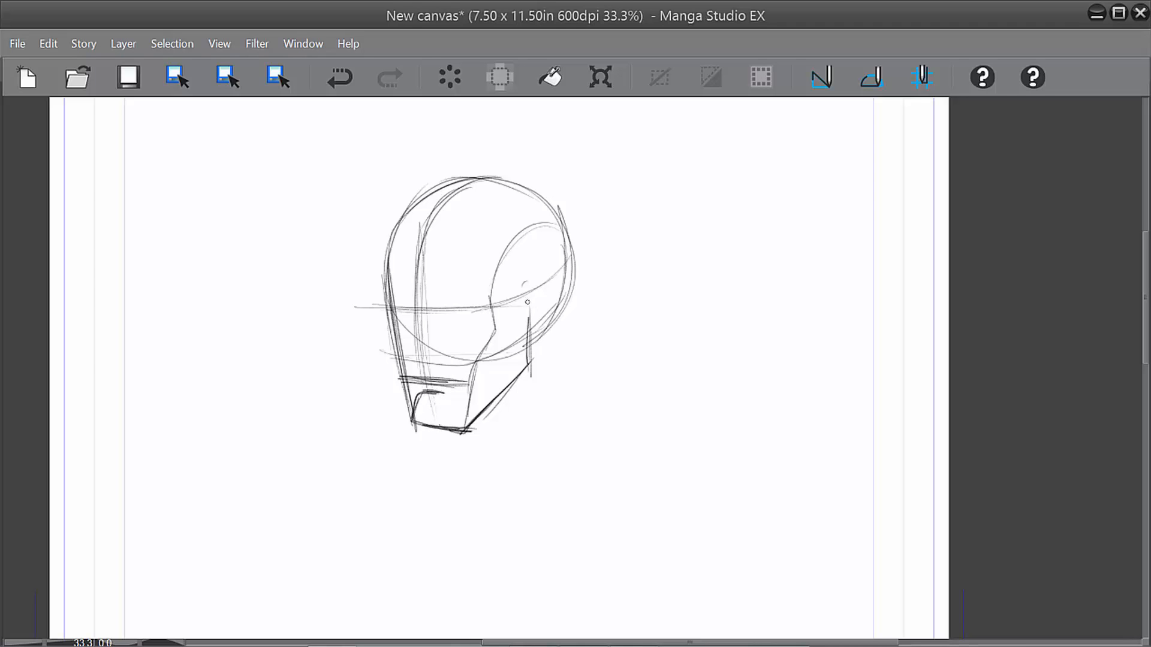
Draw the ear on the new head and the back of the neck sweeping down from the skull behind it.
mouse_move(525, 287)
mouse_down()
mouse_move(537, 330)
mouse_move(522, 335)
mouse_move(550, 304)
mouse_move(535, 285)
mouse_move(528, 339)
mouse_move(542, 299)
mouse_up()
drag(547, 326, 577, 438)
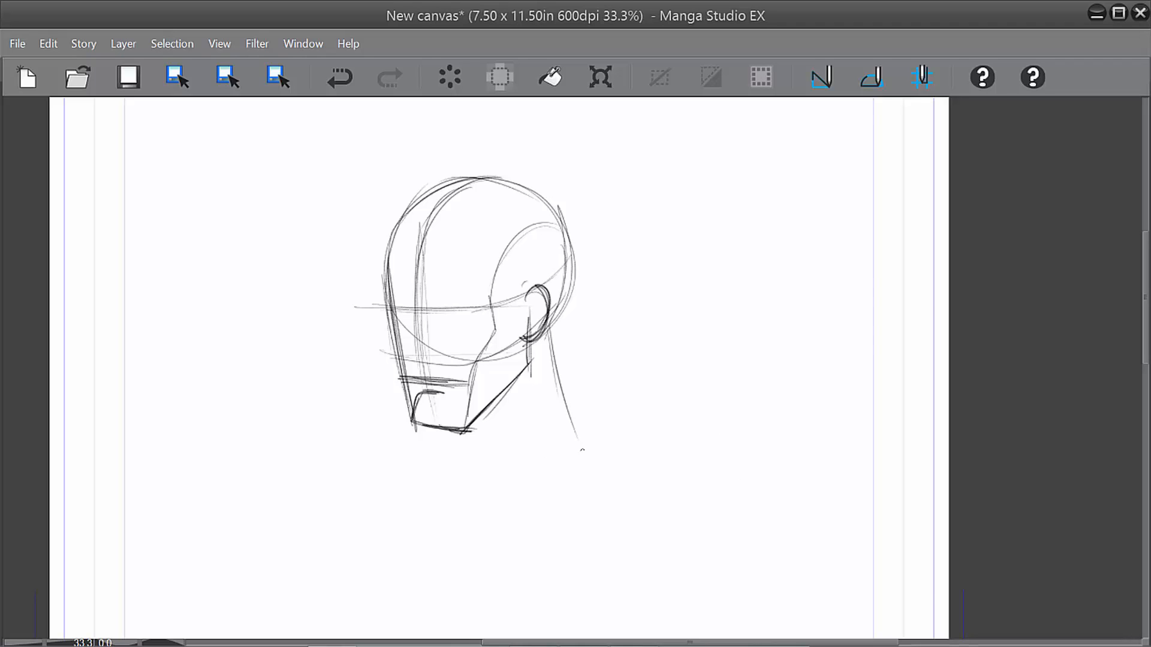
drag(555, 363, 570, 423)
drag(554, 311, 549, 363)
drag(566, 239, 547, 334)
drag(548, 328, 551, 366)
Draw the front of the neck below the chin and the neck muscle running from behind the jaw to the throat.
drag(449, 434, 493, 500)
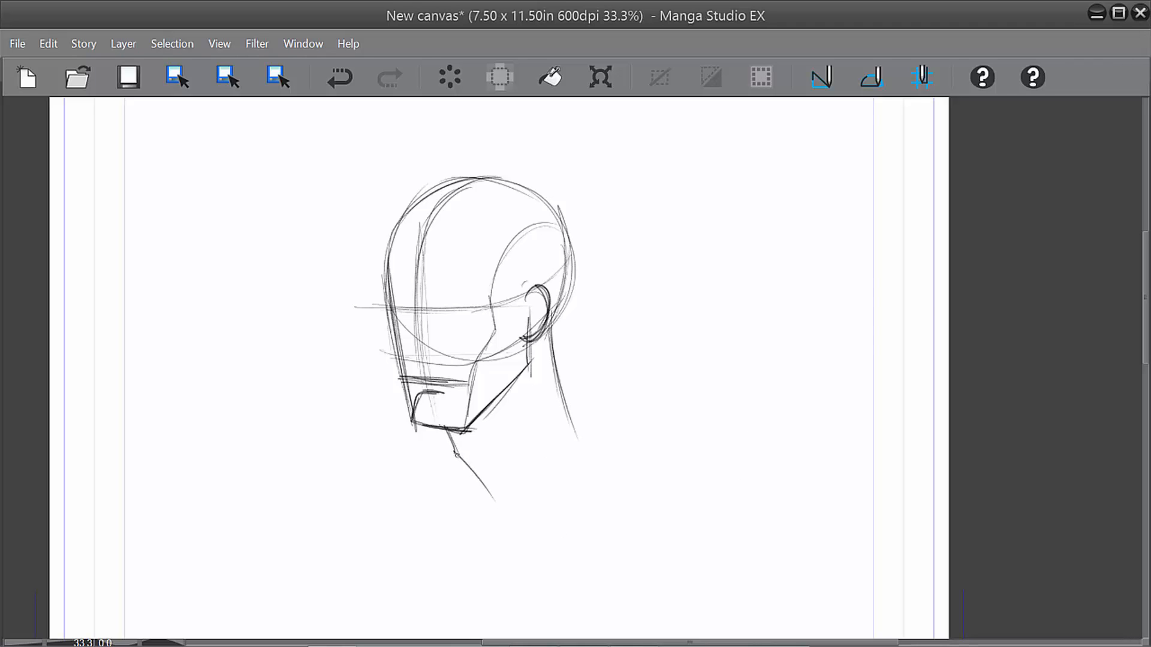
drag(455, 454, 490, 495)
drag(490, 495, 492, 409)
drag(530, 341, 489, 513)
drag(526, 368, 505, 446)
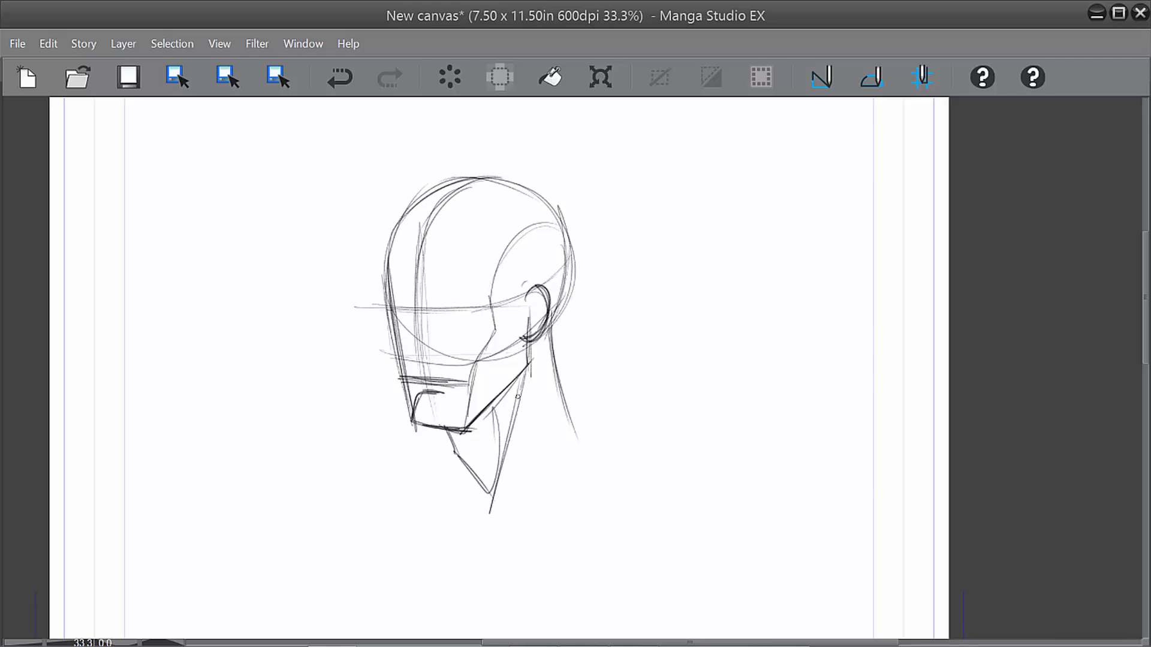
Strengthen the front neck muscle and draw the neck's side and back contours running down from behind the ear.
drag(521, 390, 501, 462)
drag(467, 457, 488, 497)
drag(545, 347, 520, 500)
drag(546, 337, 515, 508)
mouse_move(544, 367)
mouse_down()
mouse_move(524, 486)
mouse_move(571, 416)
mouse_move(576, 459)
mouse_up()
drag(567, 409, 589, 490)
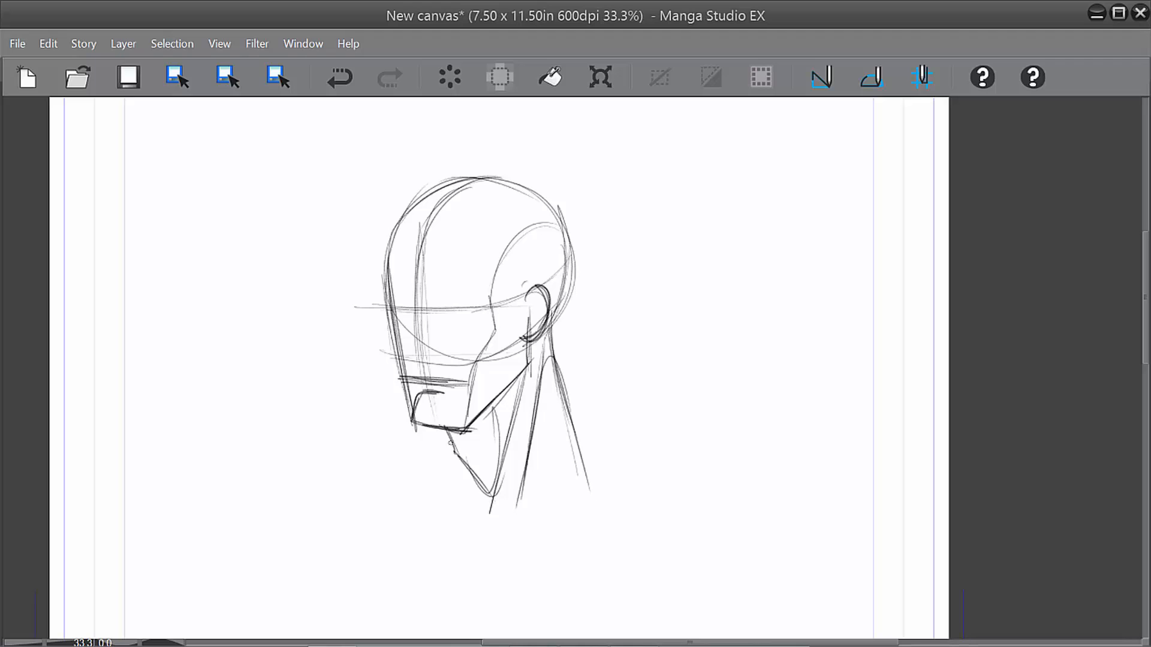
Add the collar line at the front of the neck and short sloping shoulder lines behind it.
mouse_move(451, 429)
mouse_down()
mouse_move(445, 468)
mouse_move(451, 446)
mouse_move(466, 495)
mouse_up()
key(ctrl+z)
drag(452, 438, 417, 470)
drag(566, 407, 608, 434)
drag(580, 422, 623, 449)
drag(640, 404, 659, 414)
Mark the far eye socket and nose bridge on the eye line and draw the V-shaped underside of the nose.
scroll(674, 384, up, 1)
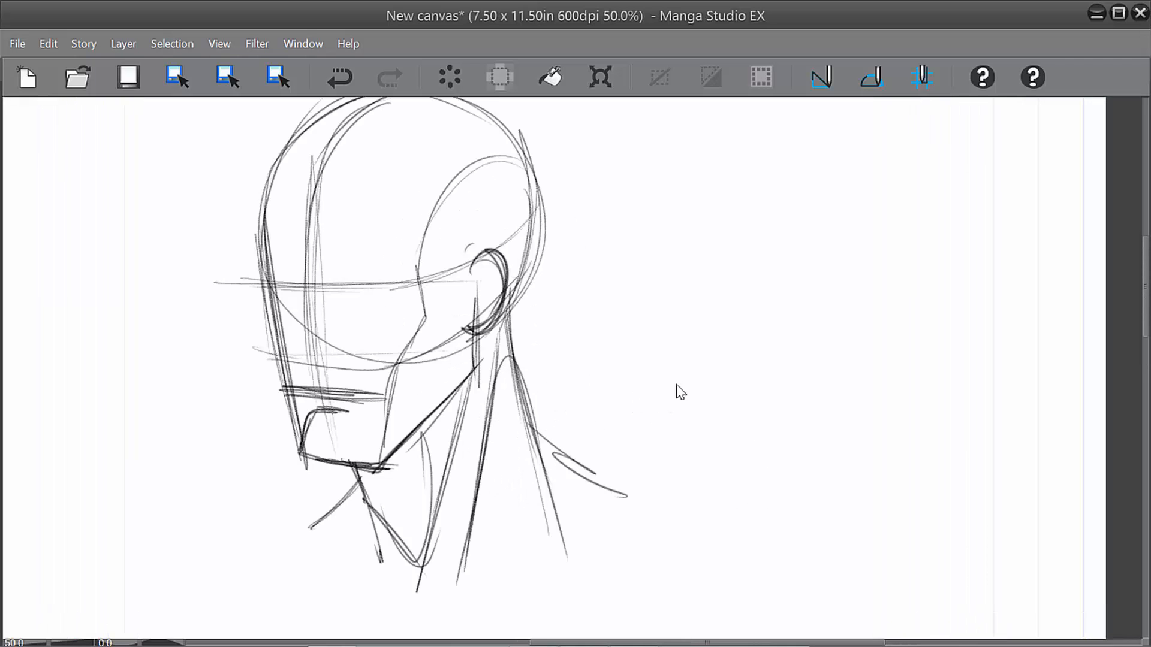
mouse_move(465, 367)
mouse_down()
mouse_move(581, 391)
mouse_move(558, 410)
mouse_up()
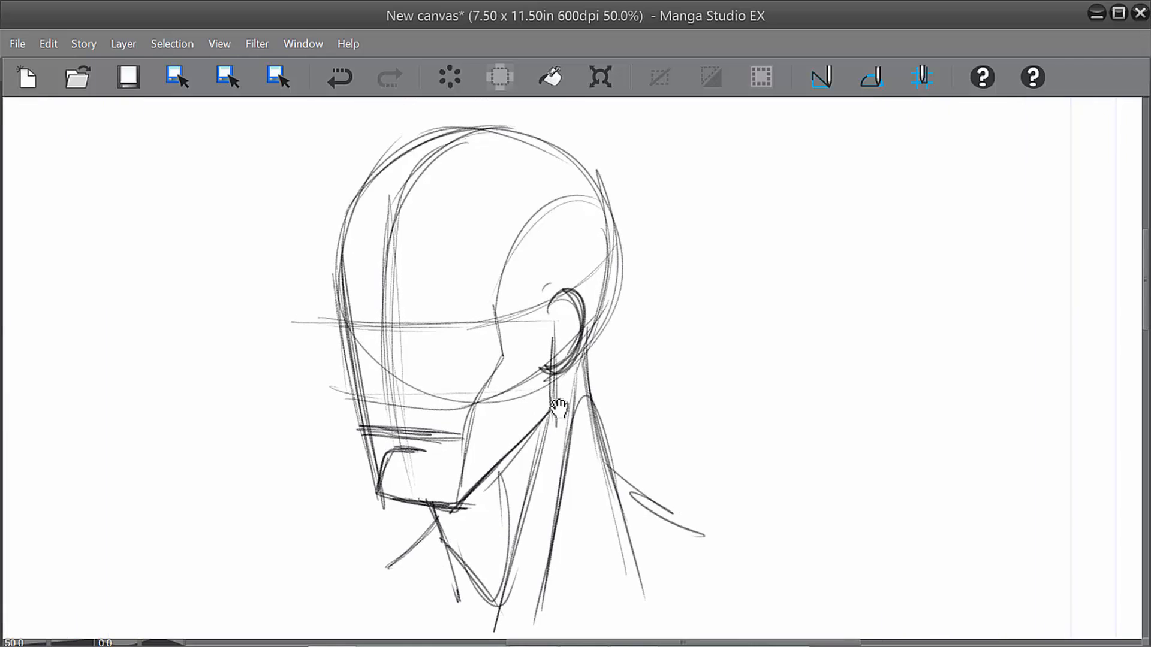
mouse_move(543, 315)
mouse_down()
mouse_move(550, 297)
mouse_move(583, 302)
mouse_move(552, 374)
mouse_up()
drag(375, 391, 399, 407)
mouse_move(367, 312)
mouse_down()
mouse_move(378, 349)
mouse_move(417, 328)
mouse_move(454, 337)
mouse_move(413, 326)
mouse_up()
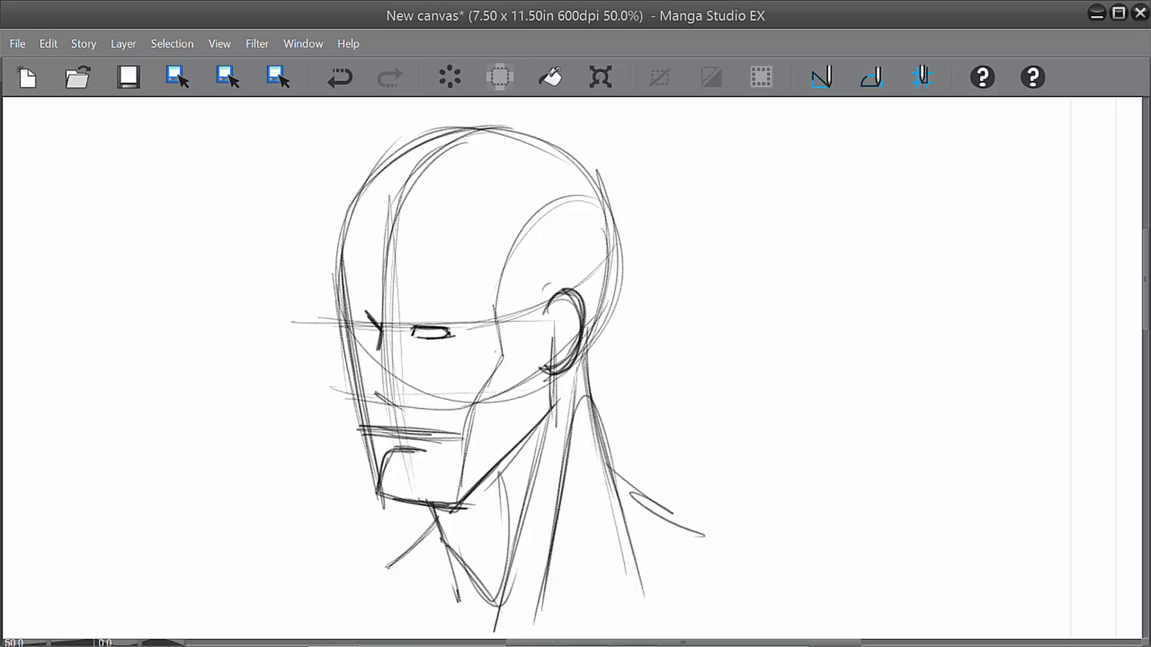
mouse_move(401, 405)
mouse_down()
mouse_move(419, 399)
mouse_move(375, 393)
mouse_move(395, 405)
mouse_move(425, 397)
mouse_up()
Draw both narrow eyes along the eye line with a light brow guide above the near eye.
drag(437, 329, 497, 322)
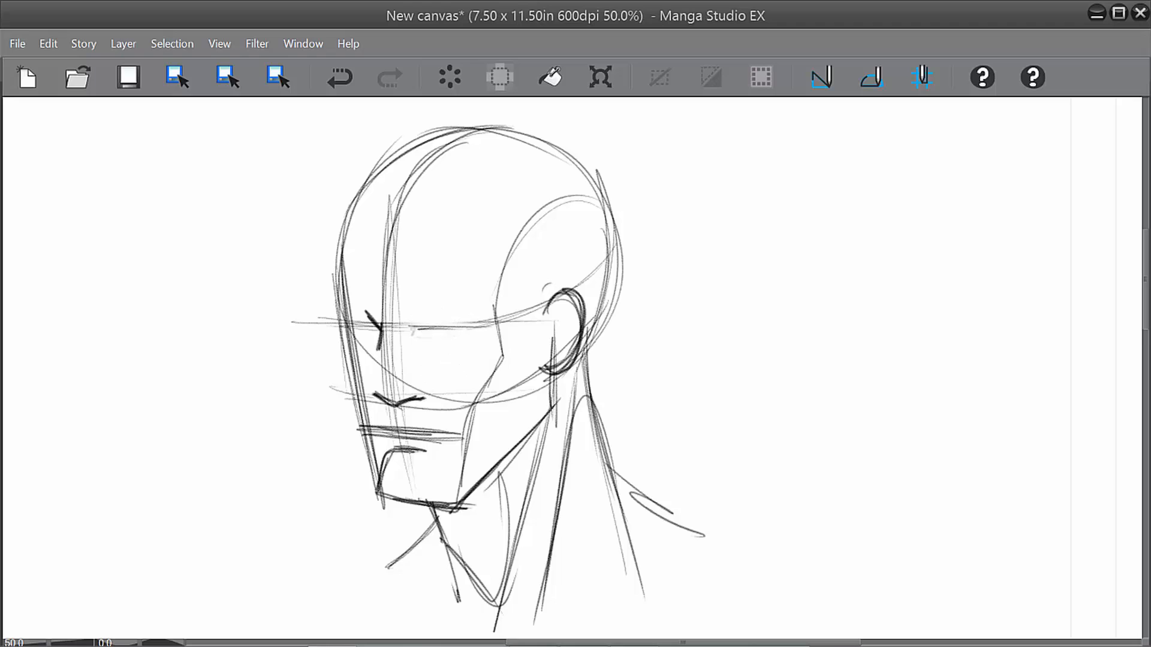
mouse_move(427, 329)
mouse_down()
mouse_move(427, 341)
mouse_move(467, 333)
mouse_up()
mouse_move(373, 324)
mouse_down()
mouse_move(354, 323)
mouse_move(372, 322)
mouse_move(360, 335)
mouse_move(383, 339)
mouse_move(356, 331)
mouse_move(471, 313)
mouse_up()
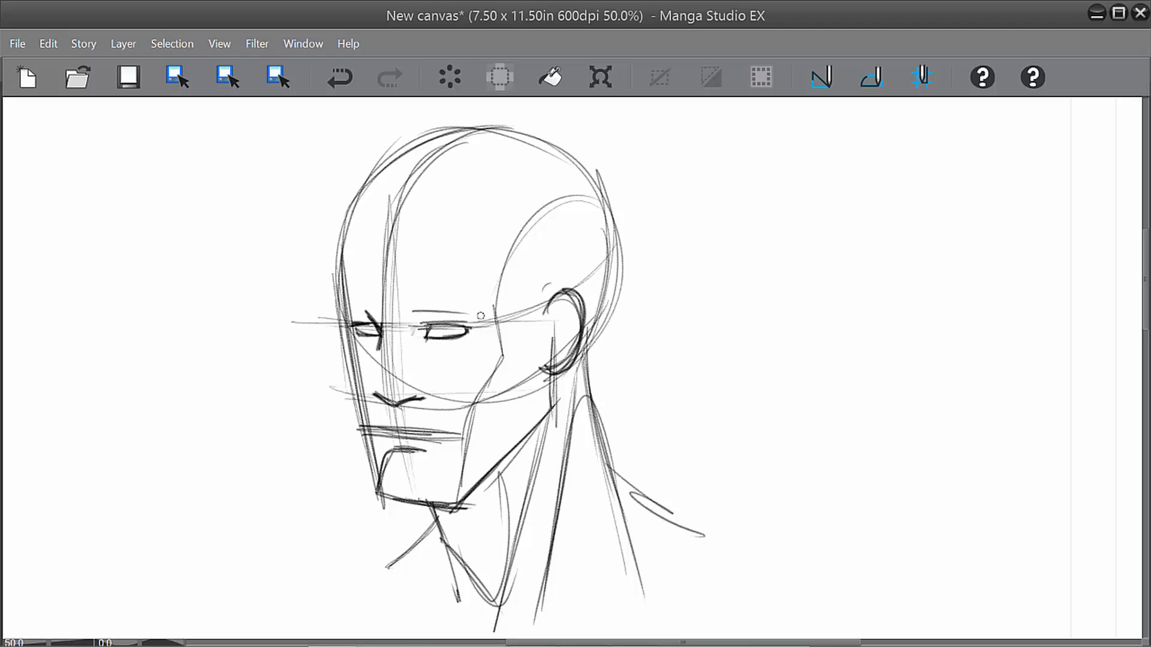
Replace the light brow guide with thick, angled eyebrows and darken the far edge of the forehead.
key(ctrl+z)
mouse_move(427, 315)
mouse_down()
mouse_move(412, 318)
mouse_move(488, 312)
mouse_up()
mouse_move(414, 314)
mouse_down()
mouse_move(495, 308)
mouse_move(410, 306)
mouse_move(414, 325)
mouse_move(334, 309)
mouse_move(370, 309)
mouse_move(358, 335)
mouse_up()
mouse_move(341, 315)
mouse_down()
mouse_move(359, 335)
mouse_move(341, 258)
mouse_up()
drag(340, 277, 341, 227)
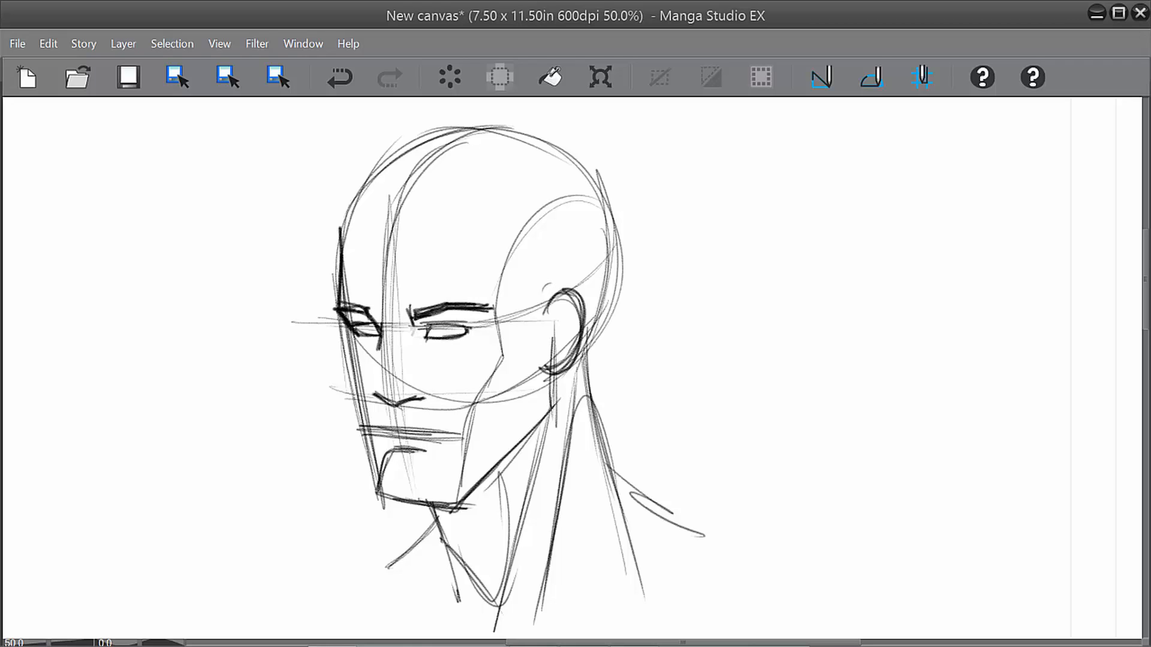
Draw the far cheek contour, the philtrum and the full lips, and darken the chin edge below them.
drag(352, 333, 371, 453)
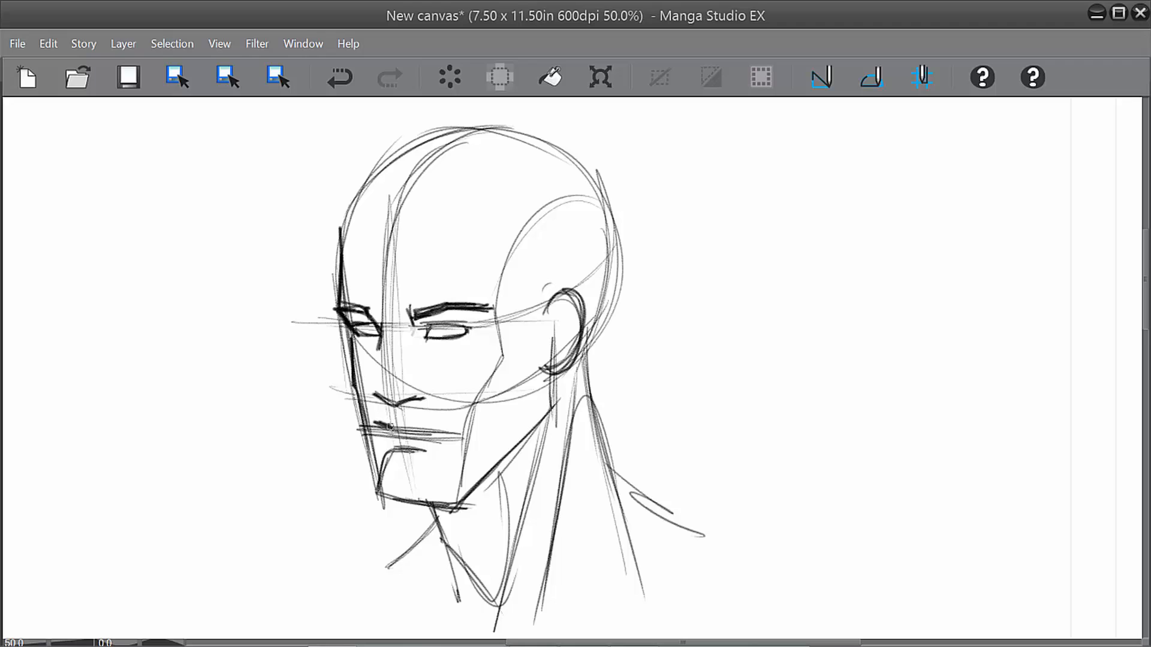
key(ctrl+z)
mouse_move(400, 410)
mouse_down()
mouse_move(396, 423)
mouse_move(373, 422)
mouse_move(441, 434)
mouse_move(378, 442)
mouse_move(426, 444)
mouse_move(404, 447)
mouse_move(380, 420)
mouse_move(378, 491)
mouse_up()
mouse_move(430, 429)
mouse_down()
mouse_move(450, 440)
mouse_move(398, 407)
mouse_move(447, 440)
mouse_up()
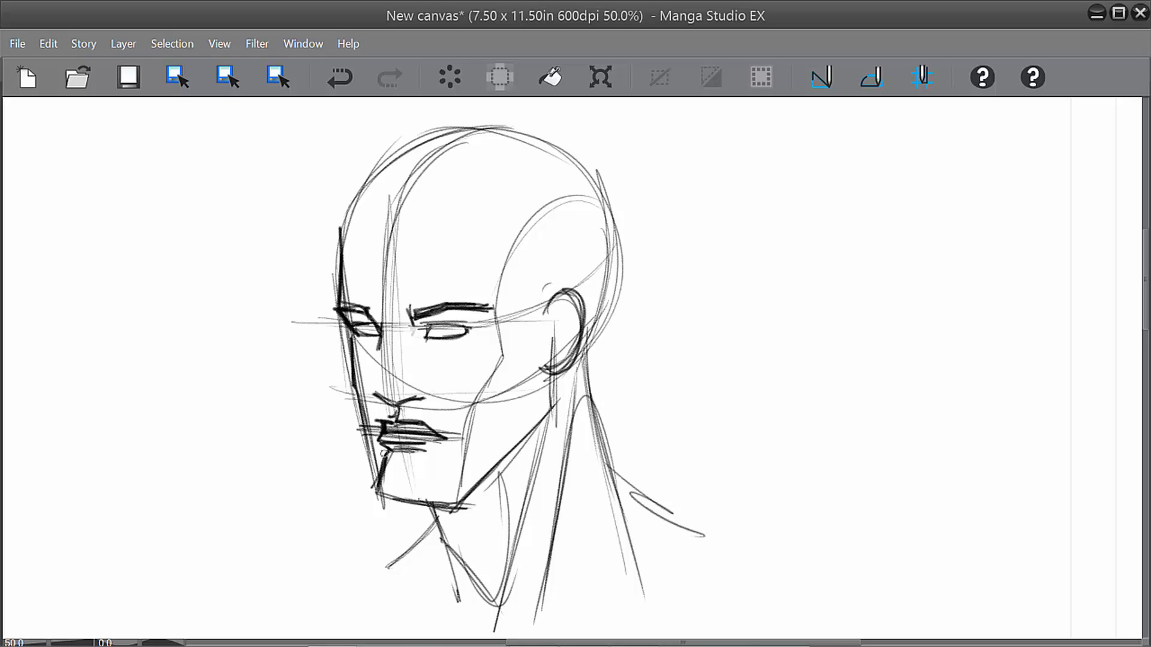
drag(382, 413, 383, 443)
Darken the far cheek and jaw contour, soften it with the eraser and redraw it cleanly down to the chin.
mouse_move(352, 346)
mouse_down()
mouse_move(378, 476)
mouse_move(354, 350)
mouse_up()
mouse_move(364, 417)
mouse_down()
mouse_move(380, 469)
mouse_move(373, 495)
mouse_up()
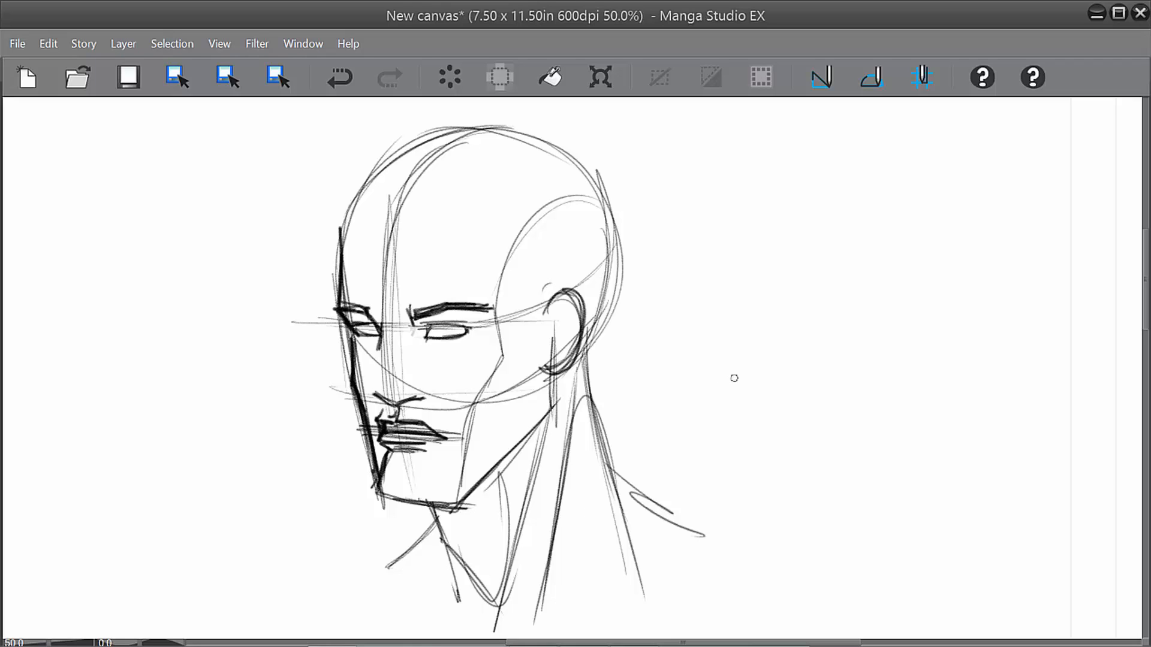
key(e)
drag(350, 348, 374, 505)
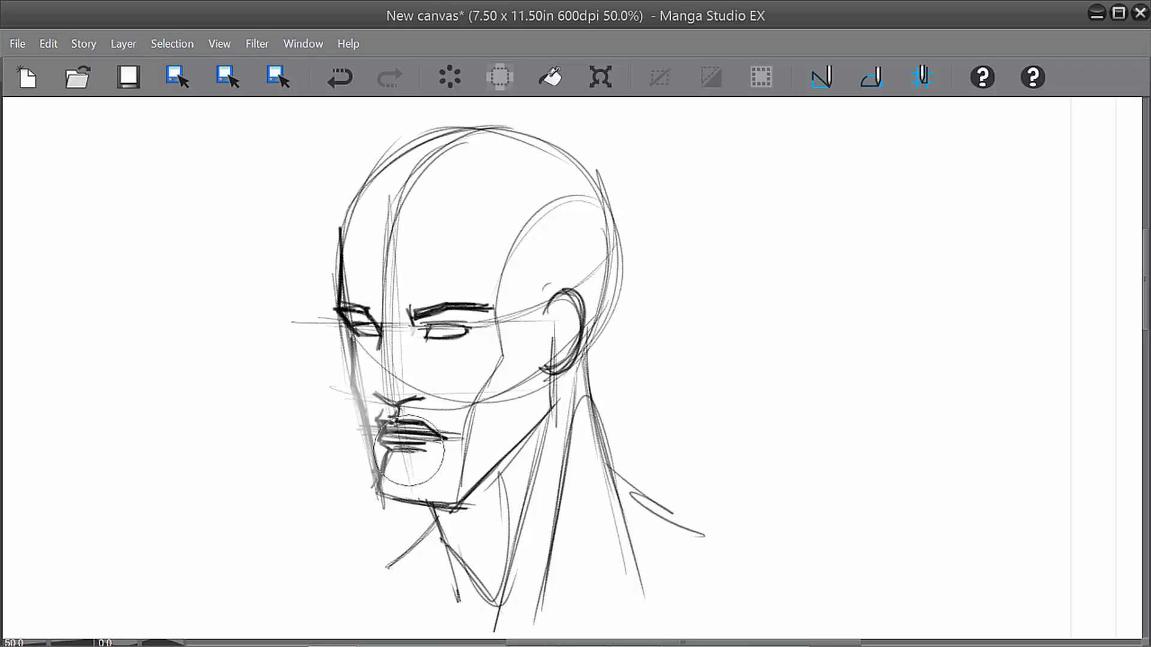
key(p)
mouse_move(355, 336)
mouse_down()
mouse_move(348, 383)
mouse_move(378, 492)
mouse_move(417, 505)
mouse_move(379, 495)
mouse_up()
mouse_move(384, 411)
mouse_down()
mouse_move(382, 441)
mouse_move(403, 423)
mouse_move(382, 447)
mouse_up()
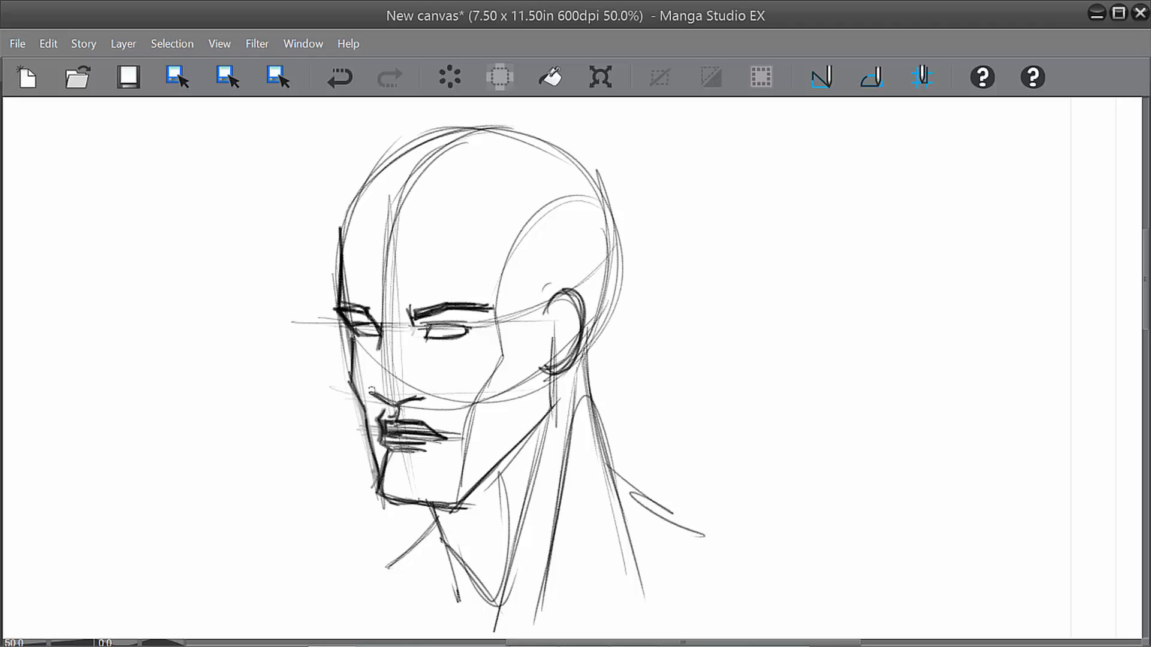
Define the nostril wings, the shadow under the near cheekbone, the chin crease and the jaw corner below the ear.
mouse_move(371, 386)
mouse_down()
mouse_move(388, 402)
mouse_move(424, 395)
mouse_up()
mouse_move(496, 380)
mouse_down()
mouse_move(477, 409)
mouse_move(477, 465)
mouse_move(468, 456)
mouse_up()
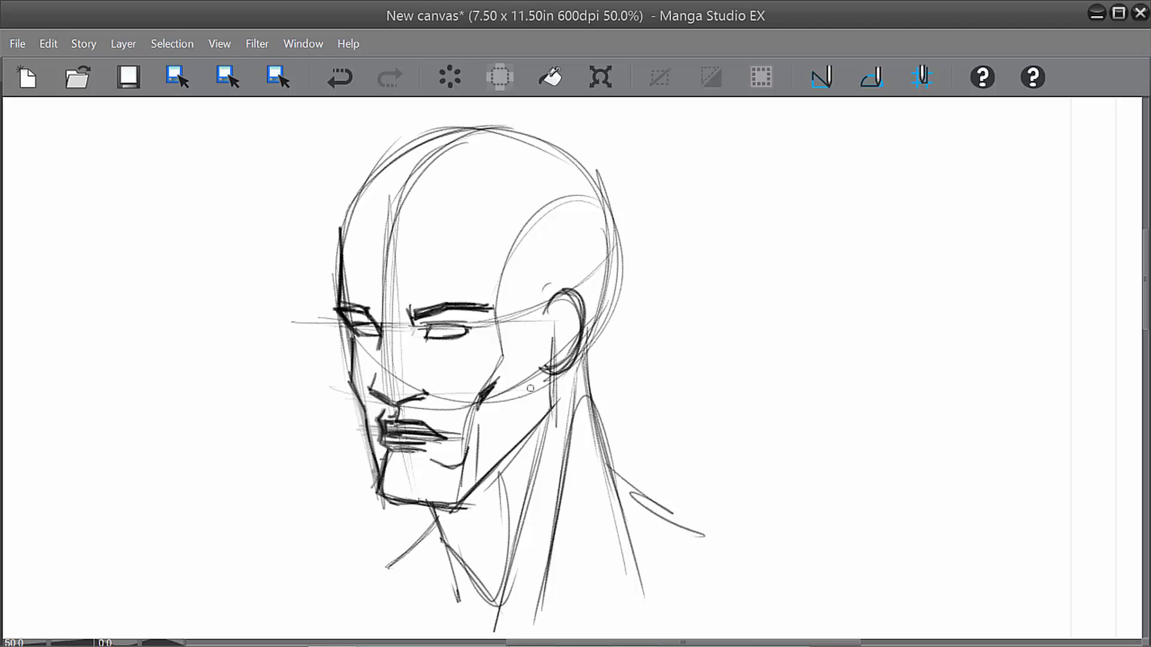
mouse_move(545, 372)
mouse_down()
mouse_move(546, 415)
mouse_move(462, 501)
mouse_move(547, 376)
mouse_up()
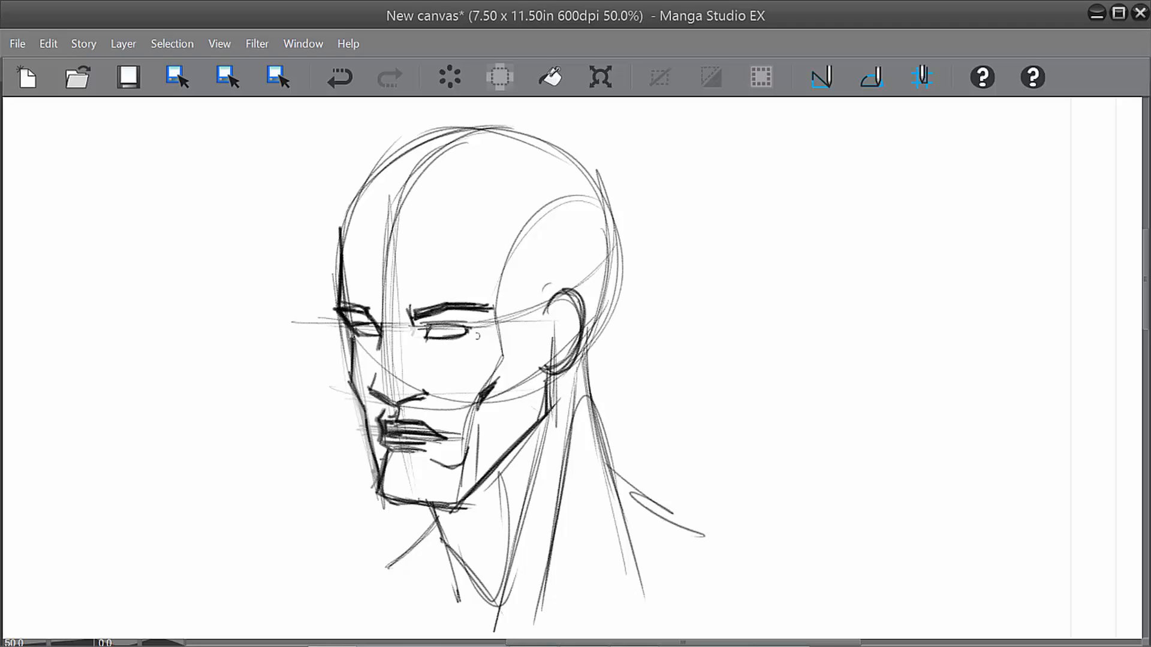
Add pupils to both eyes and draw a frown crease across the lower forehead.
drag(446, 330, 457, 327)
drag(364, 325, 374, 335)
drag(351, 289, 415, 291)
Draw the hairline across the forehead and down to the ear, and darken the front skull outline and back of the neck.
drag(672, 388, 694, 444)
key(ctrl+minus)
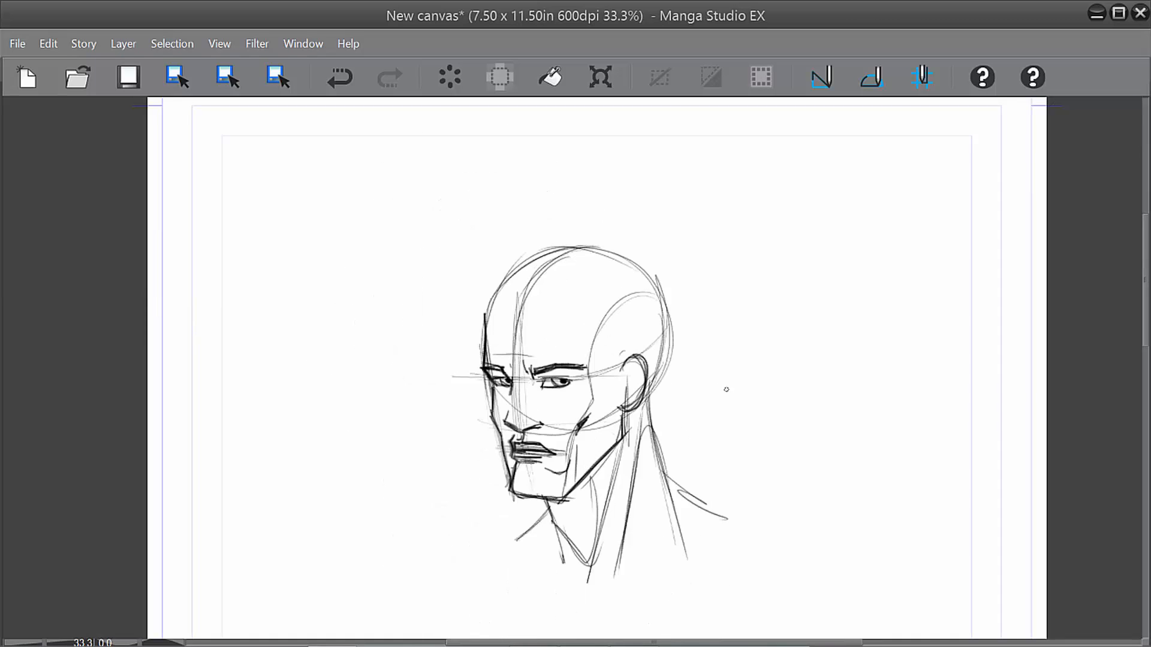
mouse_move(510, 330)
mouse_down()
mouse_move(585, 310)
mouse_move(617, 363)
mouse_up()
drag(483, 316, 537, 266)
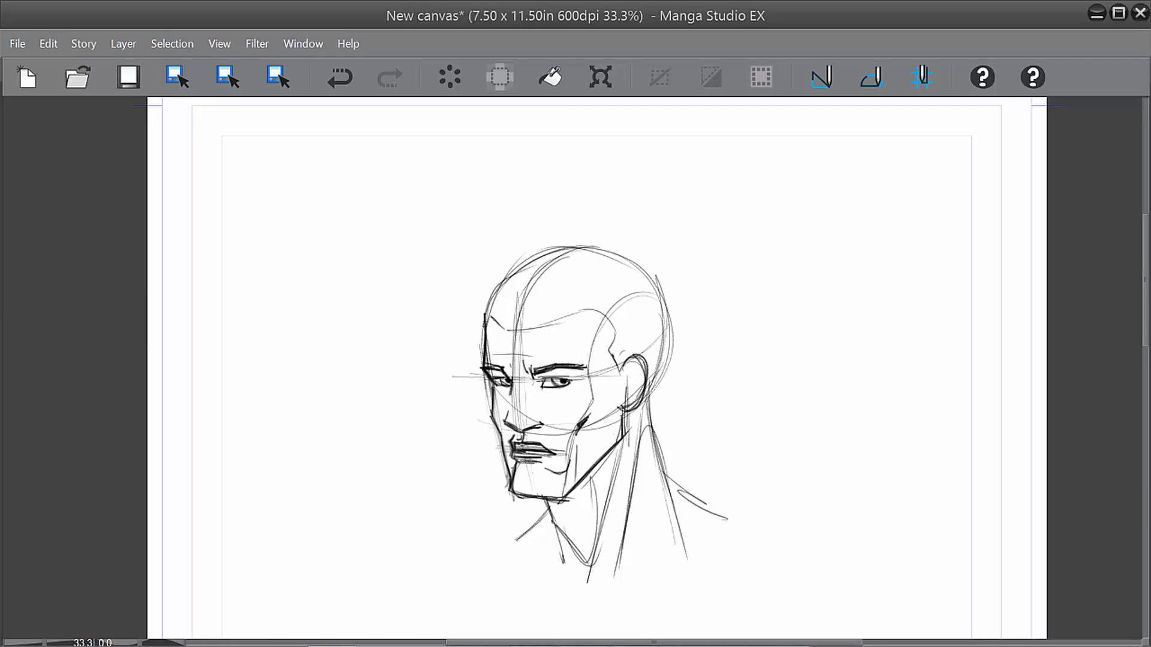
drag(514, 329, 601, 310)
drag(646, 394, 677, 504)
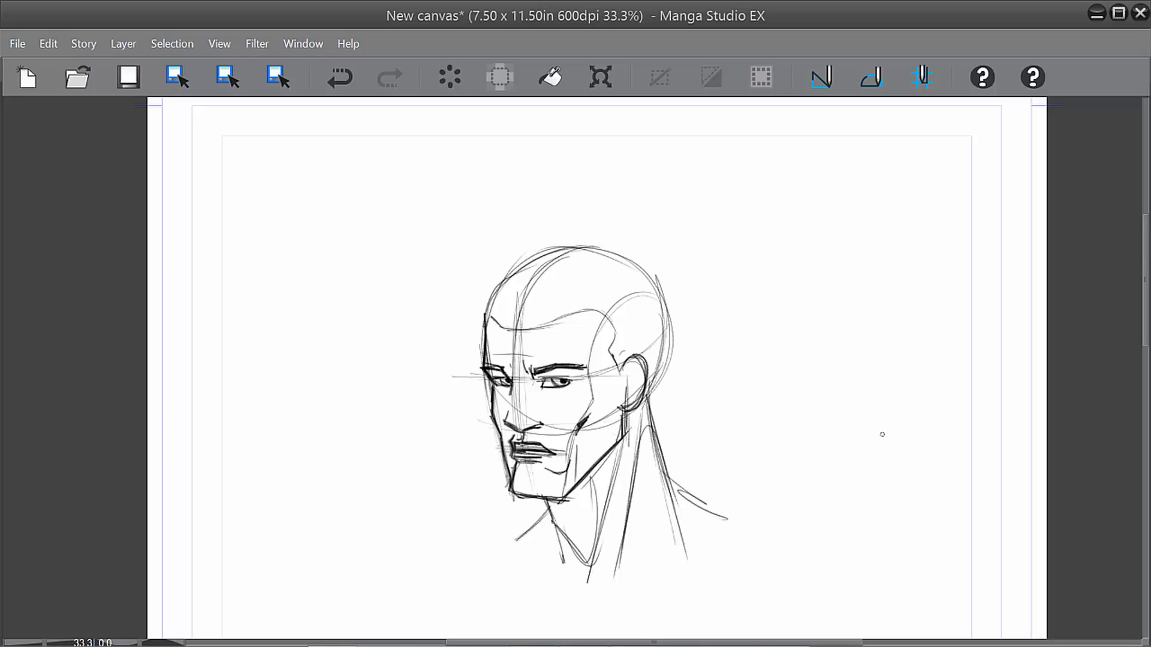
Hide Layer 2 and make Layer 1 visible and active.
key(Tab)
click(988, 269)
click(988, 295)
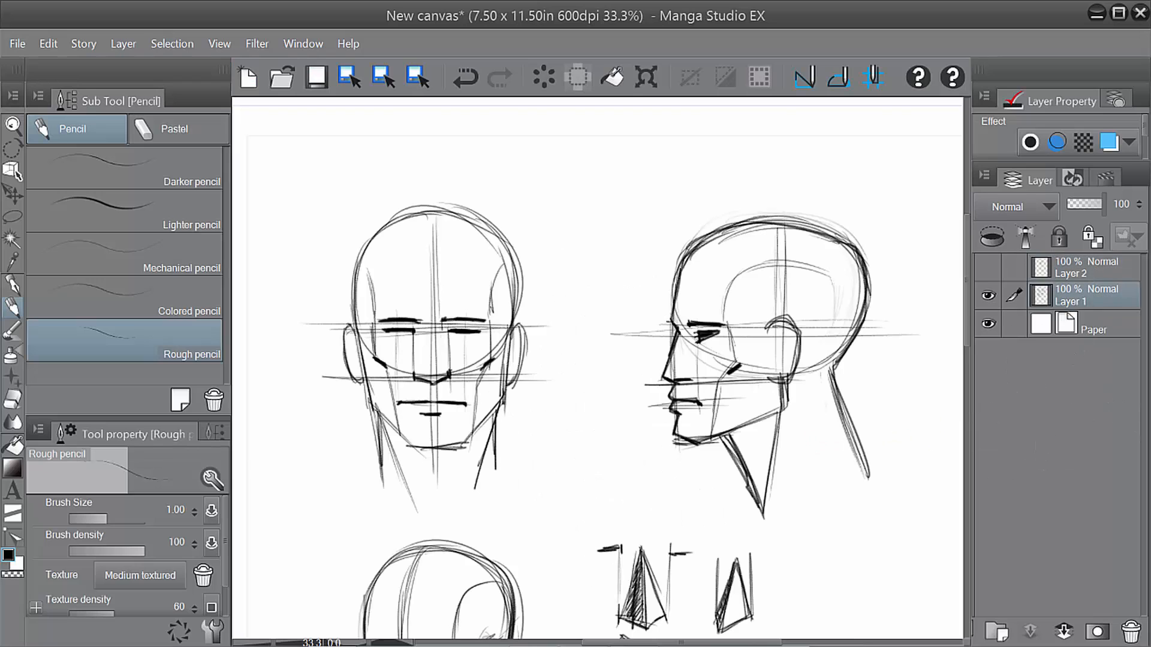
key(Tab)
Draw the hairline on the front-view head, curving across the forehead and down both temples to the ears.
scroll(672, 383, up, 1)
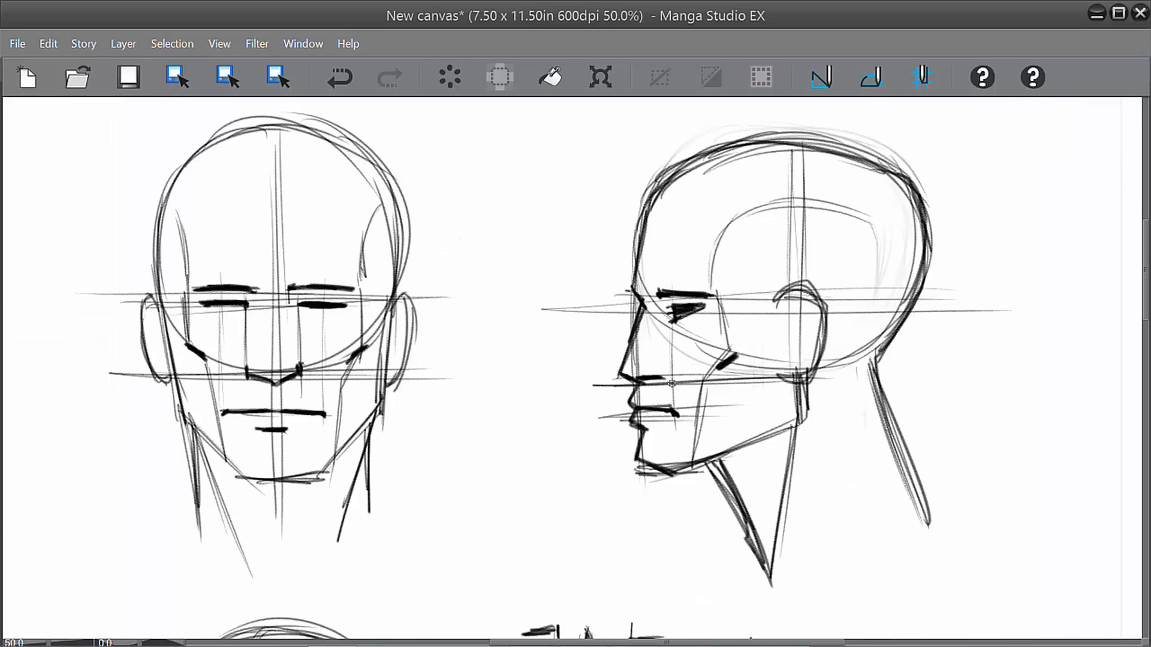
drag(448, 364, 636, 434)
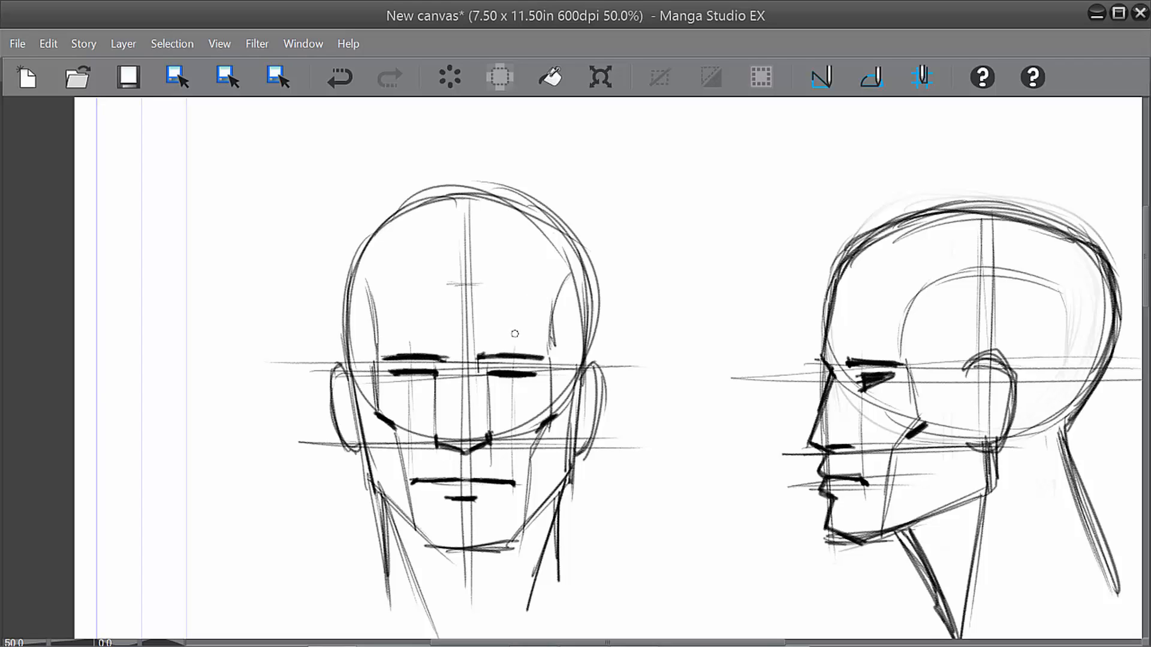
drag(513, 350, 524, 208)
key(ctrl+z)
drag(487, 283, 490, 233)
key(ctrl+z)
drag(480, 286, 546, 279)
mouse_move(448, 286)
mouse_down()
mouse_move(544, 279)
mouse_move(570, 306)
mouse_move(578, 376)
mouse_move(562, 295)
mouse_move(432, 285)
mouse_move(360, 309)
mouse_move(359, 364)
mouse_move(356, 337)
mouse_move(422, 276)
mouse_move(362, 324)
mouse_up()
drag(410, 281, 549, 285)
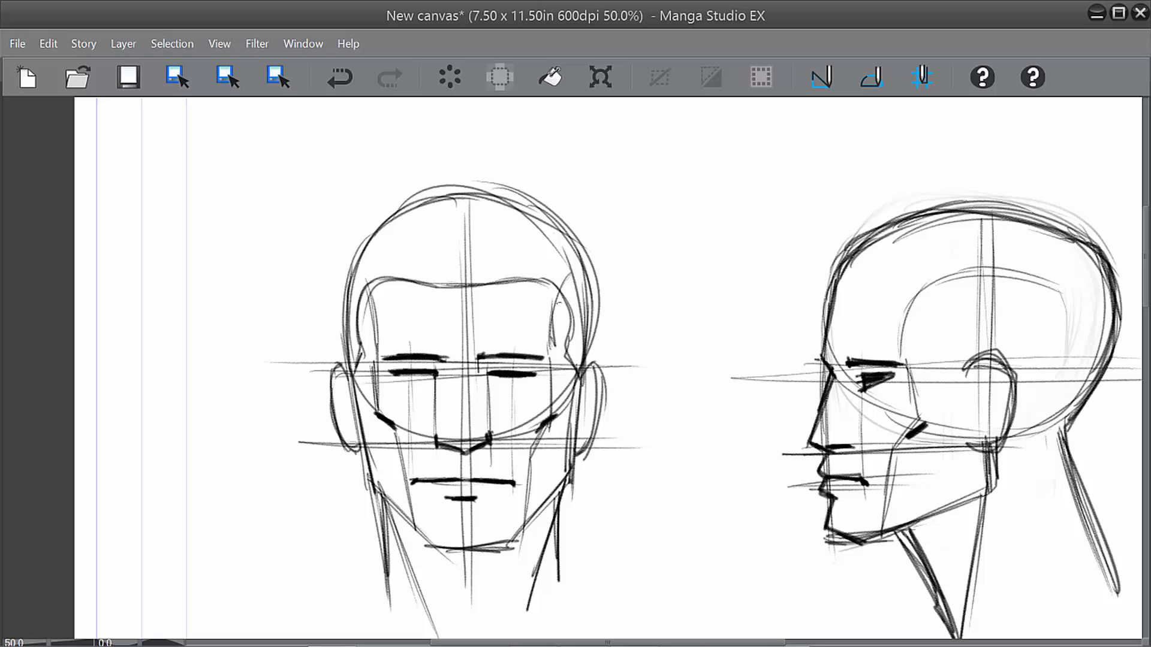
Draw the hairline on the side-view head from the forehead back over the temple and down to the ear.
drag(909, 501, 708, 482)
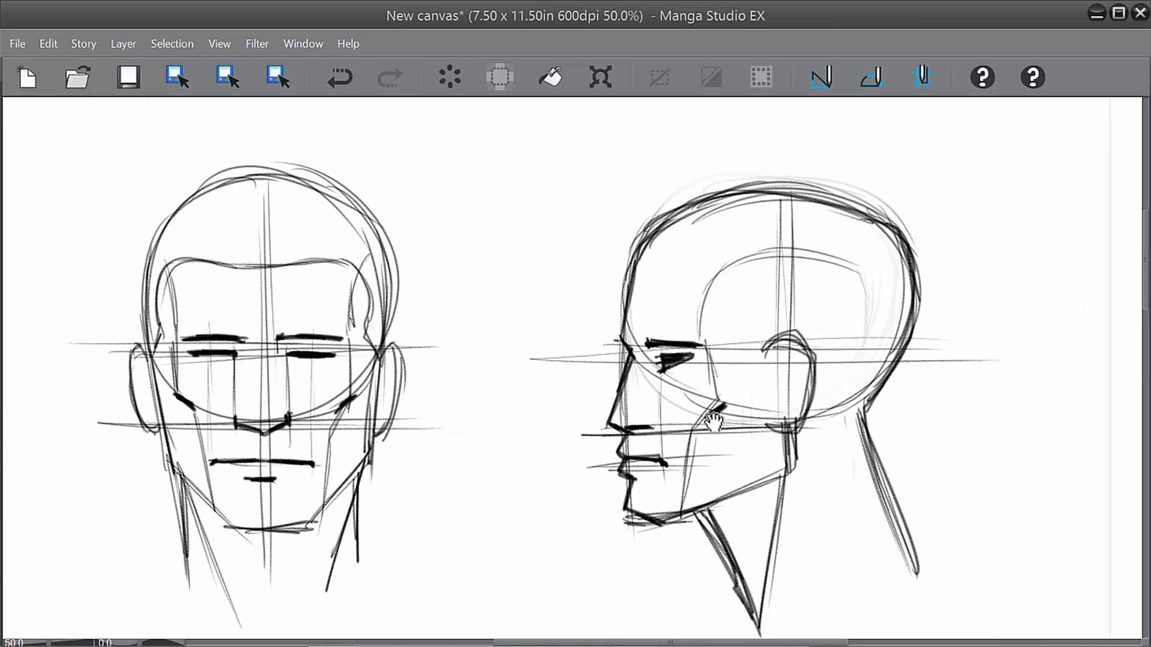
drag(638, 283, 697, 264)
mouse_move(263, 267)
mouse_down()
mouse_move(324, 246)
mouse_move(353, 253)
mouse_move(369, 301)
mouse_up()
key(ctrl+z)
mouse_move(208, 253)
mouse_down()
mouse_move(285, 277)
mouse_move(340, 259)
mouse_up()
key(ctrl+z)
drag(634, 283, 767, 267)
mouse_move(747, 329)
mouse_down()
mouse_move(766, 279)
mouse_move(748, 258)
mouse_move(643, 279)
mouse_move(708, 260)
mouse_move(759, 303)
mouse_up()
Draw the hairline on the three-quarter head, wrapping across the forehead and down the temple to the ear.
key(space)
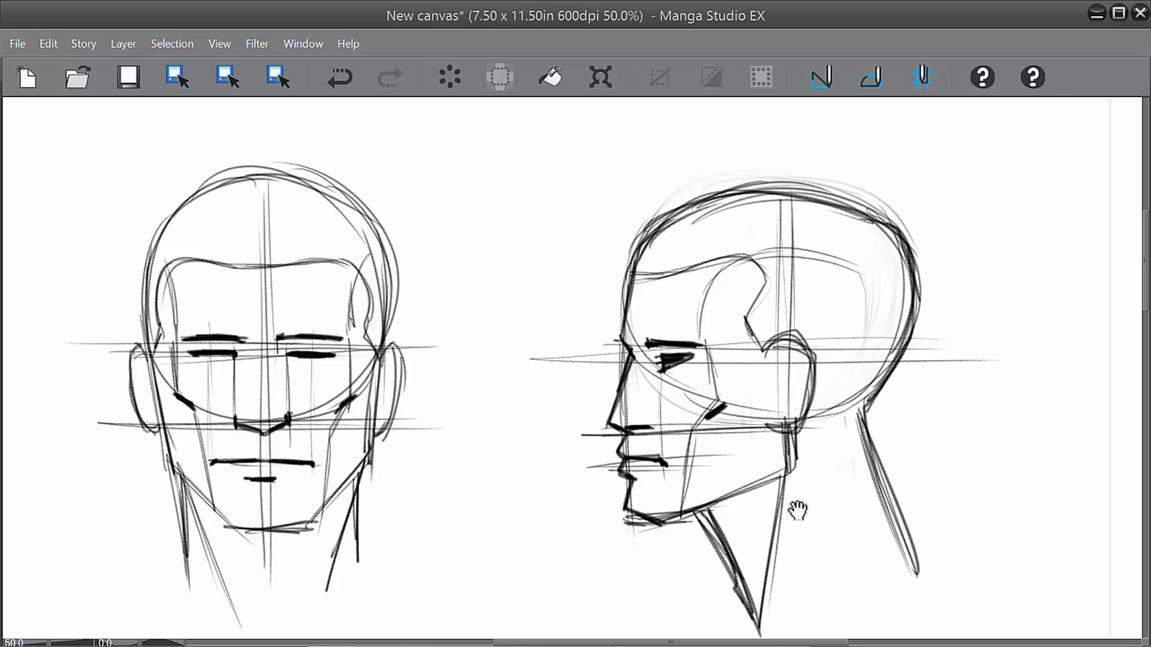
drag(798, 511, 887, 257)
drag(416, 564, 520, 363)
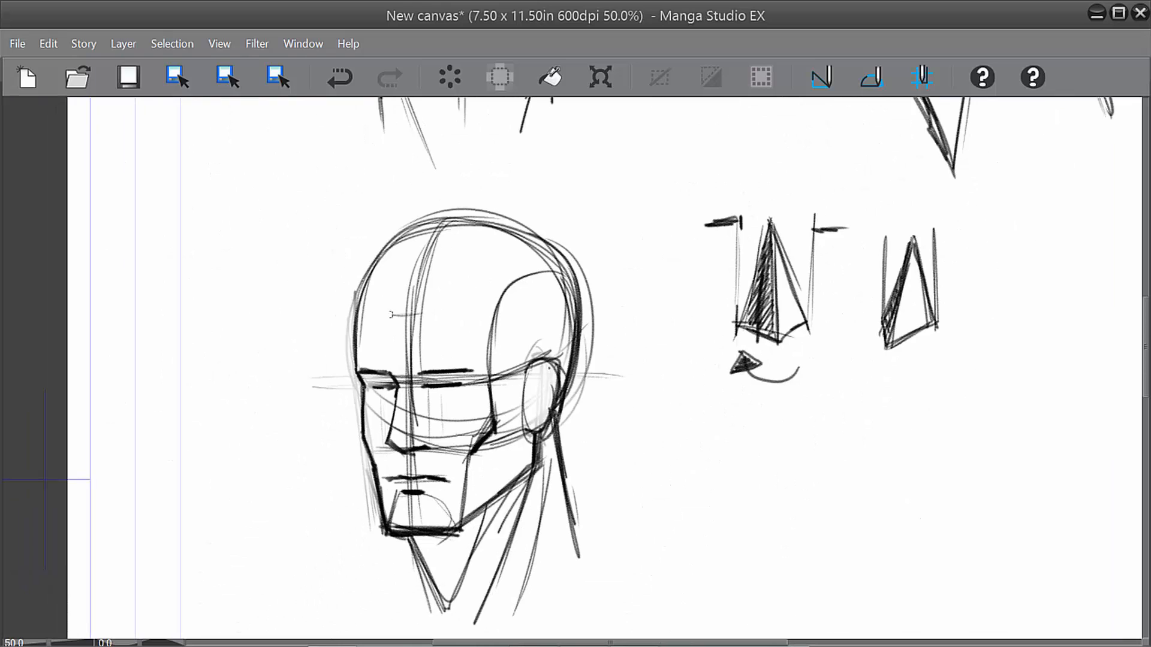
mouse_move(385, 313)
mouse_down()
mouse_move(475, 298)
mouse_move(459, 303)
mouse_move(515, 344)
mouse_move(522, 370)
mouse_move(513, 297)
mouse_up()
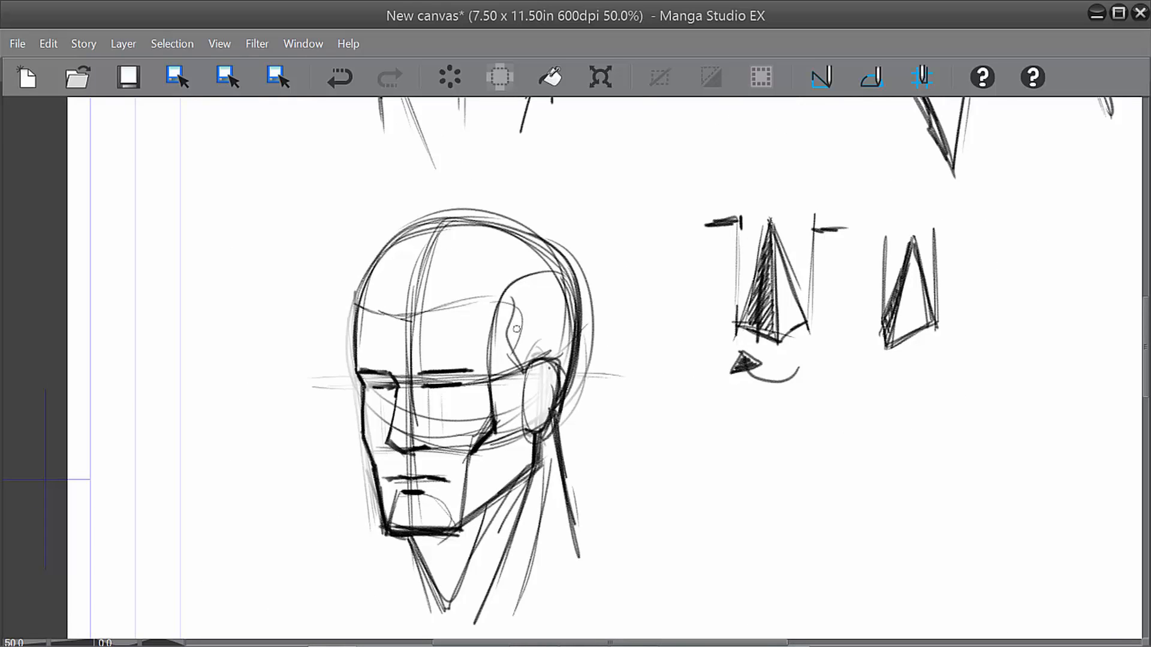
mouse_move(523, 369)
mouse_down()
mouse_move(516, 303)
mouse_move(498, 293)
mouse_move(409, 312)
mouse_move(362, 305)
mouse_up()
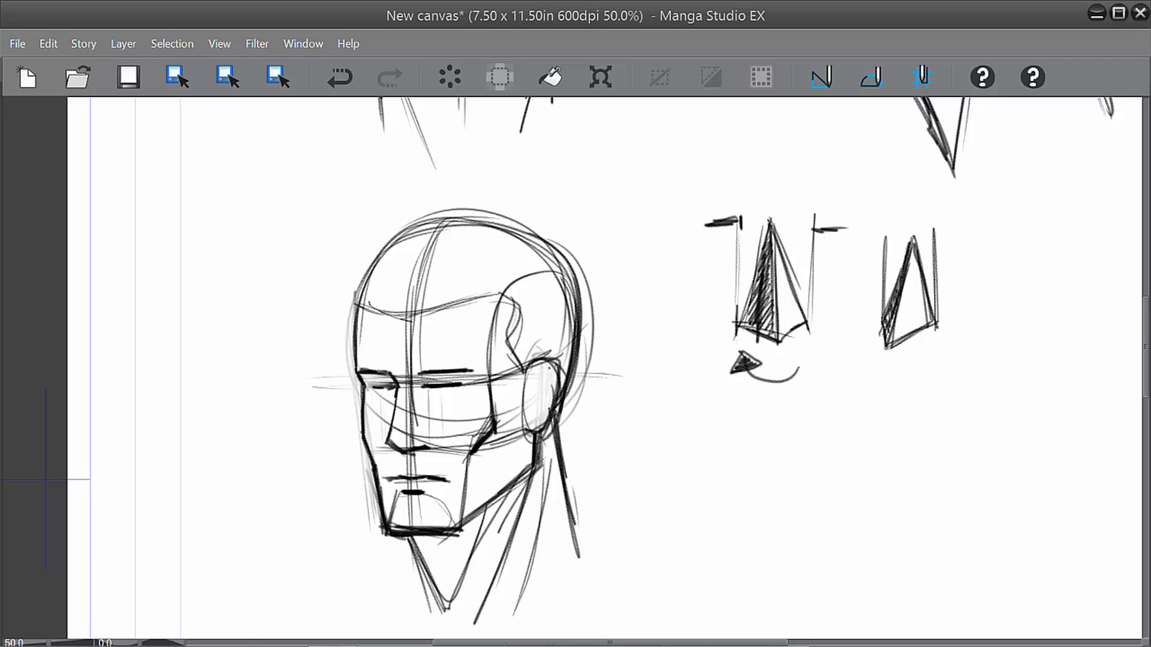
Hide Layer 1, show Layer 2 again and make Layer 2 the active layer.
key(ctrl+minus)
drag(981, 388, 855, 447)
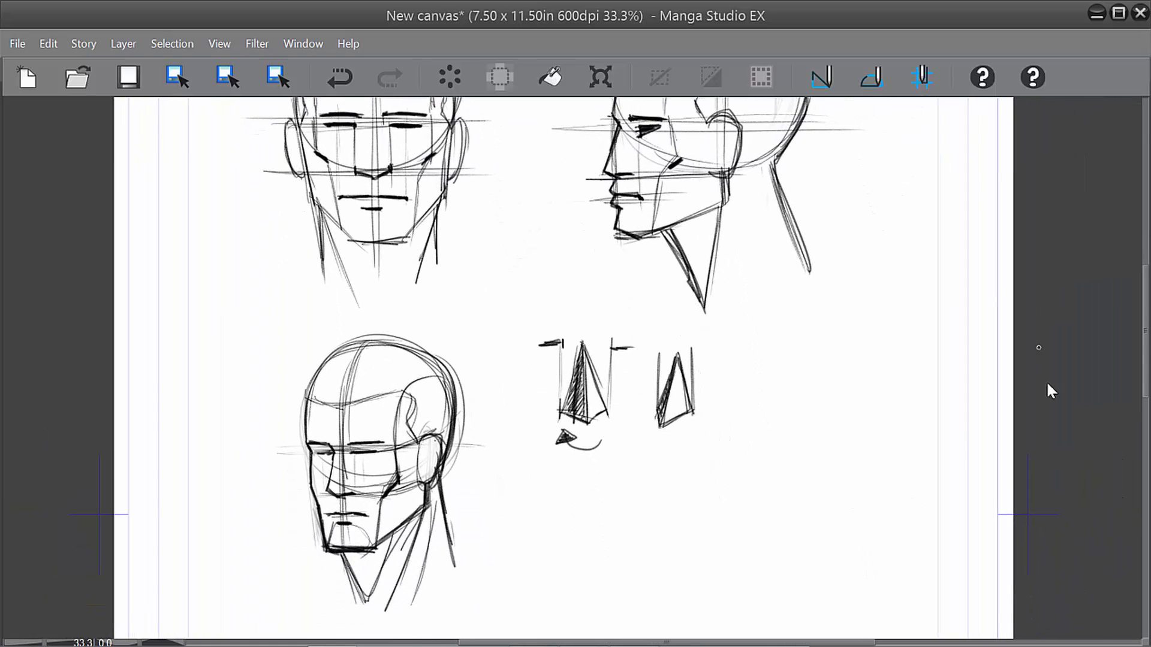
key(Tab)
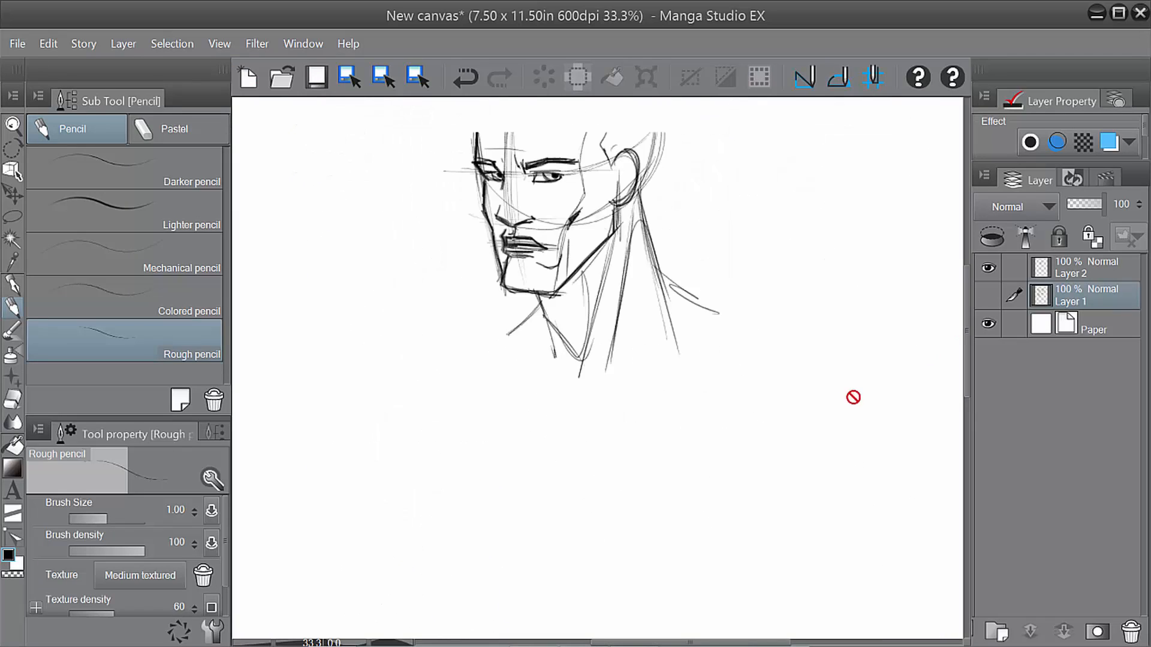
mouse_move(852, 398)
mouse_down()
mouse_move(720, 509)
mouse_move(709, 553)
mouse_up()
key(Tab)
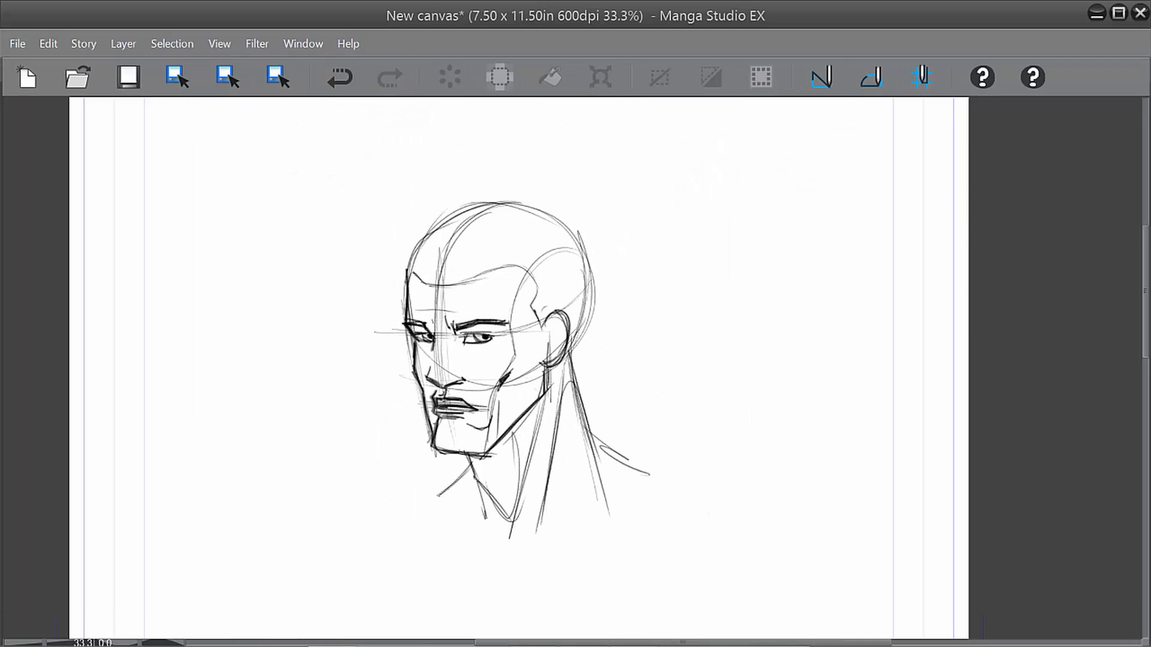
scroll(764, 468, up, 1)
drag(532, 401, 695, 509)
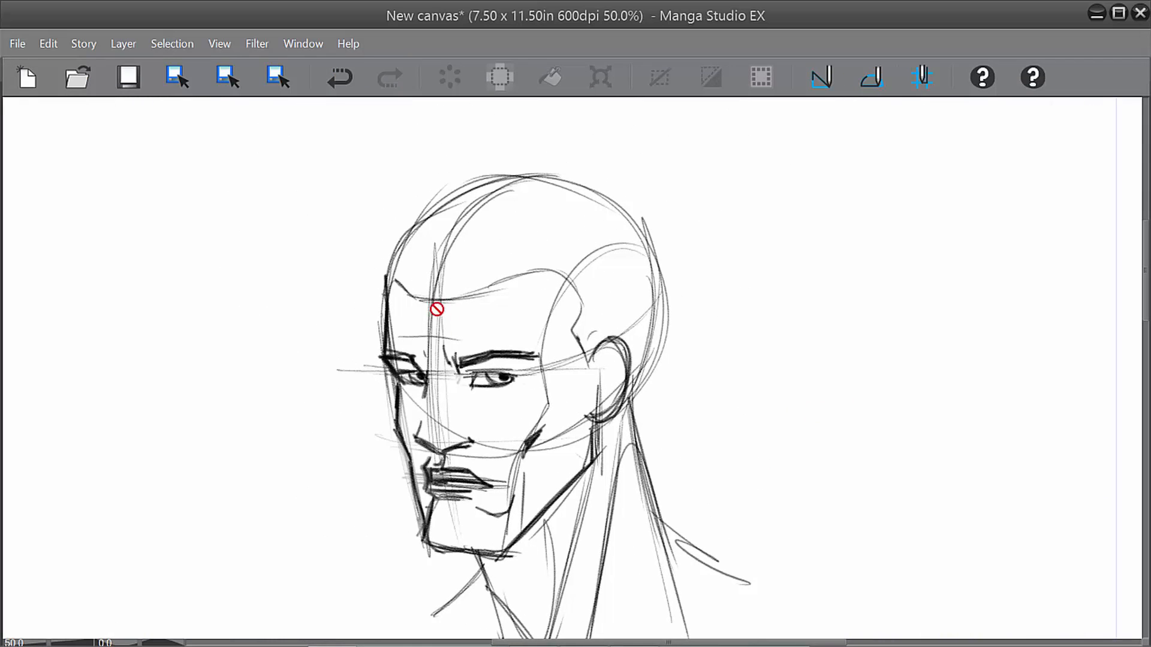
key(Tab)
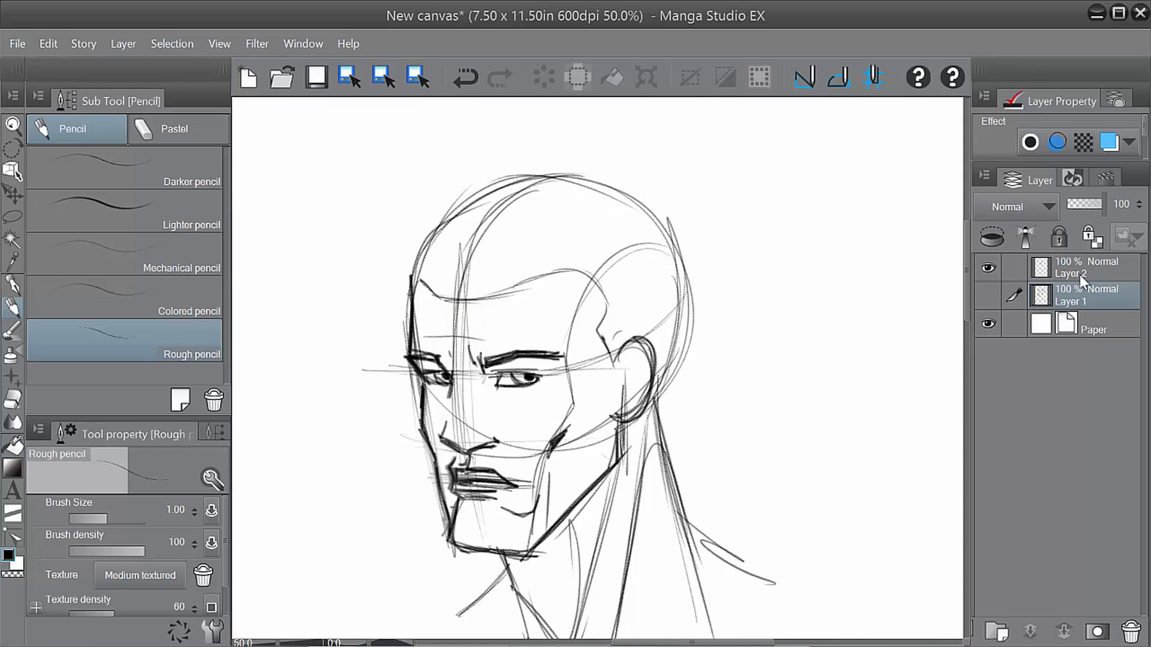
key(Tab)
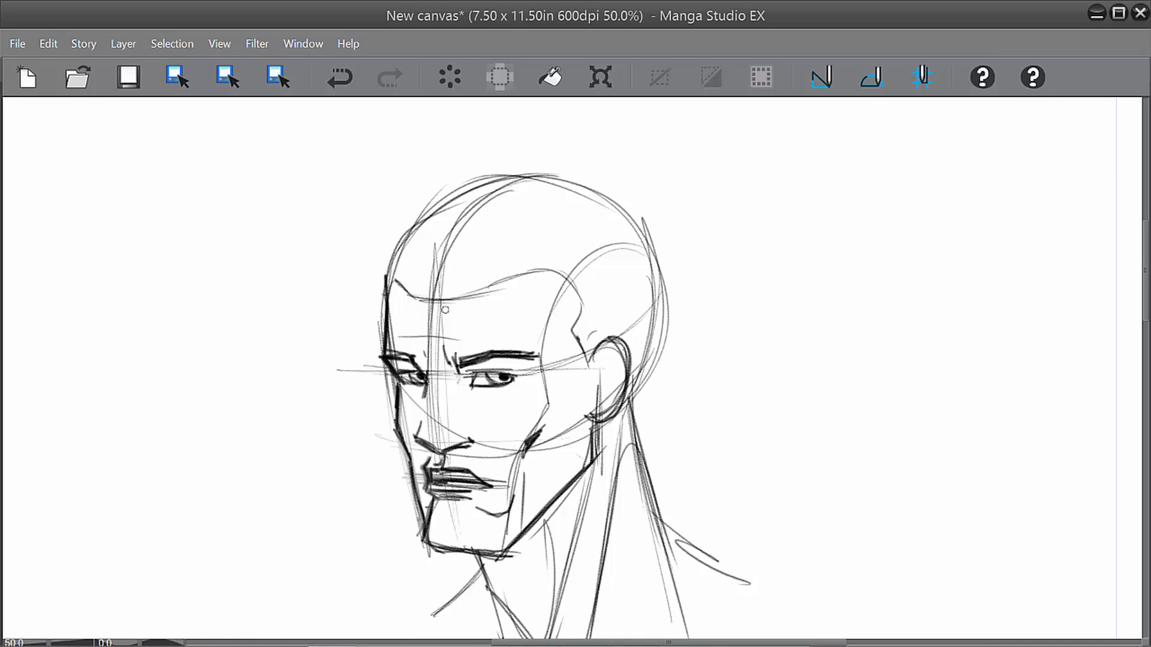
Roughen the turned head's hairline with short jagged hair strokes and draw the sideburn in front of the ear.
mouse_move(411, 229)
mouse_down()
mouse_move(376, 291)
mouse_move(403, 274)
mouse_move(390, 301)
mouse_move(447, 288)
mouse_move(416, 287)
mouse_move(501, 285)
mouse_up()
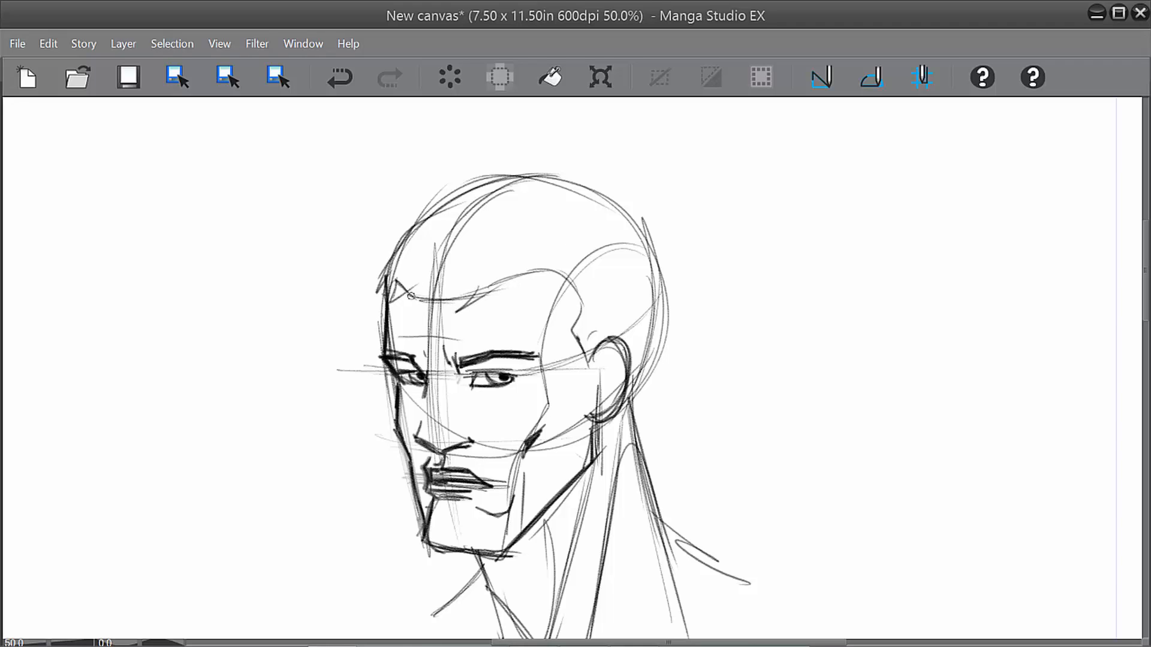
mouse_move(411, 296)
mouse_down()
mouse_move(510, 287)
mouse_move(531, 272)
mouse_move(583, 289)
mouse_move(568, 281)
mouse_move(585, 386)
mouse_up()
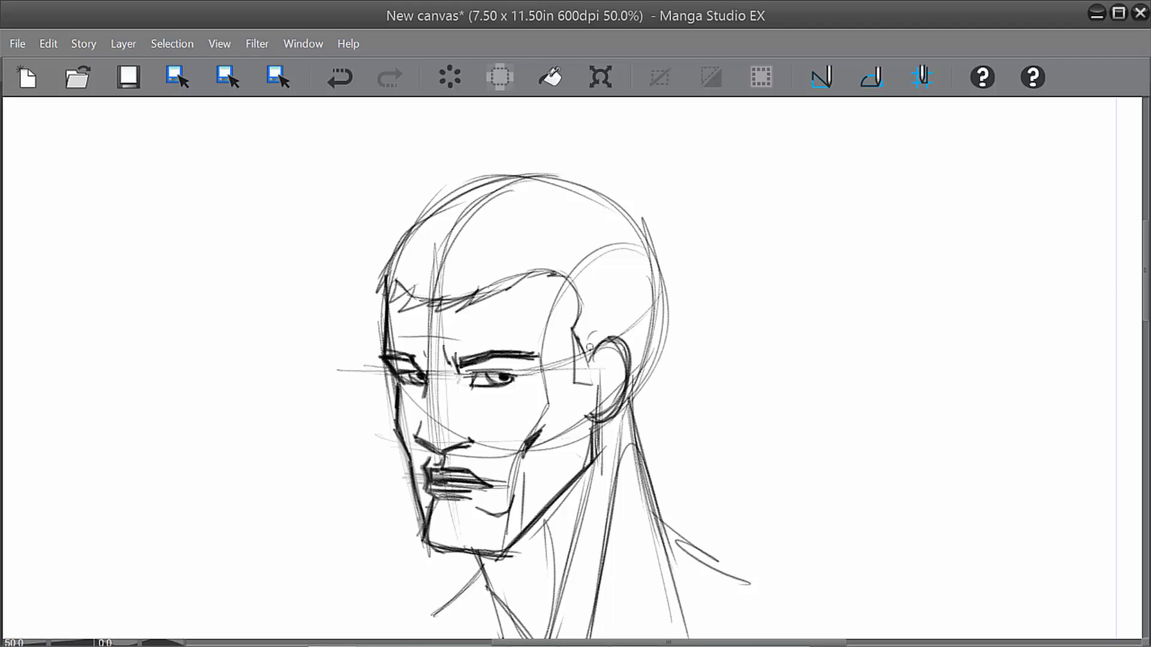
mouse_move(591, 346)
mouse_down()
mouse_move(593, 387)
mouse_move(573, 391)
mouse_up()
drag(593, 388, 570, 396)
drag(576, 307, 570, 358)
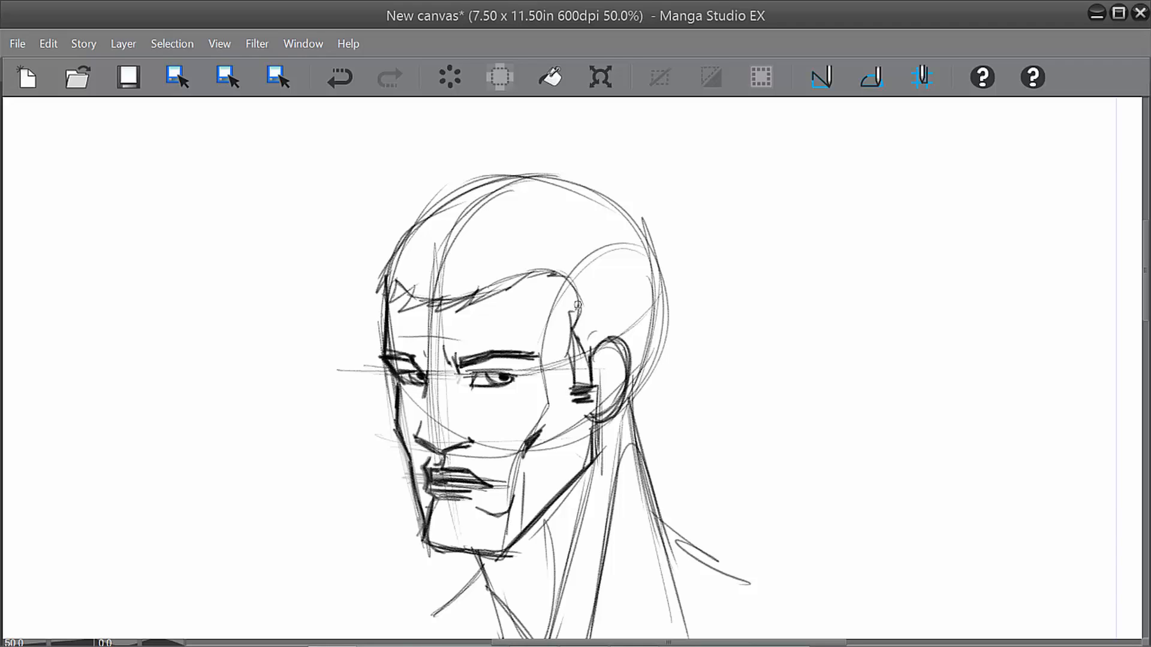
Outline the hair with short jagged strokes around the forehead, crown and back of the skull down to the nape.
drag(574, 300, 570, 346)
mouse_move(621, 201)
mouse_down()
mouse_move(521, 175)
mouse_move(453, 191)
mouse_move(382, 250)
mouse_move(371, 275)
mouse_move(383, 272)
mouse_move(373, 301)
mouse_up()
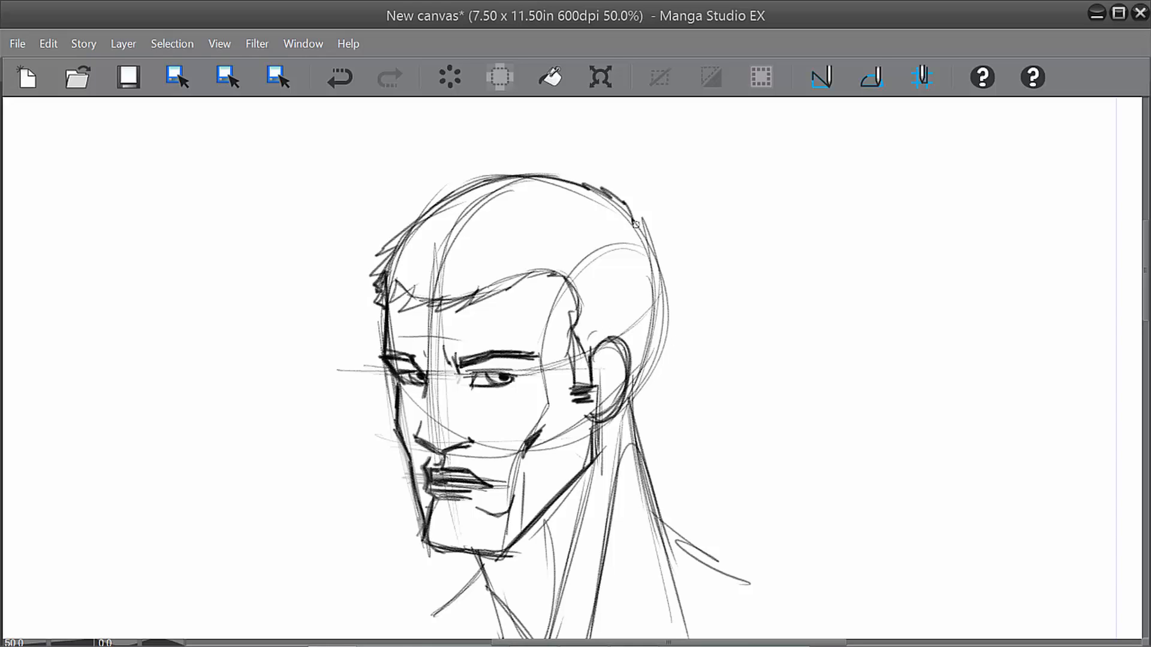
mouse_move(636, 224)
mouse_down()
mouse_move(650, 237)
mouse_move(657, 294)
mouse_move(636, 419)
mouse_move(648, 467)
mouse_up()
key(space)
mouse_move(726, 544)
mouse_down()
mouse_move(707, 519)
mouse_move(723, 479)
mouse_up()
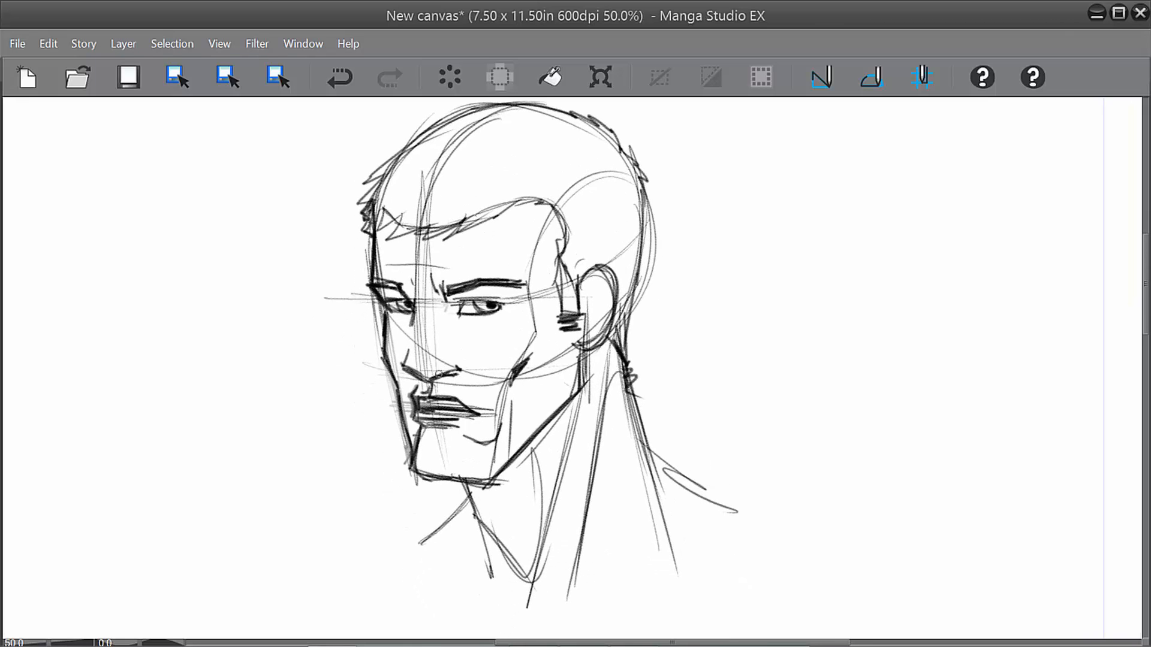
Darken the nostril and draw the bridge of the nose from the far eye down to the tip.
drag(460, 366, 439, 366)
drag(417, 309, 406, 359)
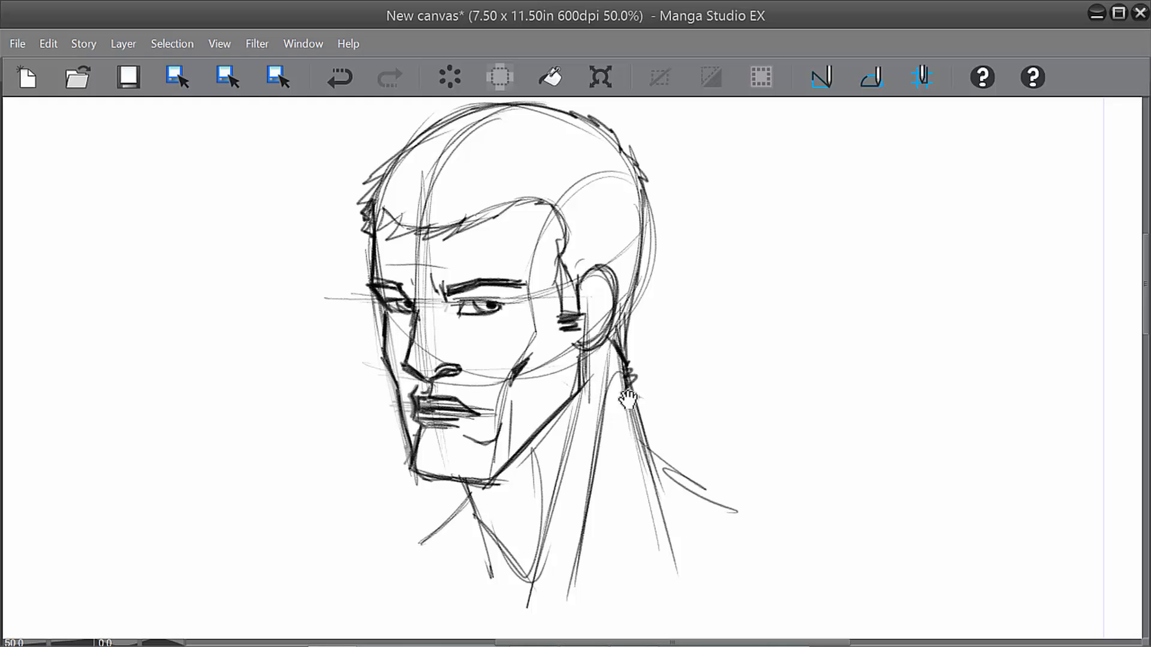
key(space)
drag(708, 389, 691, 411)
Fade the entire head sketch to a faint guide using a soft eraser with an enlarged brush.
key(e)
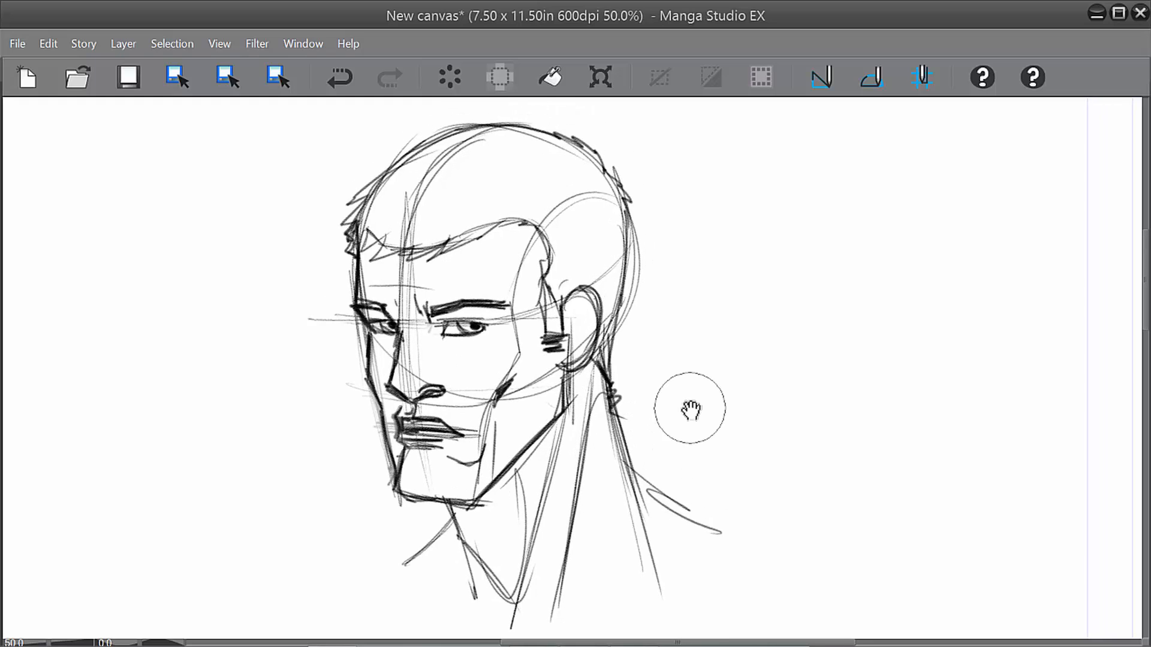
scroll(690, 409, down, 1)
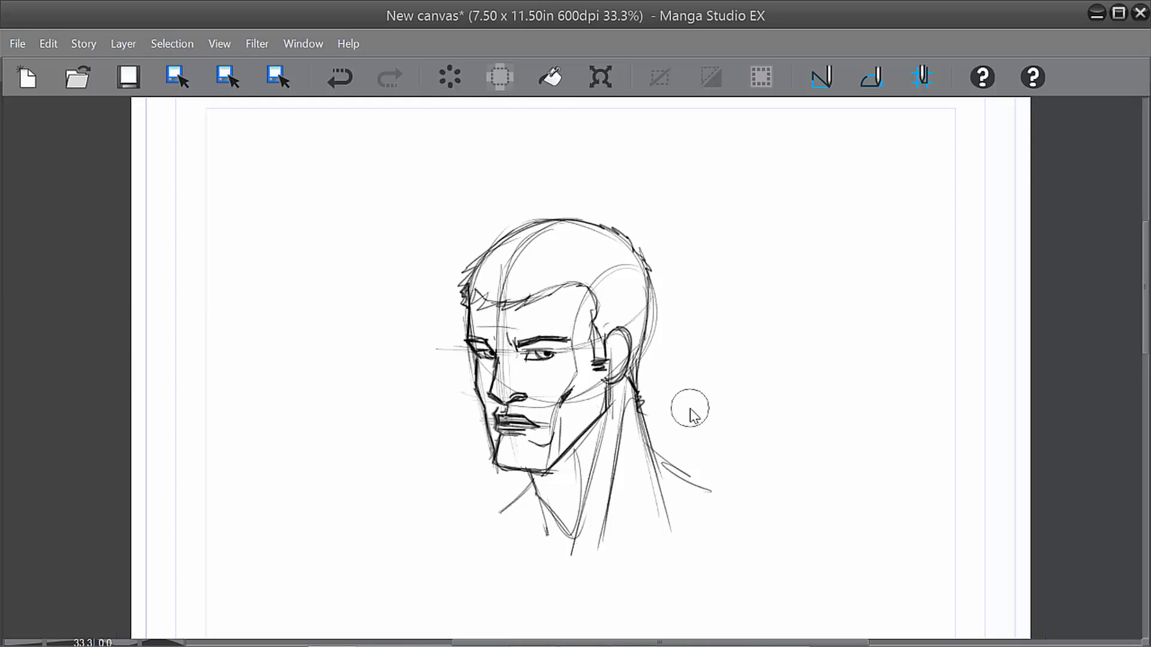
key(bracketright)
key(bracketright)
key(bracketright)
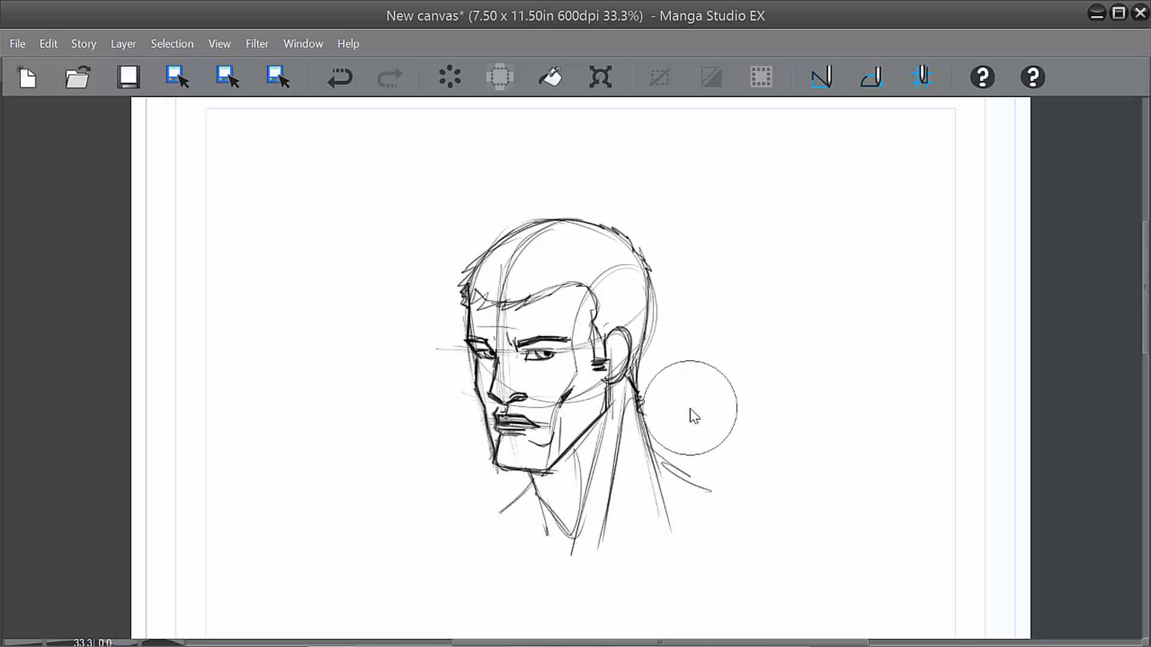
mouse_move(637, 226)
mouse_down()
mouse_move(568, 214)
mouse_move(461, 282)
mouse_move(632, 276)
mouse_move(655, 306)
mouse_move(497, 311)
mouse_move(451, 348)
mouse_move(607, 326)
mouse_move(661, 349)
mouse_move(516, 358)
mouse_move(463, 394)
mouse_move(646, 383)
mouse_move(473, 457)
mouse_move(550, 462)
mouse_move(657, 395)
mouse_move(597, 459)
mouse_move(485, 525)
mouse_move(667, 488)
mouse_move(526, 558)
mouse_move(599, 537)
mouse_move(676, 465)
mouse_move(643, 384)
mouse_move(639, 252)
mouse_move(522, 231)
mouse_move(445, 313)
mouse_move(595, 313)
mouse_up()
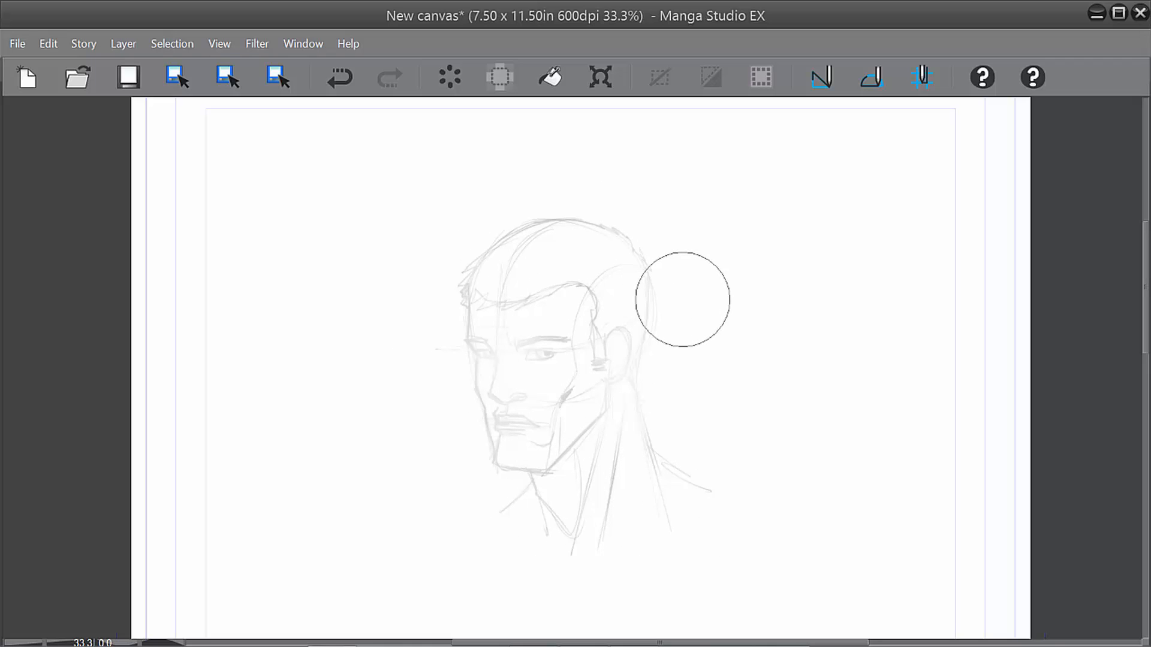
Redraw the near eye in dark lines over the faded sketch, with eyelids, iris, black pupil and corner shadows.
scroll(682, 300, up, 1)
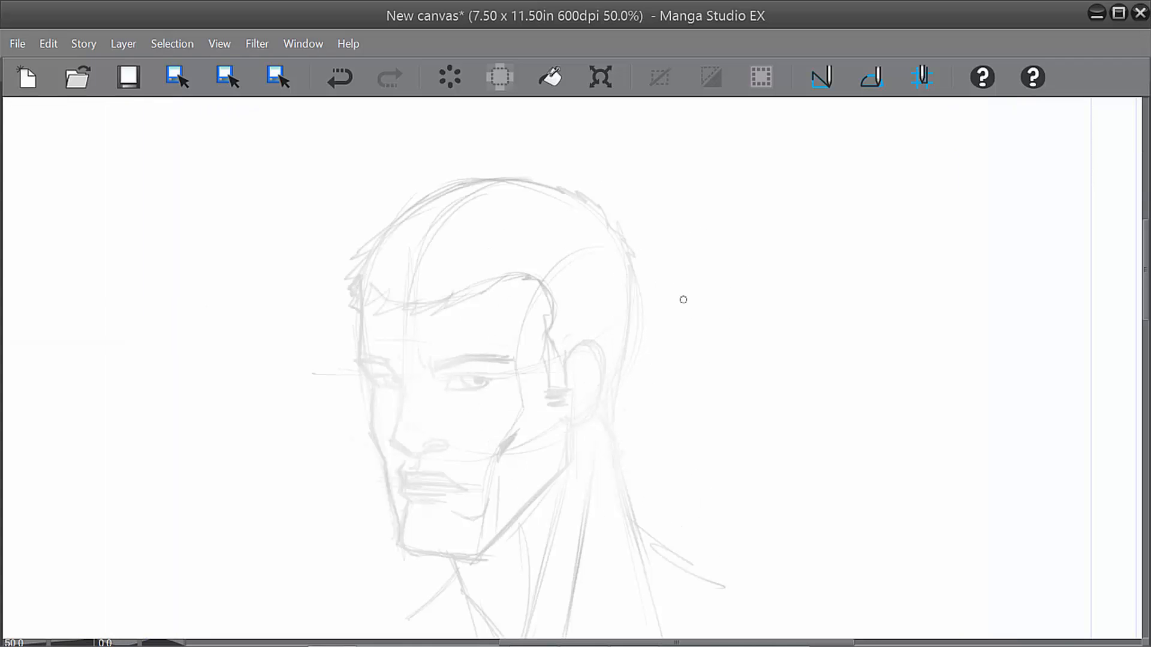
scroll(682, 300, up, 2)
mouse_move(457, 442)
mouse_down()
mouse_move(729, 315)
mouse_move(834, 247)
mouse_up()
mouse_move(504, 305)
mouse_down()
mouse_move(491, 323)
mouse_move(518, 301)
mouse_up()
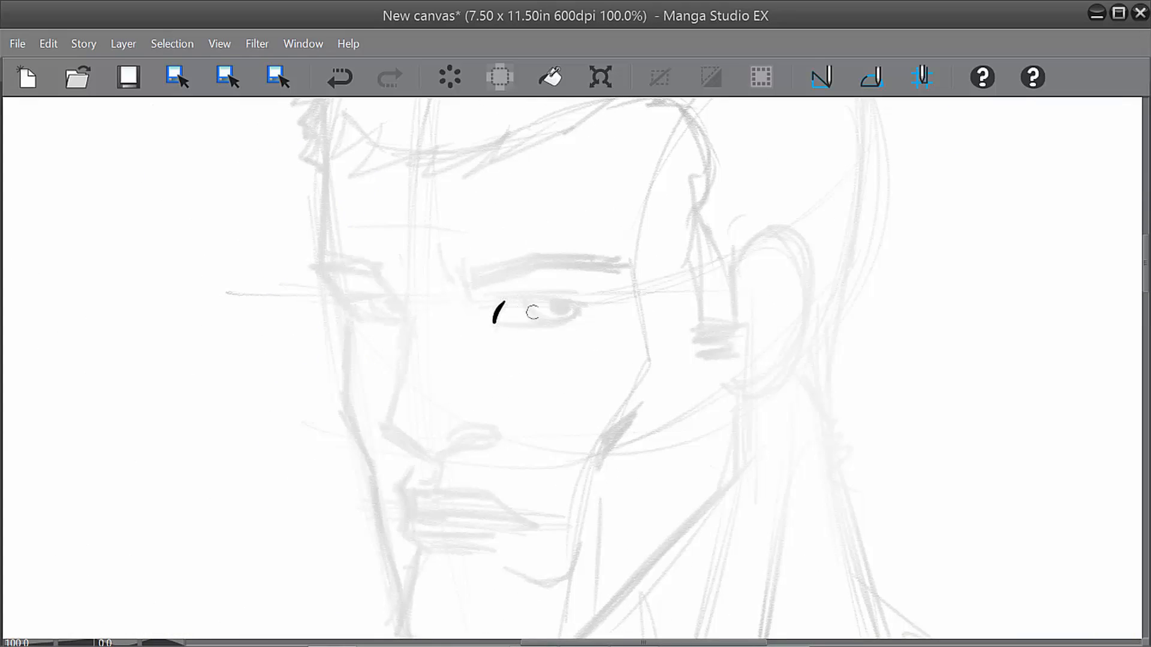
key(ctrl+z)
mouse_move(503, 303)
mouse_down()
mouse_move(496, 313)
mouse_move(500, 300)
mouse_move(579, 304)
mouse_up()
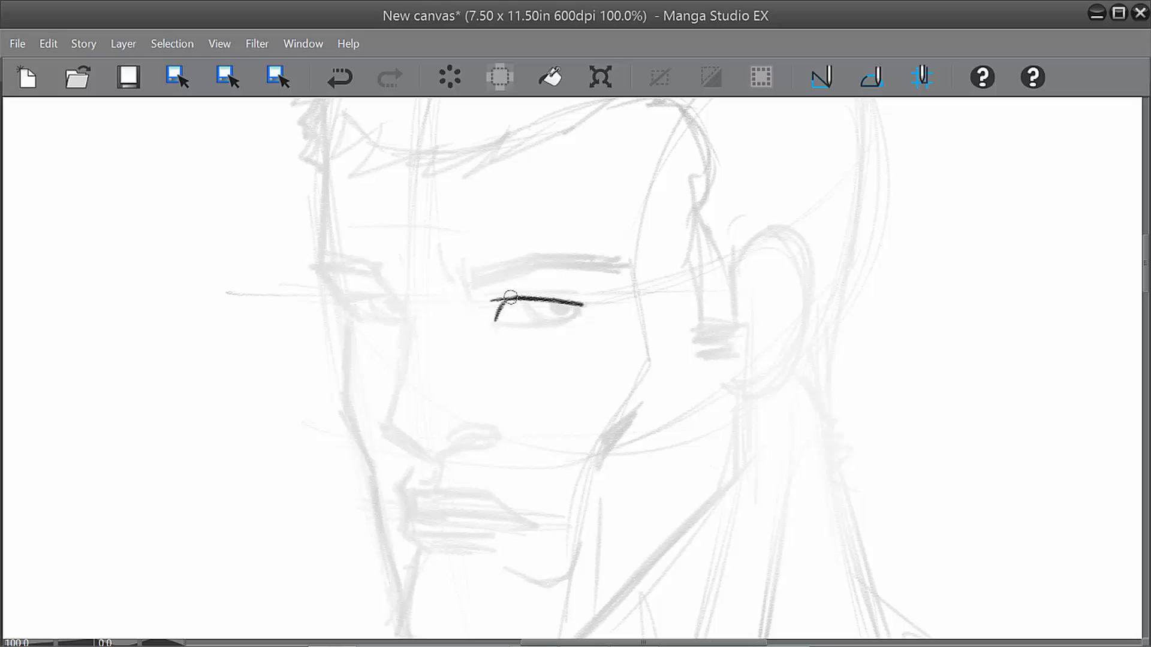
drag(491, 300, 578, 303)
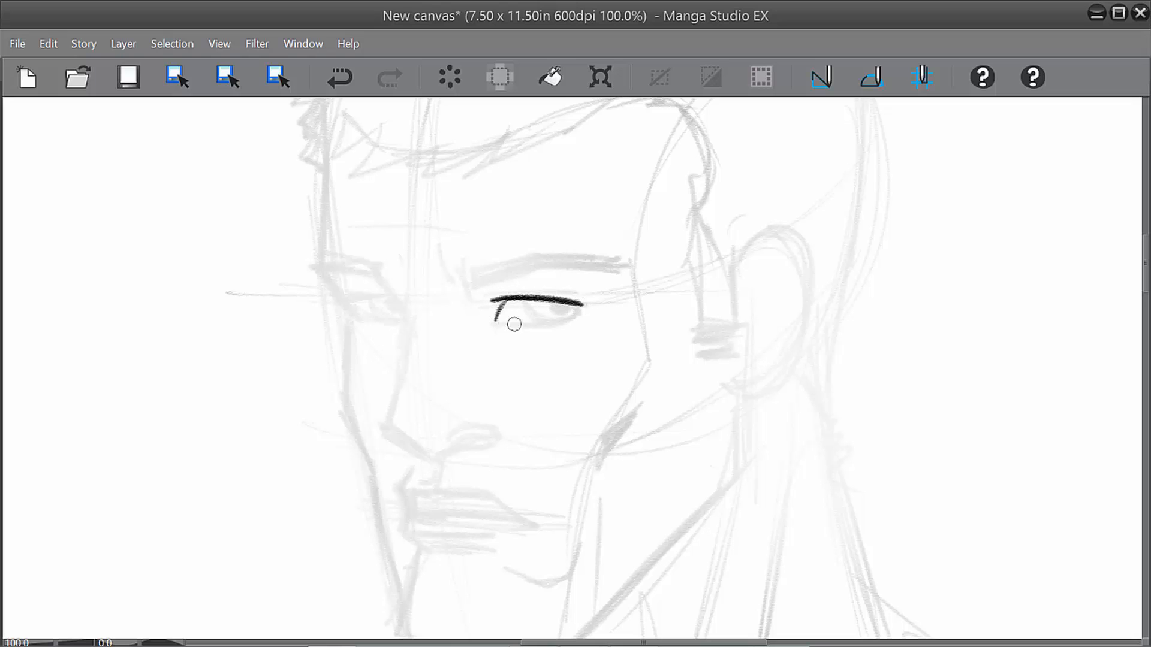
mouse_move(497, 327)
mouse_down()
mouse_move(579, 308)
mouse_move(554, 293)
mouse_move(480, 290)
mouse_move(504, 335)
mouse_move(482, 324)
mouse_move(486, 298)
mouse_up()
key(ctrl+z)
key(ctrl+z)
mouse_move(580, 326)
mouse_down()
mouse_move(584, 317)
mouse_move(582, 327)
mouse_up()
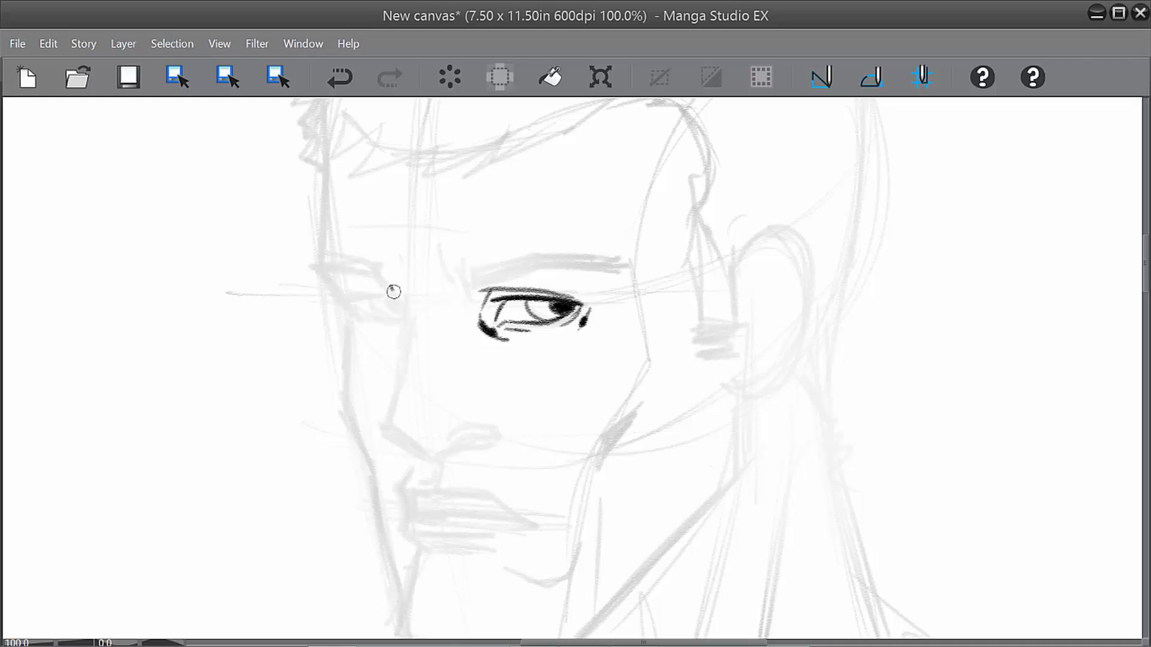
Redraw the far eye with its lids and pupil, and draw the nose bridge edge beside it.
mouse_move(391, 287)
mouse_down()
mouse_move(411, 331)
mouse_move(360, 297)
mouse_move(401, 299)
mouse_move(357, 299)
mouse_move(367, 318)
mouse_move(409, 322)
mouse_move(370, 318)
mouse_move(407, 322)
mouse_move(396, 289)
mouse_move(402, 300)
mouse_move(368, 343)
mouse_up()
key(ctrl+z)
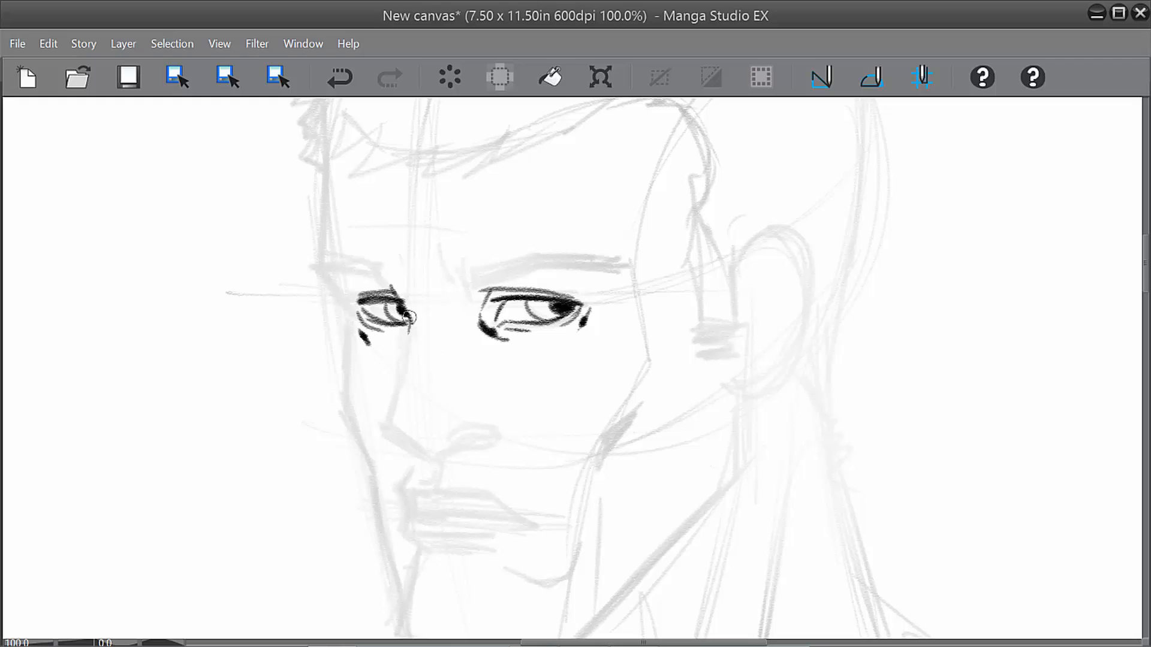
drag(410, 318, 407, 347)
drag(390, 286, 410, 324)
Outline and shade both eyebrows with dark hatching and add short frown lines between them.
mouse_move(462, 275)
mouse_down()
mouse_move(458, 291)
mouse_move(531, 272)
mouse_move(608, 274)
mouse_move(467, 269)
mouse_move(551, 252)
mouse_move(611, 268)
mouse_up()
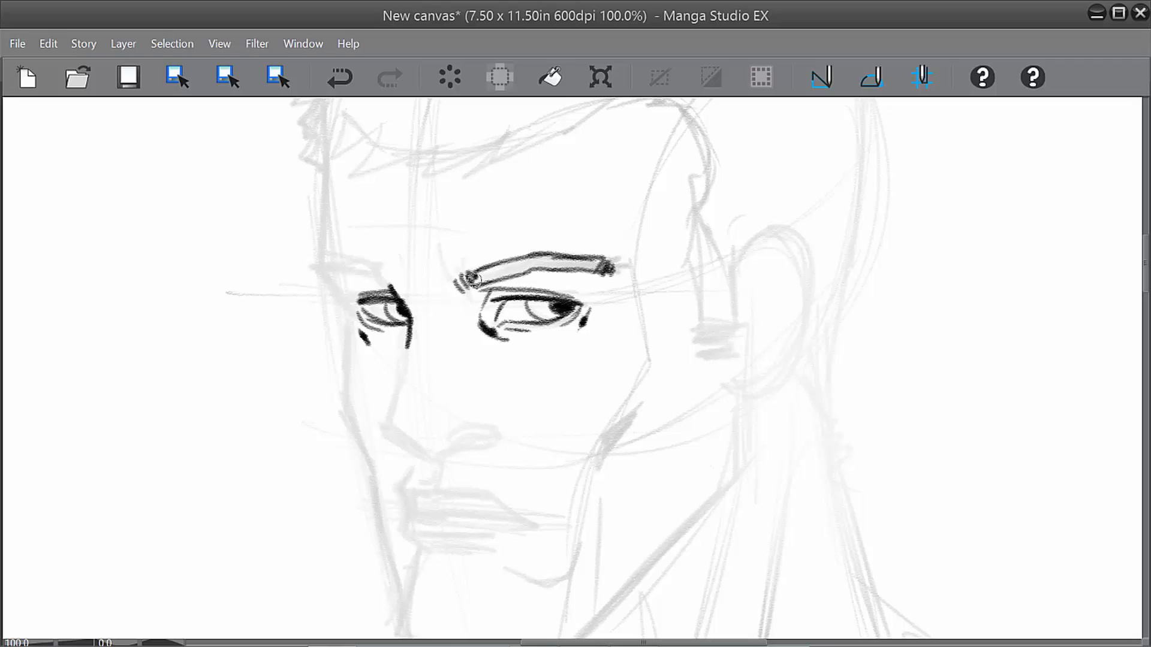
mouse_move(473, 279)
mouse_down()
mouse_move(543, 259)
mouse_move(605, 271)
mouse_up()
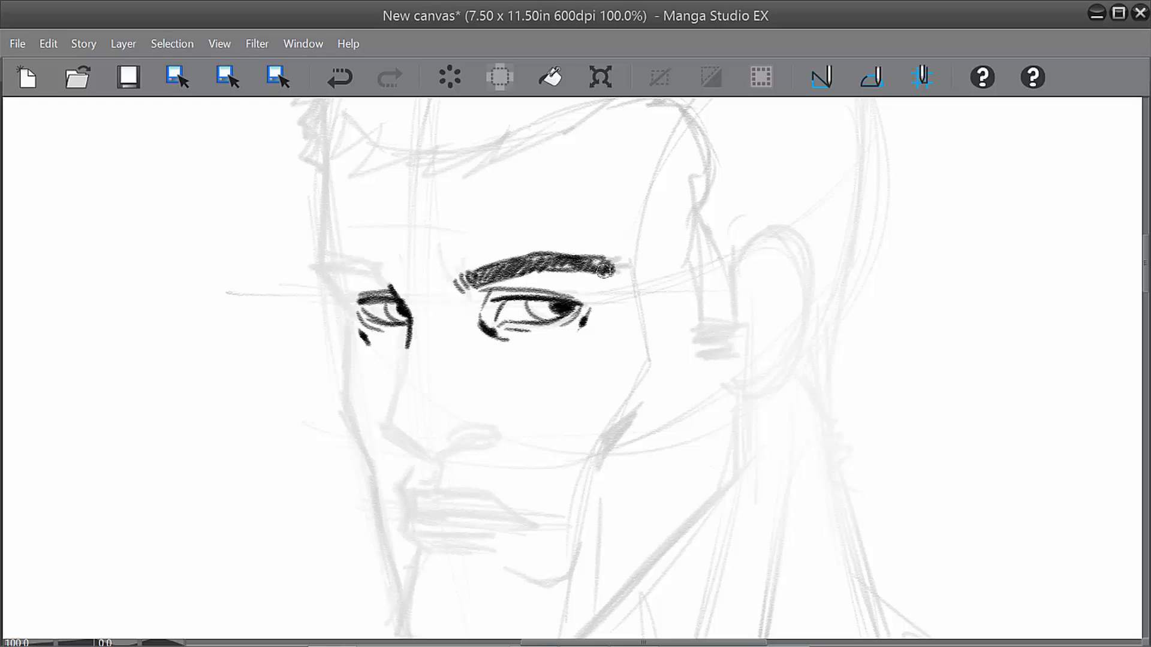
mouse_move(385, 281)
mouse_down()
mouse_move(313, 270)
mouse_move(313, 256)
mouse_move(369, 259)
mouse_move(395, 282)
mouse_move(363, 262)
mouse_move(314, 265)
mouse_move(355, 261)
mouse_move(379, 279)
mouse_move(446, 289)
mouse_move(409, 289)
mouse_up()
Draw the nose tip and nostril, and outline both lips with solid black accents at the mouth corners.
drag(595, 411, 564, 334)
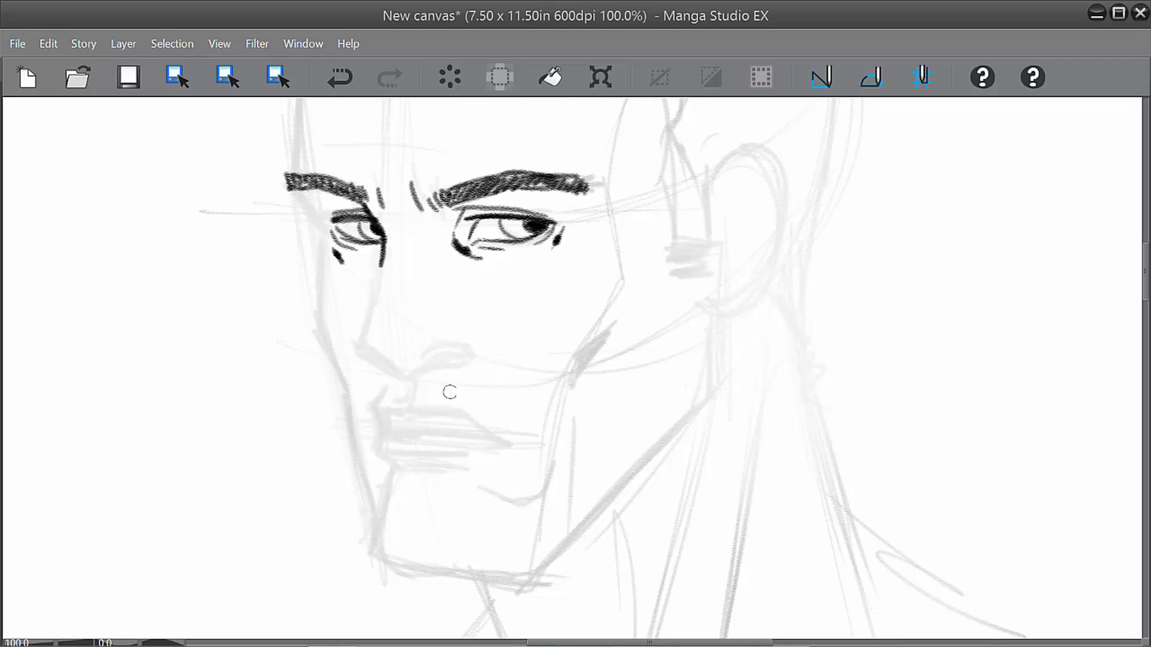
mouse_move(368, 327)
mouse_down()
mouse_move(362, 354)
mouse_move(390, 384)
mouse_move(377, 366)
mouse_move(415, 387)
mouse_move(436, 355)
mouse_move(463, 356)
mouse_move(424, 345)
mouse_move(447, 362)
mouse_move(414, 363)
mouse_move(437, 357)
mouse_move(433, 373)
mouse_move(374, 367)
mouse_move(411, 383)
mouse_move(359, 349)
mouse_up()
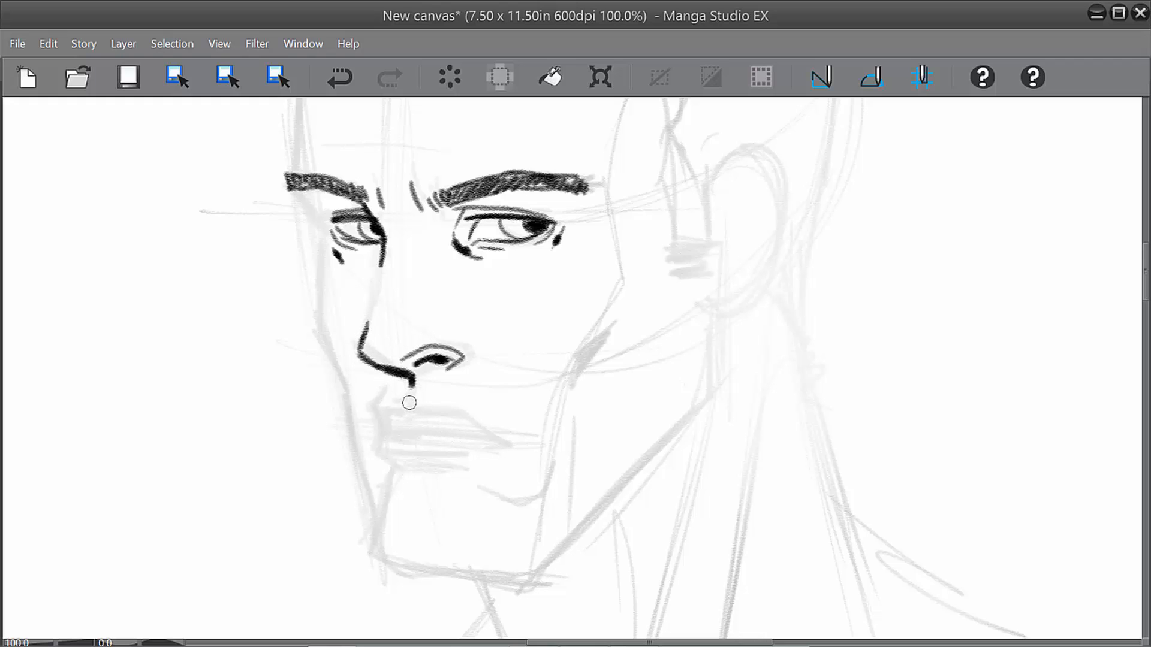
mouse_move(413, 383)
mouse_down()
mouse_move(389, 429)
mouse_move(395, 417)
mouse_move(452, 416)
mouse_move(492, 441)
mouse_up()
drag(392, 437, 493, 441)
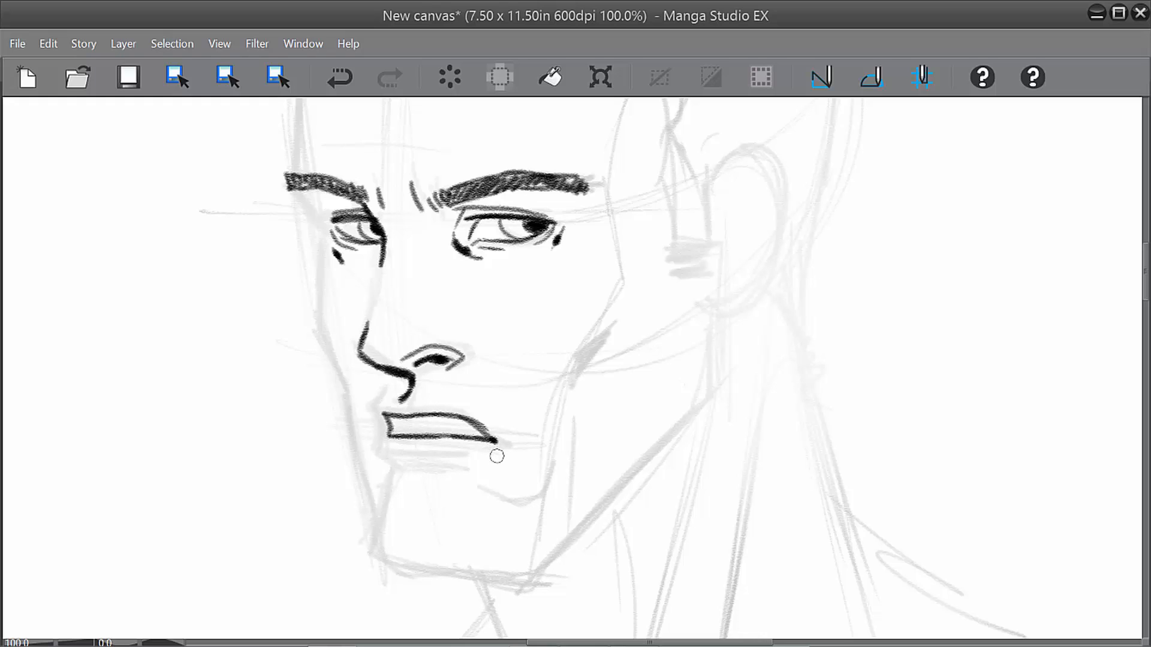
mouse_move(382, 394)
mouse_down()
mouse_move(376, 462)
mouse_move(372, 450)
mouse_move(387, 464)
mouse_move(373, 455)
mouse_move(493, 464)
mouse_move(383, 456)
mouse_move(468, 459)
mouse_up()
drag(372, 459, 415, 475)
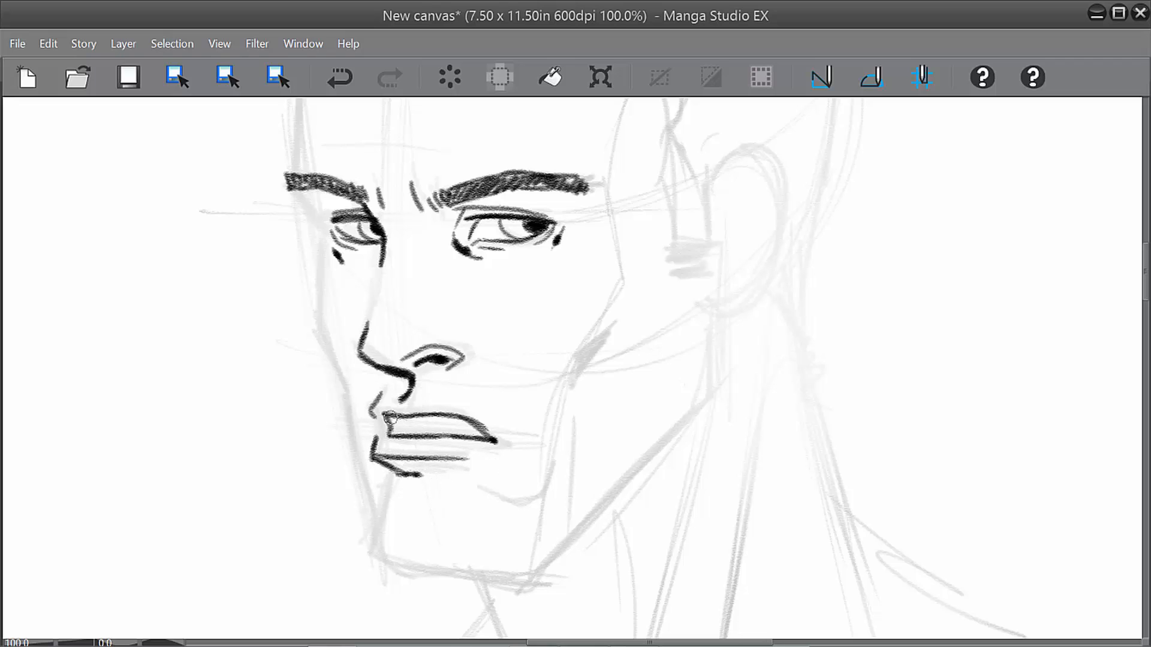
drag(390, 418, 394, 431)
mouse_move(472, 426)
mouse_down()
mouse_move(452, 415)
mouse_move(467, 417)
mouse_move(478, 433)
mouse_move(459, 426)
mouse_move(479, 434)
mouse_move(446, 426)
mouse_move(482, 433)
mouse_up()
key(ctrl+z)
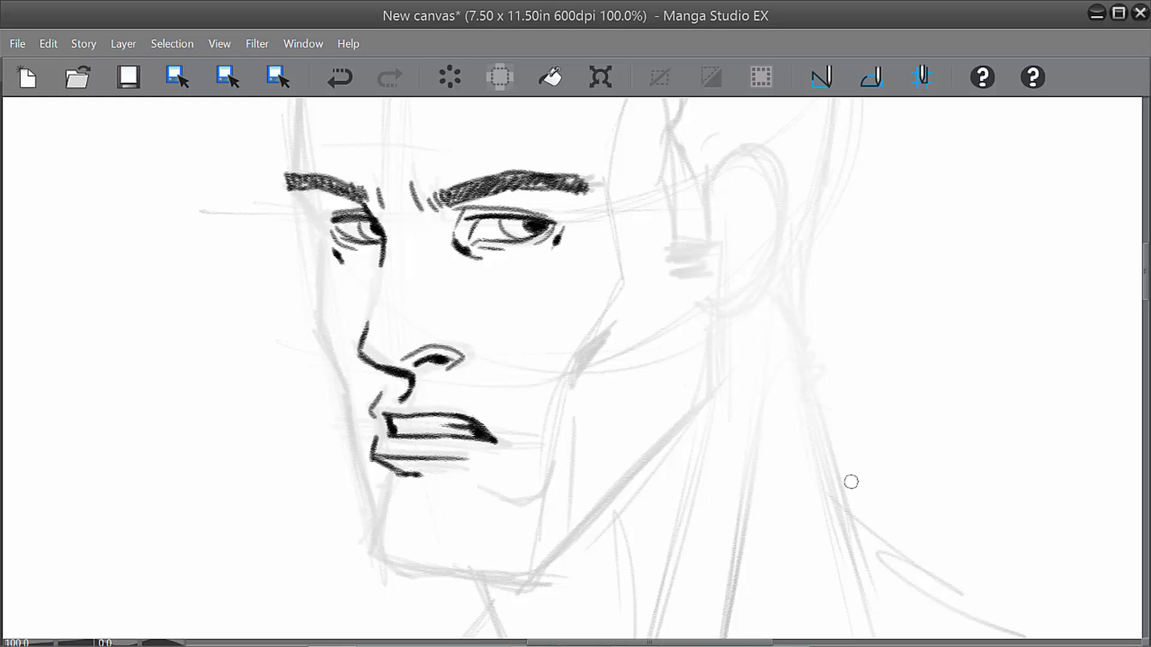
Draw the ear in dark lines with its outer rim, inner folds, black ear hole and lobe.
mouse_move(683, 465)
mouse_down()
mouse_move(660, 529)
mouse_move(607, 509)
mouse_up()
mouse_move(592, 323)
mouse_down()
mouse_move(599, 283)
mouse_move(635, 276)
mouse_move(667, 303)
mouse_move(652, 385)
mouse_move(599, 423)
mouse_move(626, 420)
mouse_move(646, 386)
mouse_up()
mouse_move(604, 324)
mouse_down()
mouse_move(612, 301)
mouse_move(650, 304)
mouse_move(653, 314)
mouse_move(607, 316)
mouse_move(607, 345)
mouse_move(628, 351)
mouse_move(611, 380)
mouse_move(629, 406)
mouse_move(605, 375)
mouse_move(610, 364)
mouse_move(616, 384)
mouse_move(609, 373)
mouse_move(627, 329)
mouse_move(615, 304)
mouse_move(619, 323)
mouse_move(630, 302)
mouse_move(645, 318)
mouse_move(632, 388)
mouse_move(655, 332)
mouse_up()
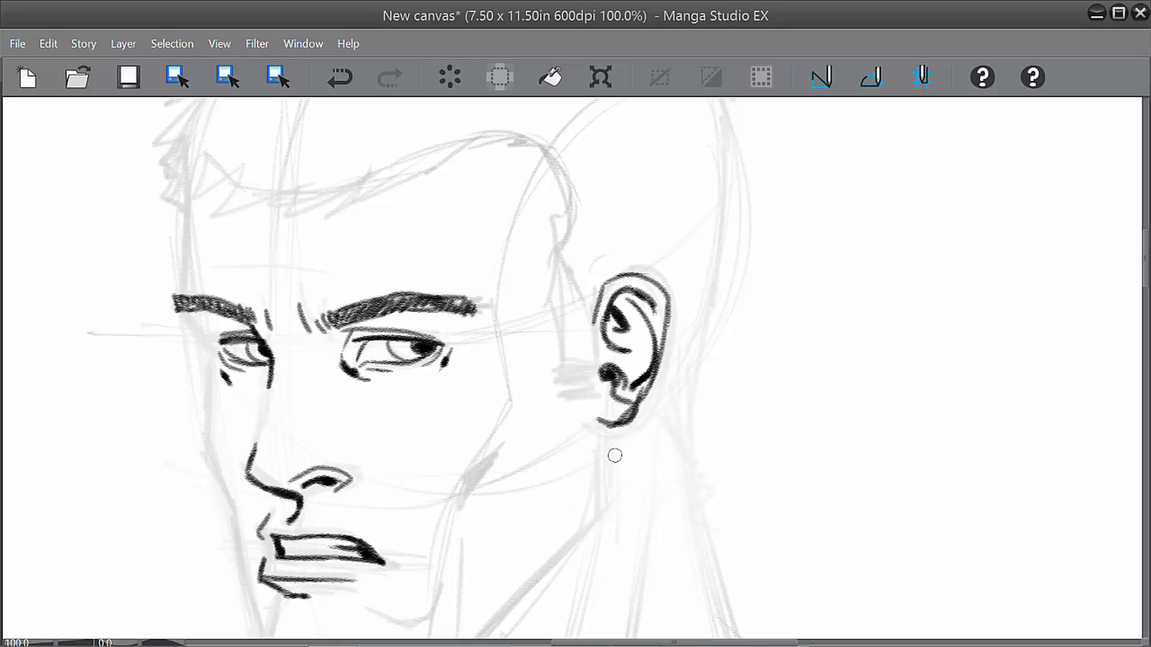
Draw the jaw corner below the earlobe with two muscle lines, and add a black cheekbone accent.
mouse_move(598, 425)
mouse_down()
mouse_move(598, 493)
mouse_move(673, 367)
mouse_move(599, 437)
mouse_up()
drag(642, 393, 588, 442)
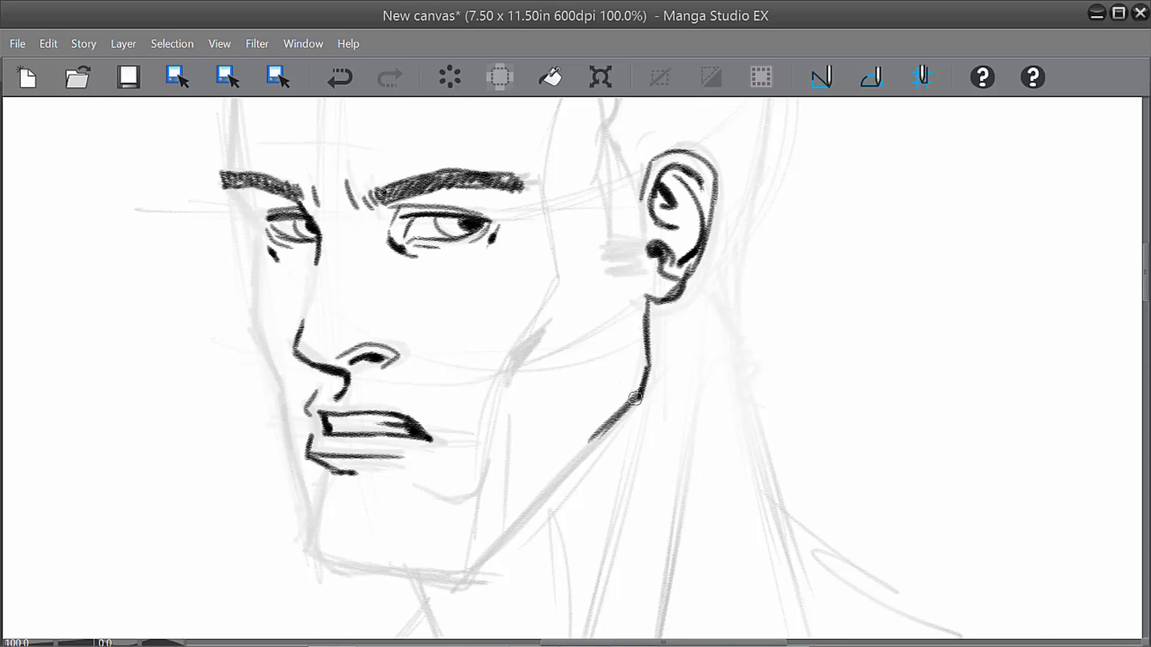
drag(634, 395, 577, 356)
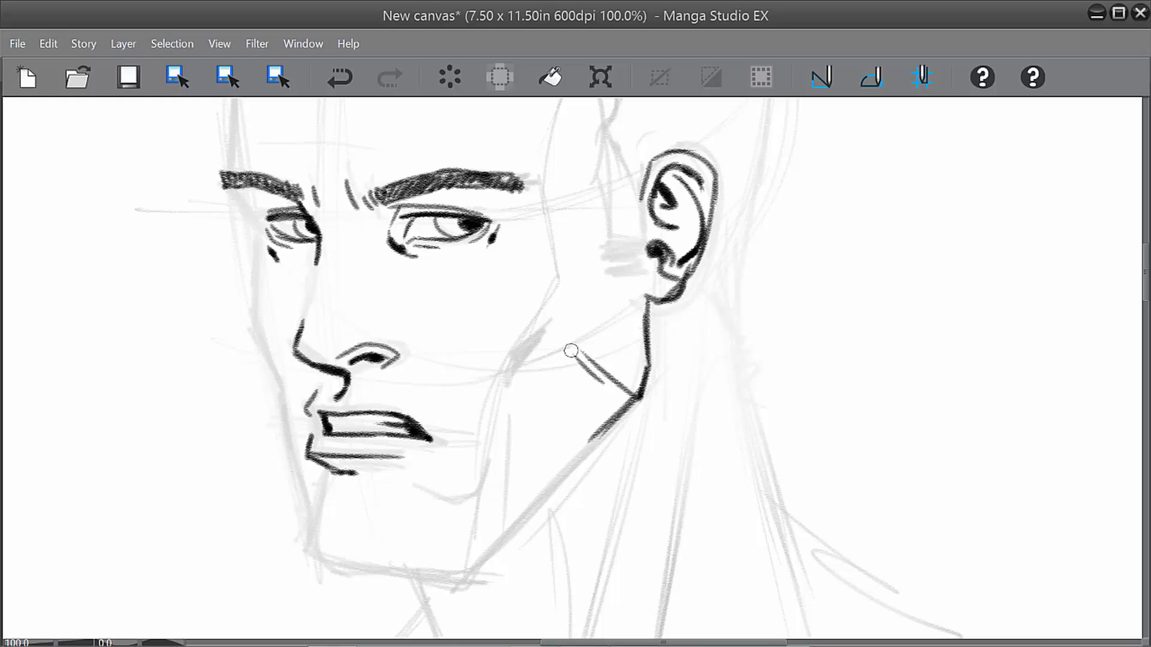
mouse_move(701, 418)
mouse_down()
mouse_move(758, 457)
mouse_move(770, 447)
mouse_up()
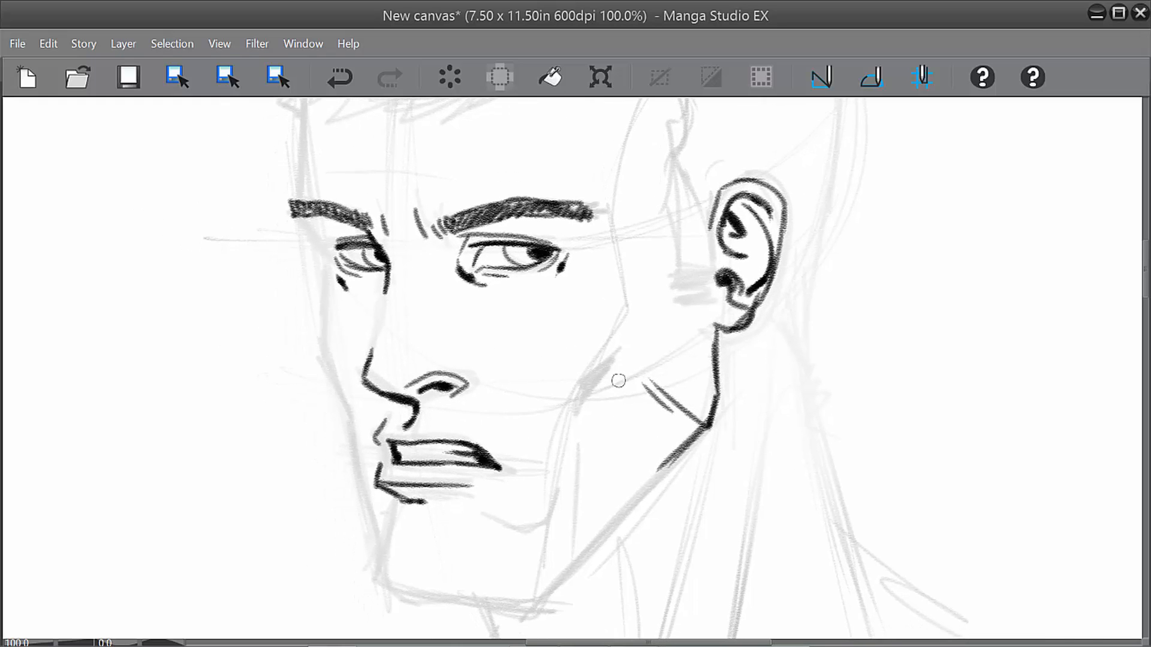
mouse_move(616, 339)
mouse_down()
mouse_move(596, 366)
mouse_move(618, 343)
mouse_move(596, 364)
mouse_move(594, 351)
mouse_move(588, 407)
mouse_move(578, 412)
mouse_up()
key(ctrl+z)
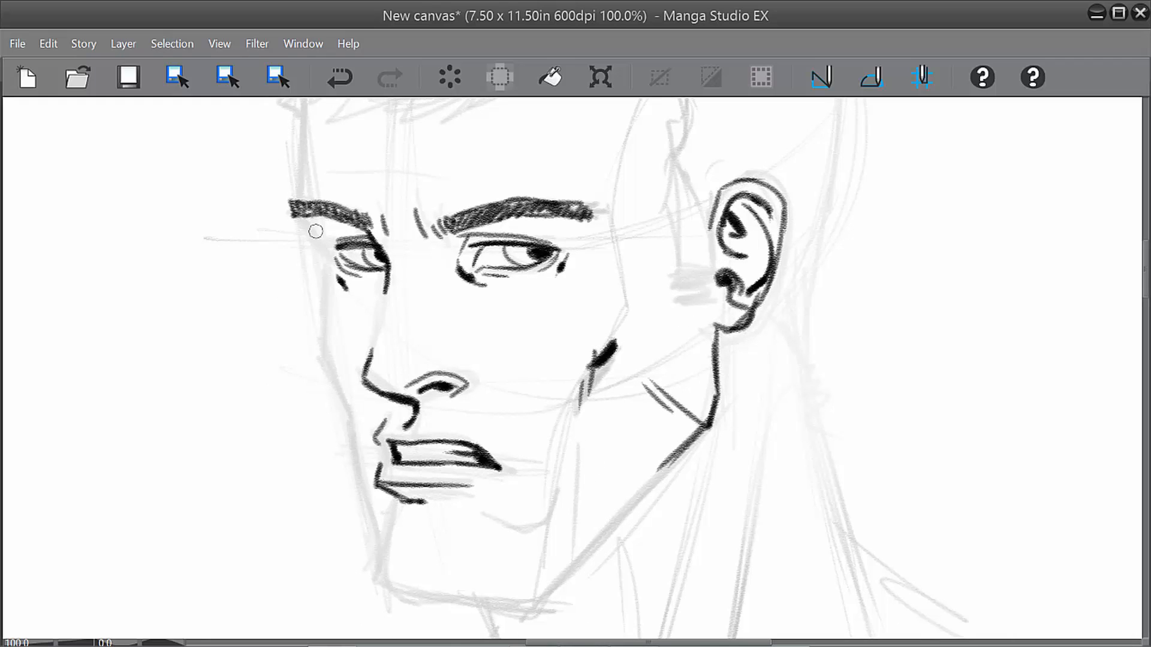
Draw the far eye socket edge and forehead contour, and add thin wrinkle lines above the eyebrows.
drag(299, 209, 329, 267)
scroll(548, 302, down, 1)
drag(534, 375, 491, 407)
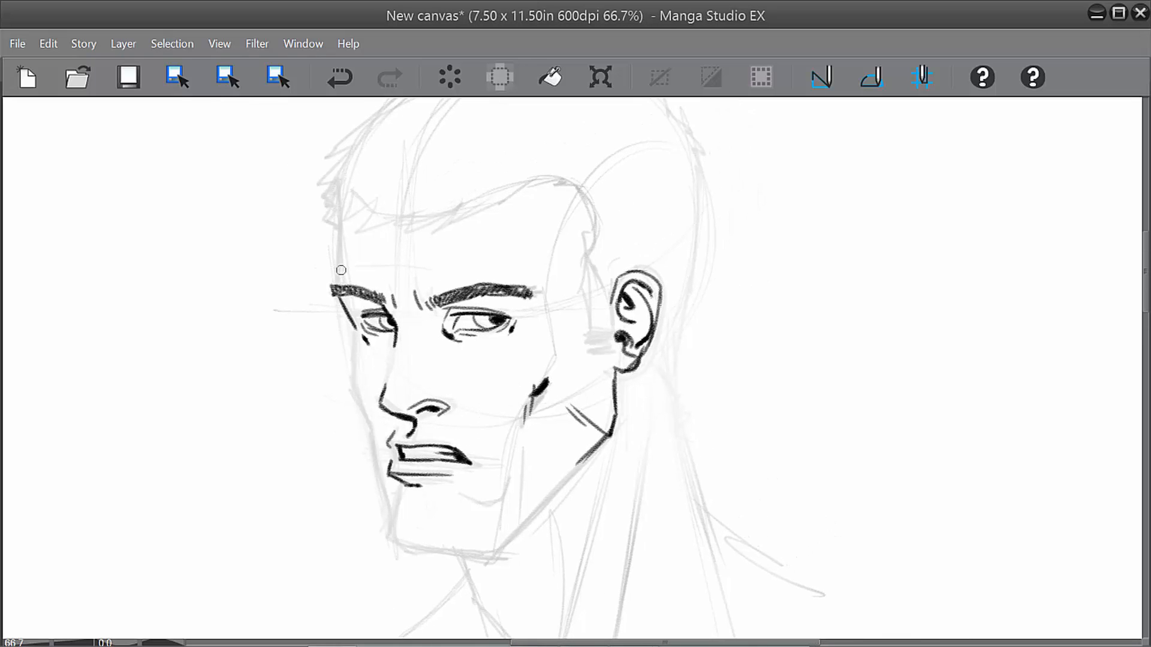
drag(333, 286, 342, 221)
drag(347, 273, 476, 272)
key(ctrl+z)
drag(359, 271, 486, 267)
Draw the face contour from the far cheekbone down around the chin and up the jawline to the jaw corner.
drag(584, 453, 555, 396)
mouse_move(324, 287)
mouse_down()
mouse_move(324, 341)
mouse_move(362, 479)
mouse_up()
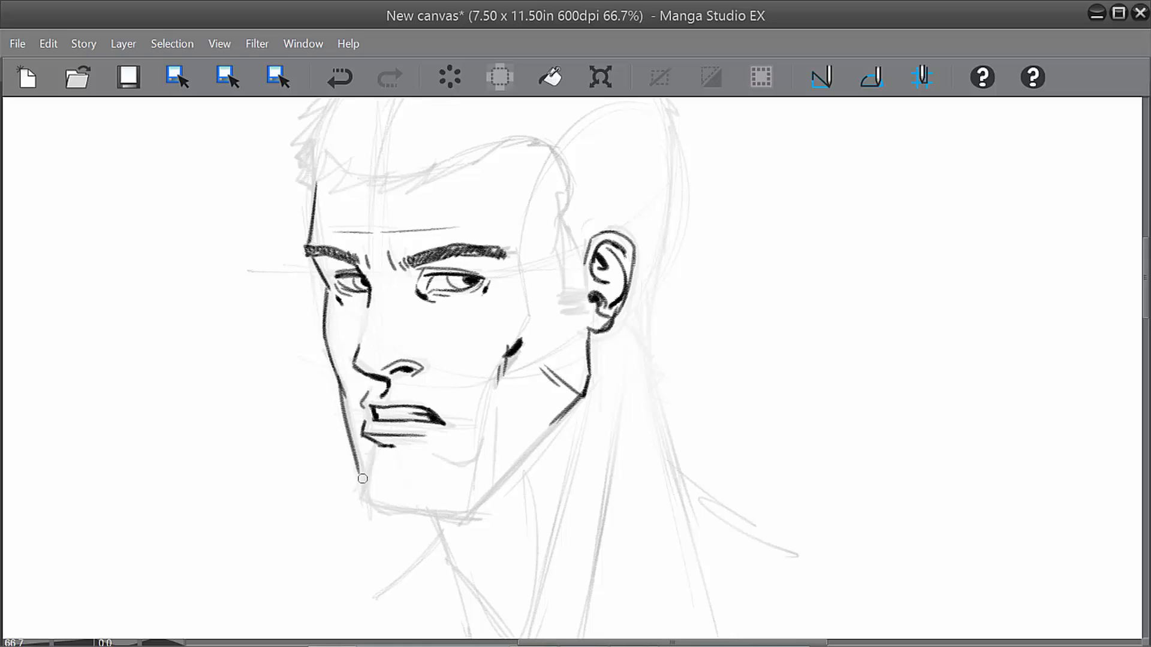
key(ctrl+z)
mouse_move(336, 380)
mouse_down()
mouse_move(363, 499)
mouse_move(484, 512)
mouse_move(550, 430)
mouse_up()
drag(516, 466, 550, 427)
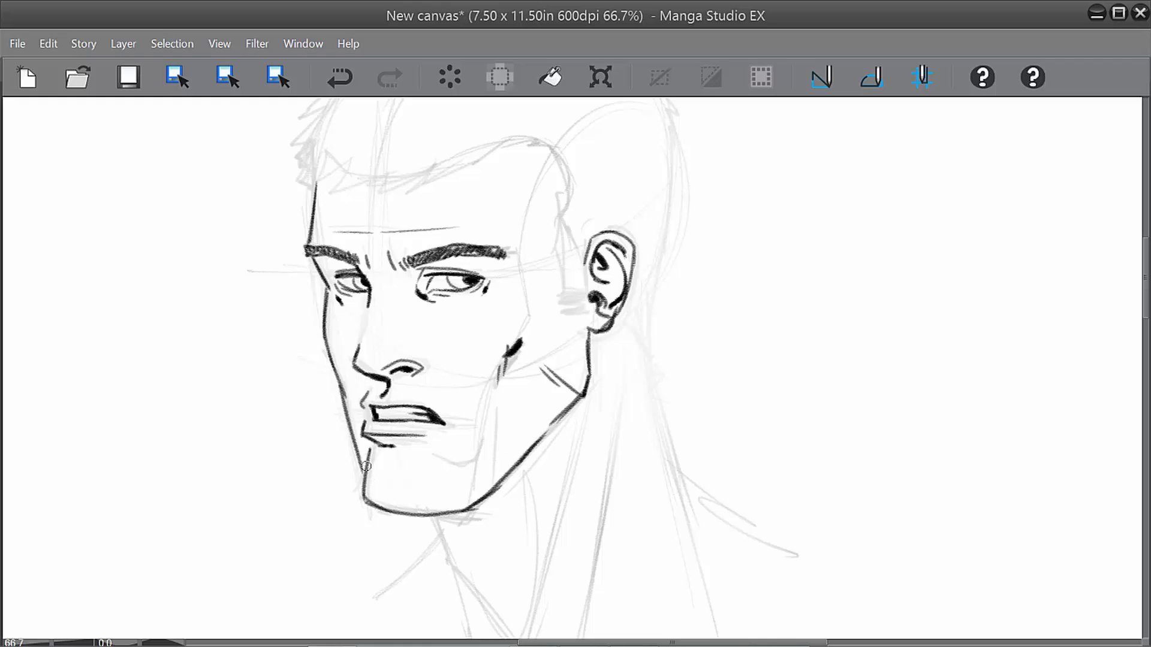
Thicken the line around the chin and along the lower jaw with heavier strokes.
mouse_move(370, 446)
mouse_down()
mouse_move(363, 486)
mouse_move(455, 513)
mouse_move(476, 506)
mouse_move(540, 436)
mouse_up()
key(ctrl+z)
mouse_move(483, 496)
mouse_down()
mouse_move(539, 436)
mouse_move(489, 498)
mouse_up()
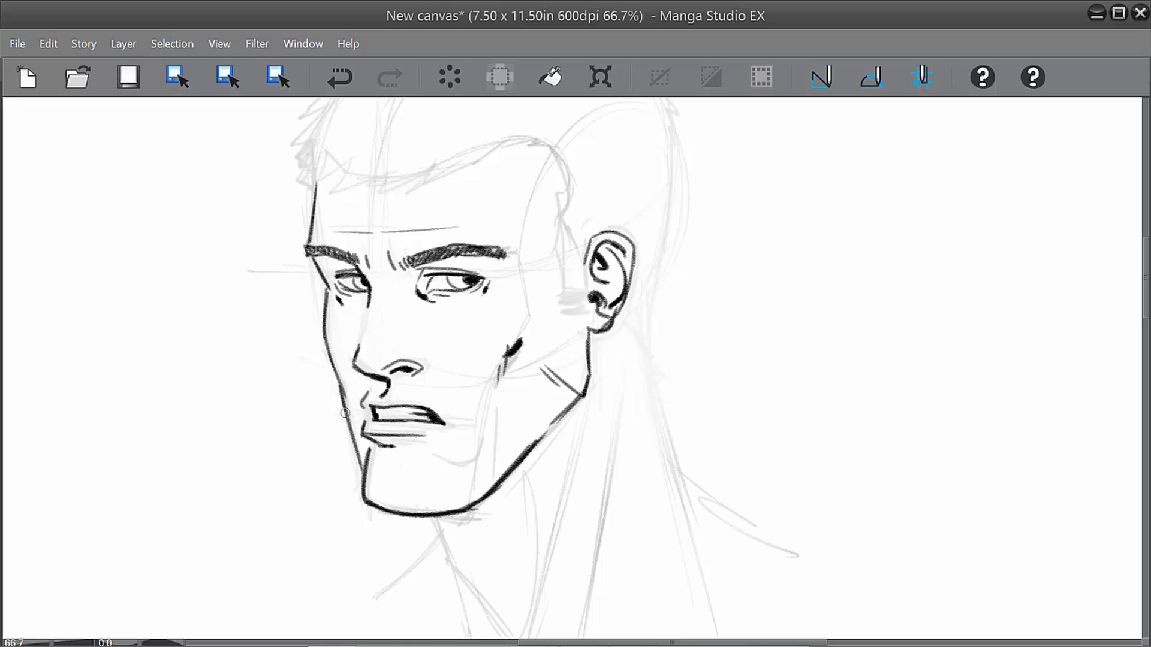
Thicken the far cheek contour and draw the curved crease on the near side of the chin.
mouse_move(363, 470)
mouse_down()
mouse_move(328, 355)
mouse_move(327, 290)
mouse_up()
drag(325, 343, 344, 395)
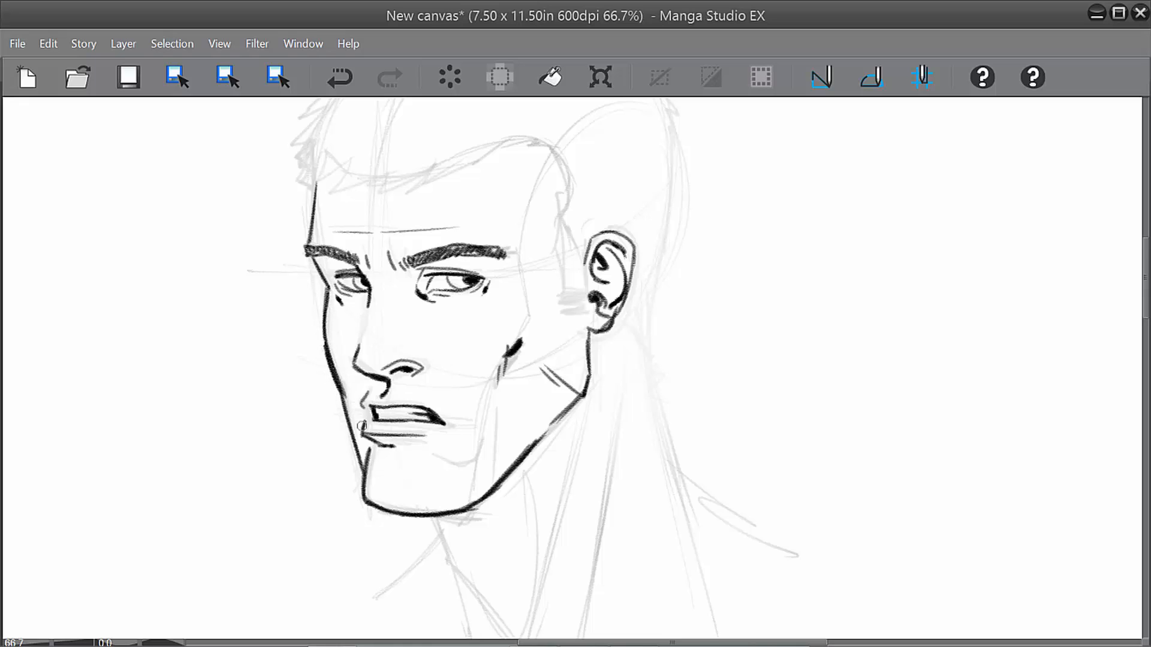
key(ctrl+z)
key(ctrl+z)
key(ctrl+z)
drag(325, 345, 343, 395)
drag(310, 259, 331, 293)
key(ctrl+z)
key(ctrl+z)
drag(629, 458, 632, 505)
mouse_move(442, 520)
mouse_down()
mouse_move(475, 523)
mouse_move(478, 508)
mouse_up()
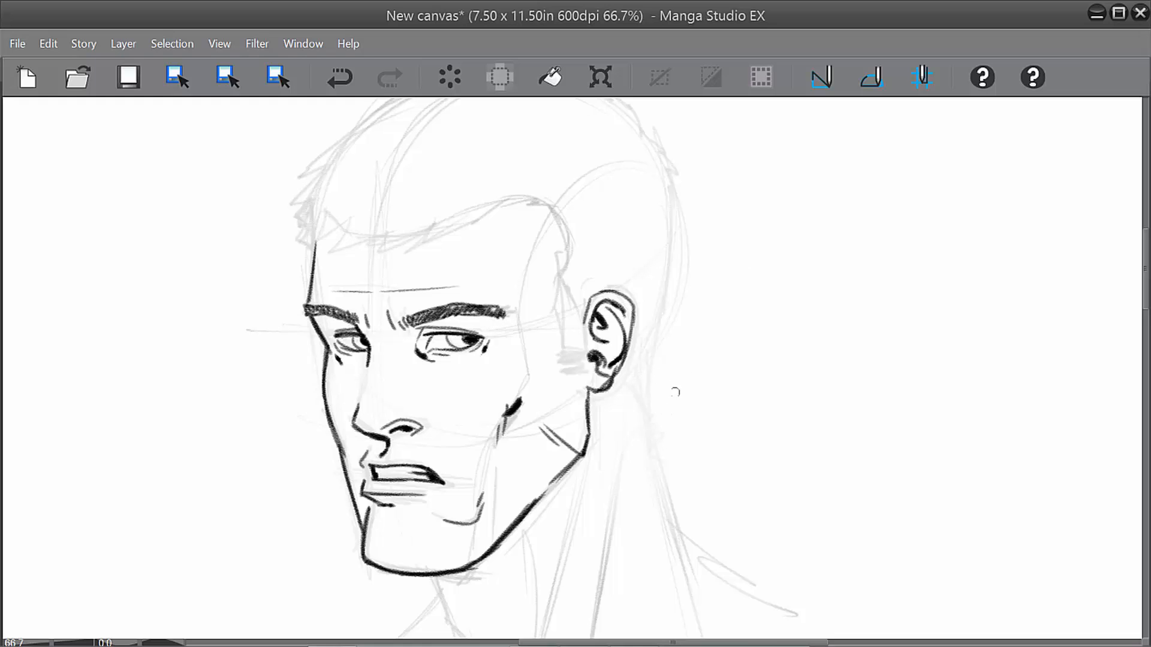
Redraw the hairline in dark zigzag strokes across the forehead and temple, ending in a sideburn beside the ear.
drag(619, 398, 612, 482)
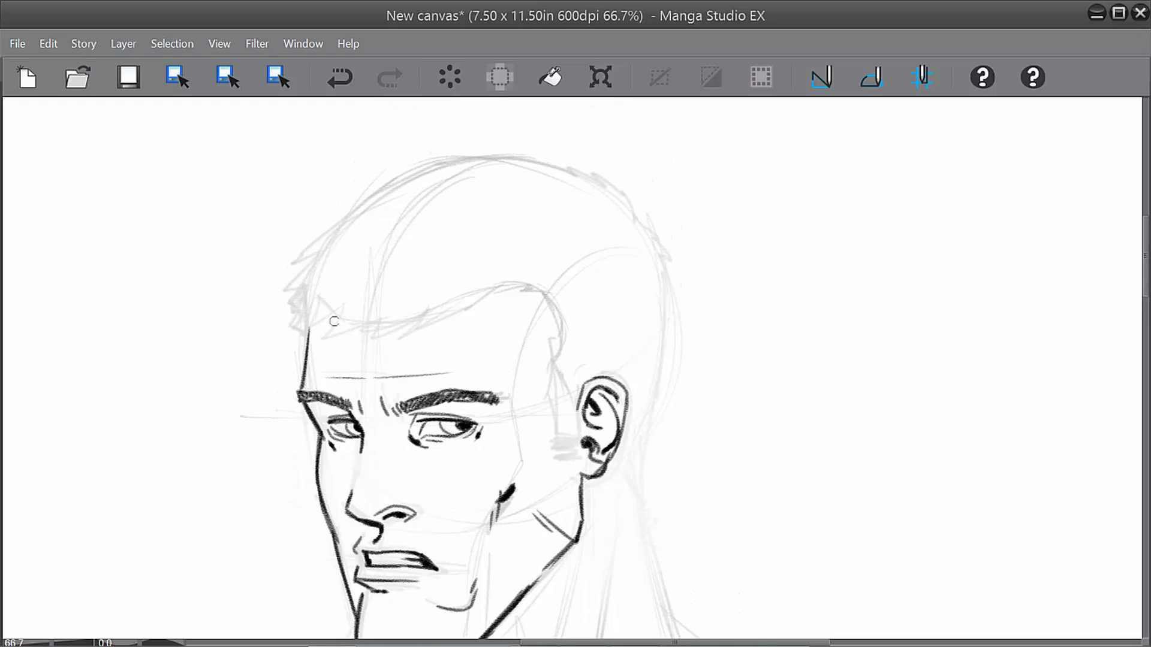
mouse_move(341, 308)
mouse_down()
mouse_move(327, 340)
mouse_move(371, 326)
mouse_move(383, 344)
mouse_move(424, 314)
mouse_move(522, 299)
mouse_move(508, 303)
mouse_move(558, 314)
mouse_move(556, 428)
mouse_move(577, 443)
mouse_move(557, 450)
mouse_move(575, 463)
mouse_move(575, 408)
mouse_up()
key(ctrl+z)
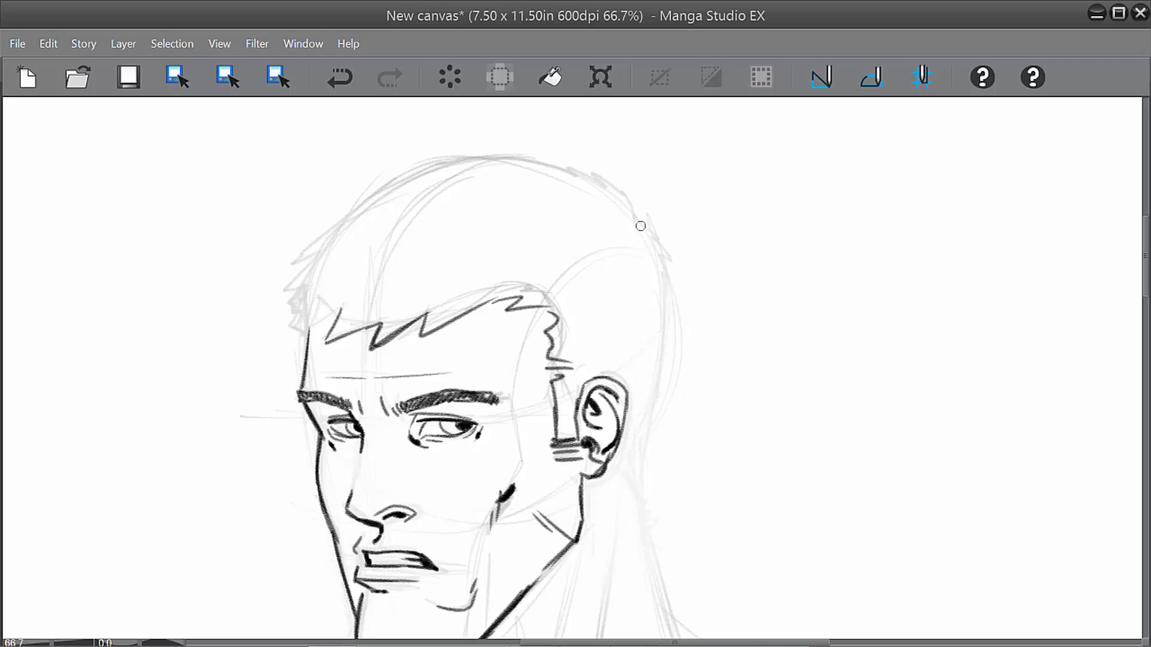
Draw the outer hair silhouette in dark jagged lines from the back of the crown over to the front hairline.
mouse_move(632, 212)
mouse_down()
mouse_move(569, 160)
mouse_move(580, 172)
mouse_move(431, 161)
mouse_move(333, 203)
mouse_move(357, 206)
mouse_move(304, 254)
mouse_move(321, 273)
mouse_up()
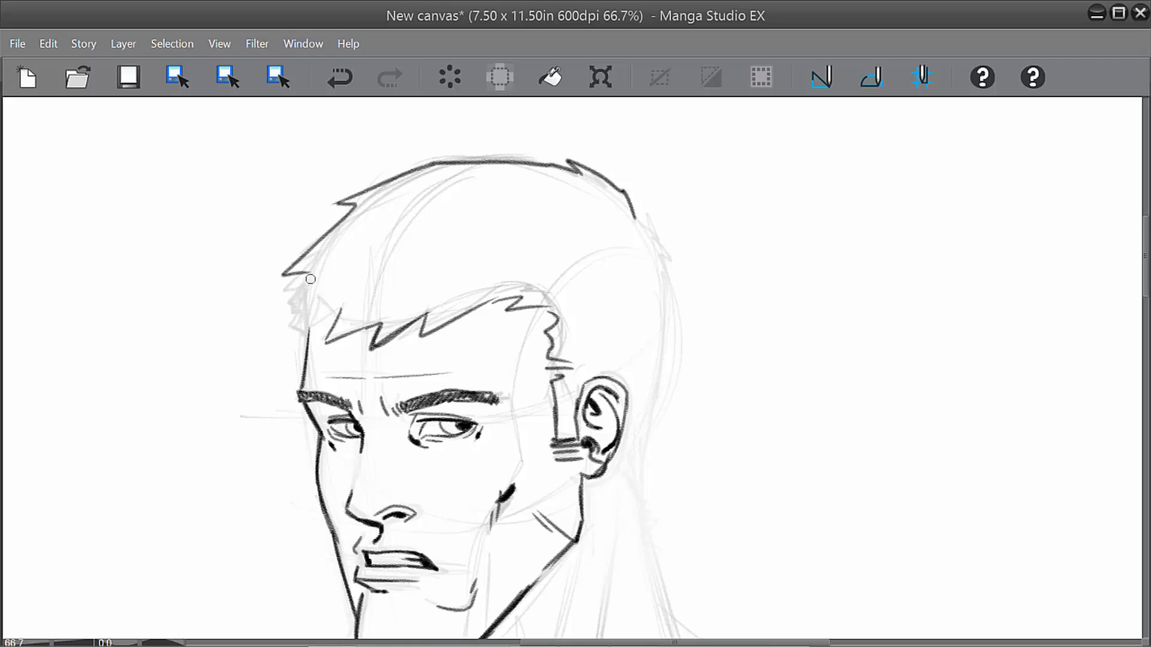
mouse_move(315, 317)
mouse_down()
mouse_move(306, 346)
mouse_move(334, 307)
mouse_move(290, 319)
mouse_move(306, 283)
mouse_move(290, 315)
mouse_up()
key(ctrl+z)
drag(290, 315, 307, 278)
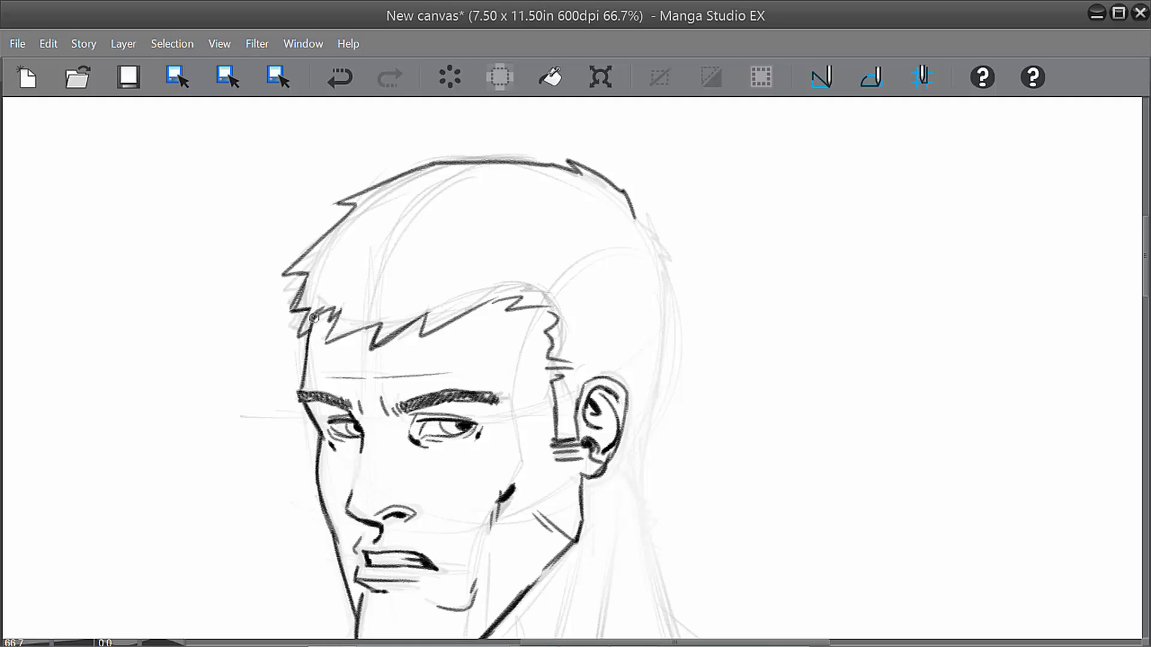
Draw the back of the head down to the nape, closing the hairline with short hatching and a line toward the ear.
mouse_move(313, 318)
mouse_down()
mouse_move(306, 378)
mouse_move(299, 340)
mouse_up()
mouse_move(634, 220)
mouse_down()
mouse_move(668, 261)
mouse_move(650, 407)
mouse_move(681, 303)
mouse_up()
drag(665, 241, 639, 394)
drag(611, 359, 647, 386)
drag(629, 387, 645, 396)
mouse_move(635, 401)
mouse_down()
mouse_move(645, 398)
mouse_move(675, 462)
mouse_up()
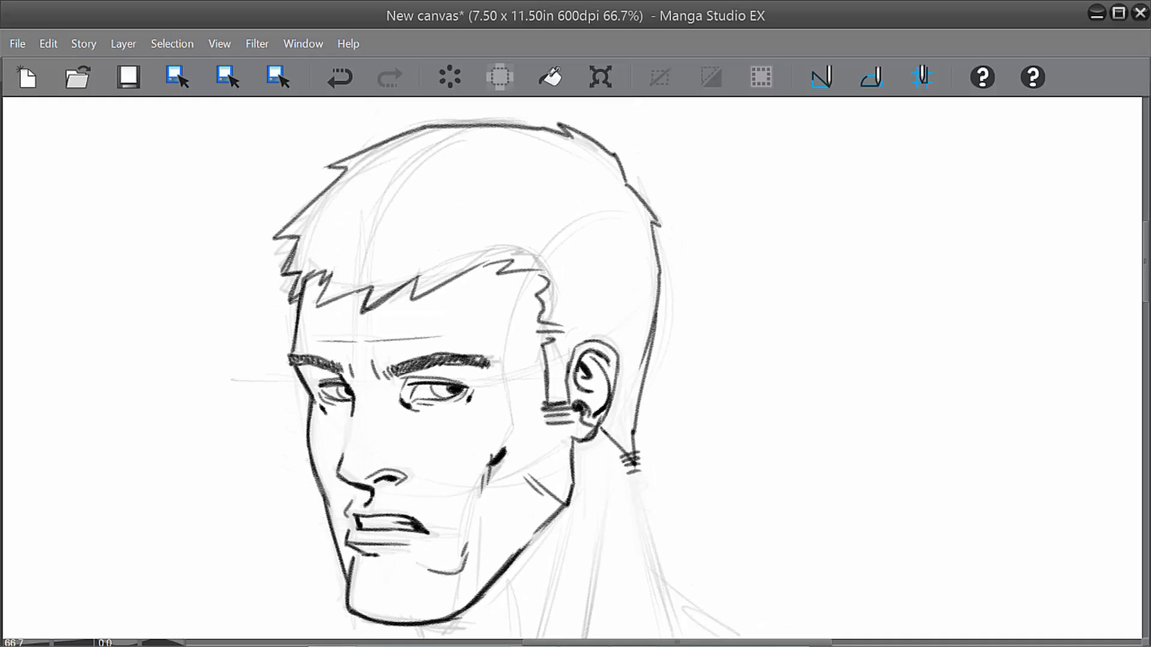
Add short crease marks on the temple just beyond the near eyebrow.
mouse_move(643, 187)
mouse_down()
mouse_move(595, 162)
mouse_move(712, 324)
mouse_move(562, 161)
mouse_up()
key(ctrl+z)
mouse_move(502, 362)
mouse_down()
mouse_move(499, 323)
mouse_move(502, 374)
mouse_move(497, 331)
mouse_up()
key(ctrl+z)
Draw the front neck contour and far shoulder line, and thicken the shadow under the chin.
mouse_move(722, 496)
mouse_down()
mouse_move(689, 378)
mouse_move(642, 447)
mouse_up()
mouse_move(357, 397)
mouse_down()
mouse_move(363, 431)
mouse_move(414, 502)
mouse_move(388, 521)
mouse_up()
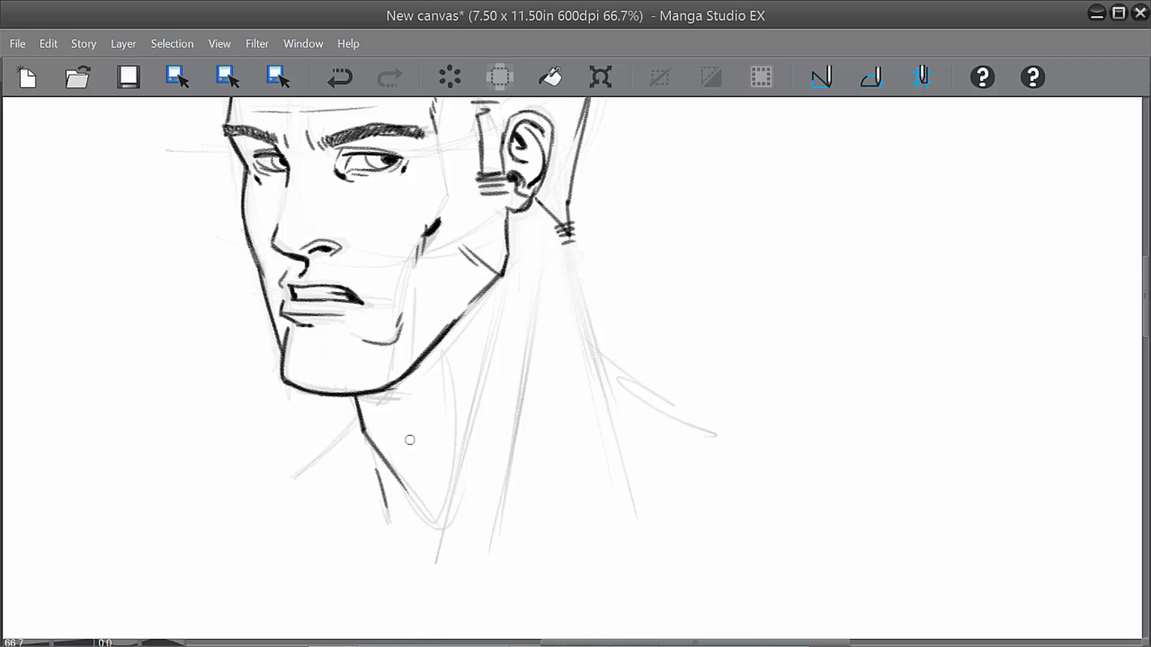
mouse_move(360, 397)
mouse_down()
mouse_move(406, 380)
mouse_move(388, 389)
mouse_move(439, 338)
mouse_up()
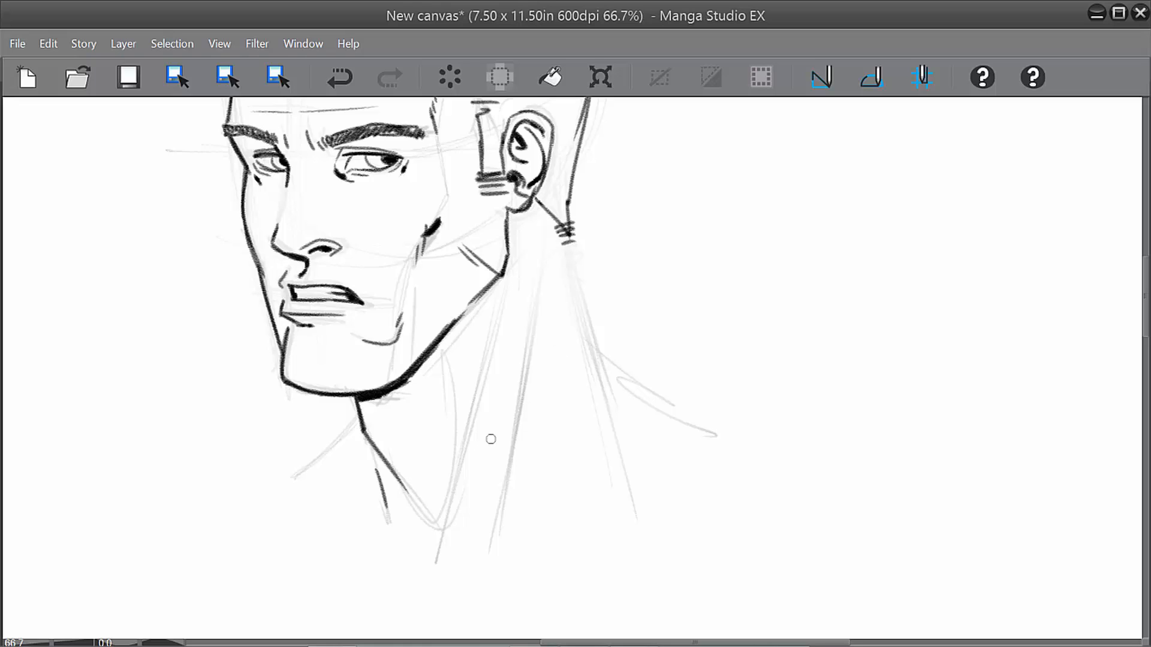
drag(359, 418, 309, 464)
Ink the long neck muscle from below the ear toward the collarbone, building up its rear edge with heavy overlapping strokes.
drag(513, 253, 497, 333)
drag(474, 415, 442, 529)
drag(532, 314, 497, 499)
drag(532, 325, 497, 502)
drag(523, 367, 488, 538)
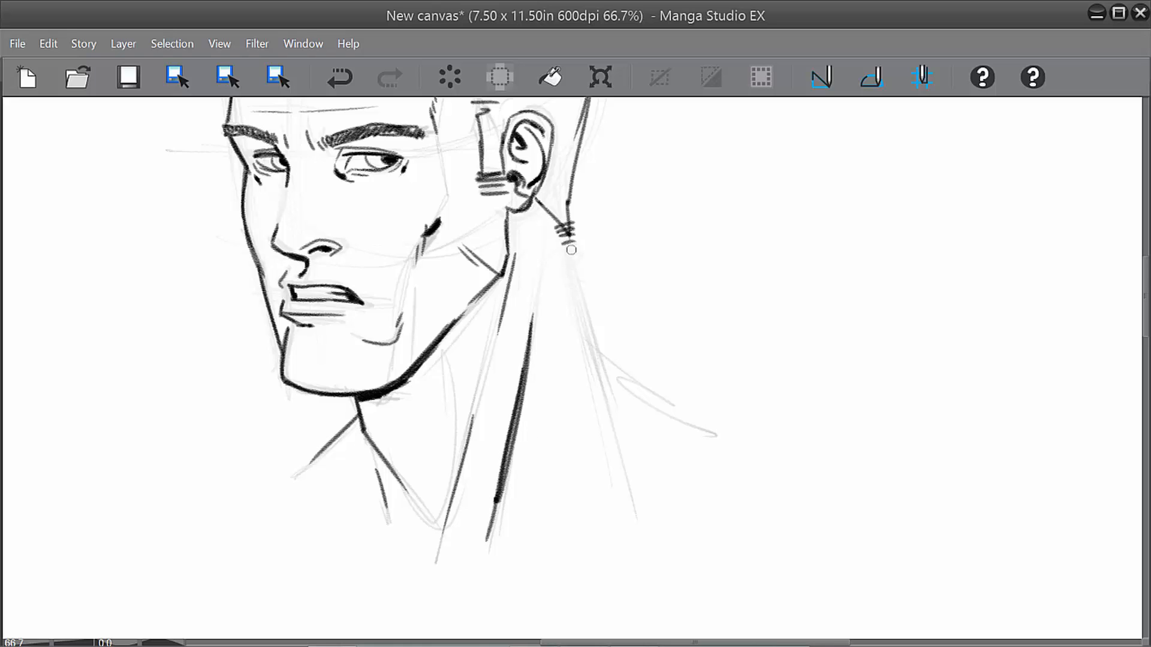
Draw the back of the neck from the nape down into the sloping near shoulder line.
mouse_move(571, 250)
mouse_down()
mouse_move(600, 359)
mouse_move(715, 479)
mouse_up()
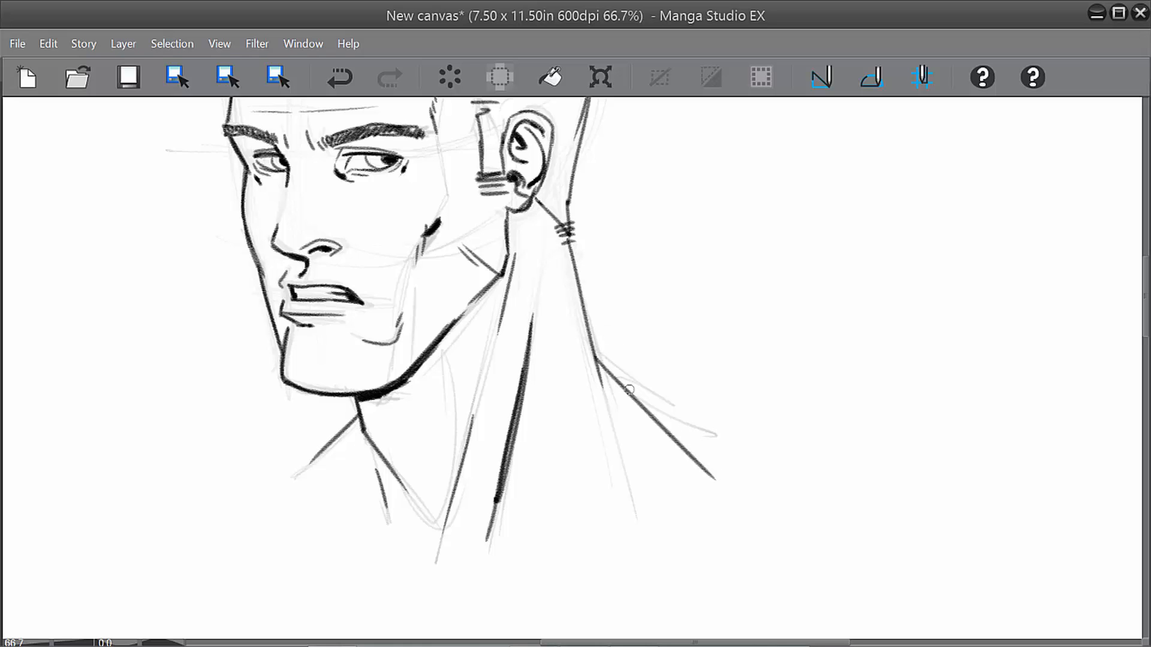
drag(596, 360, 599, 370)
mouse_move(660, 390)
mouse_down()
mouse_move(775, 501)
mouse_move(783, 482)
mouse_up()
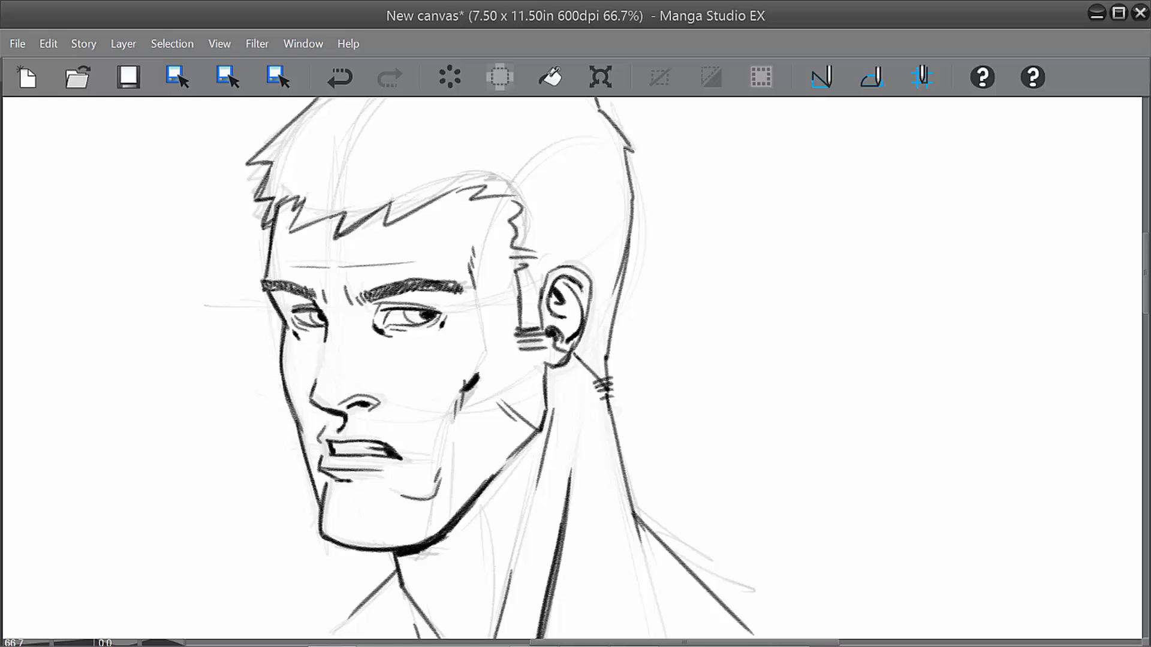
Add a hair whorl of short strokes radiating from a point near the back of the crown.
drag(708, 269, 731, 378)
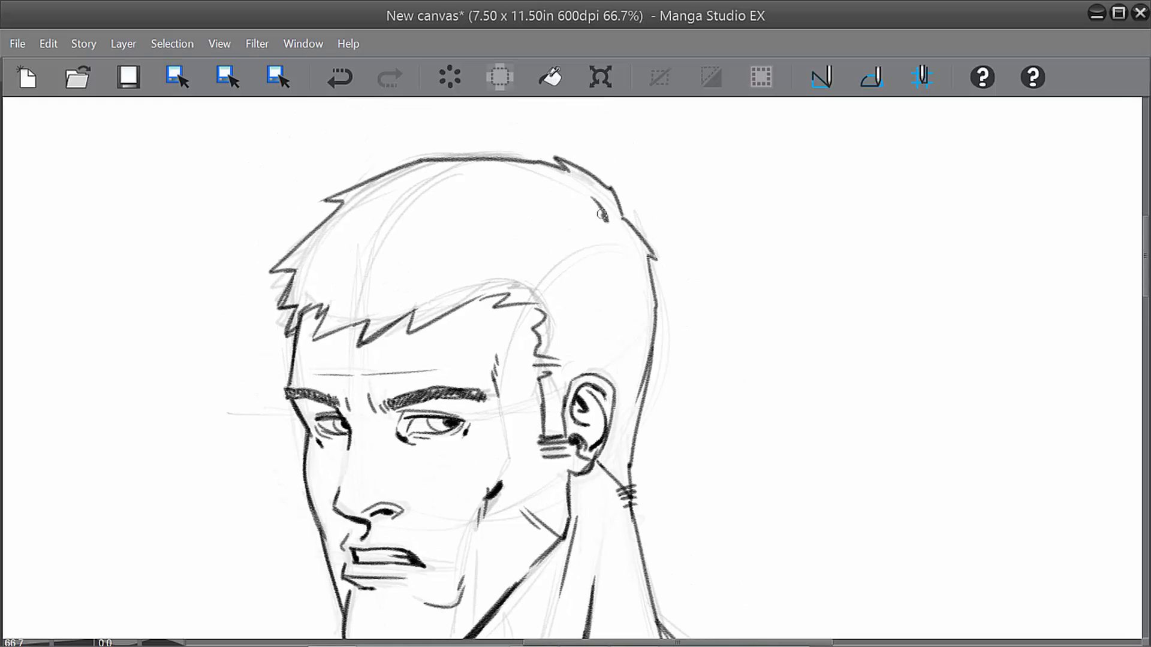
mouse_move(600, 210)
mouse_down()
mouse_move(605, 222)
mouse_move(588, 224)
mouse_up()
drag(604, 228, 627, 270)
drag(607, 231, 598, 251)
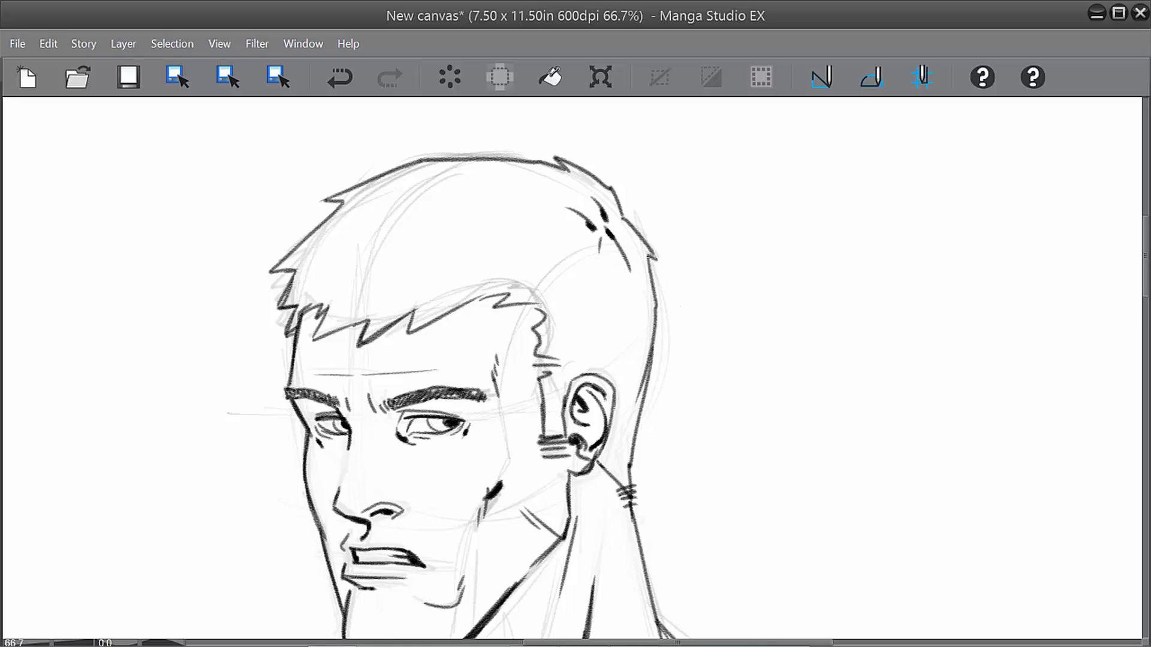
scroll(741, 308, down, 2)
drag(859, 483, 684, 478)
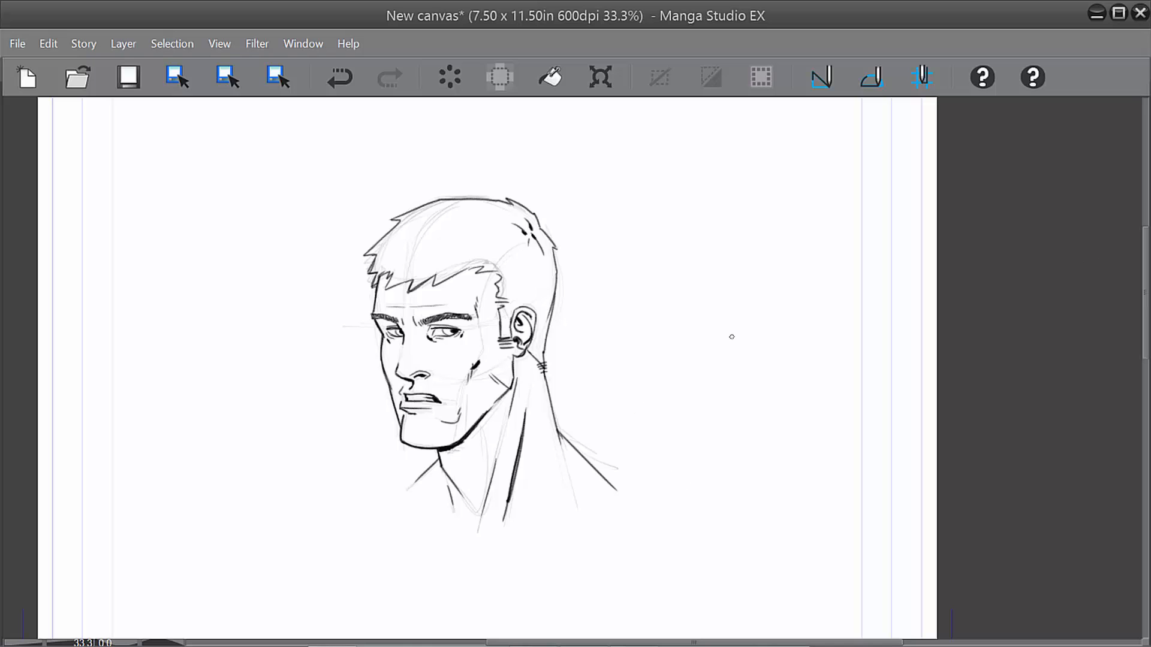
mouse_move(791, 382)
mouse_down()
mouse_move(801, 390)
mouse_move(821, 378)
mouse_up()
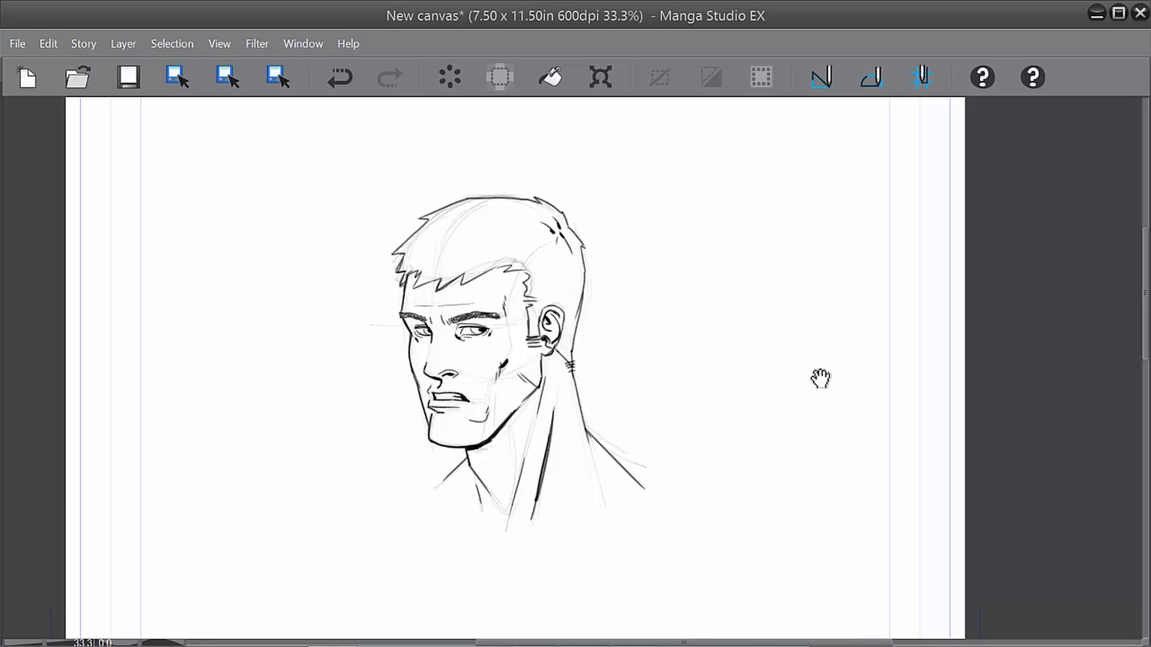